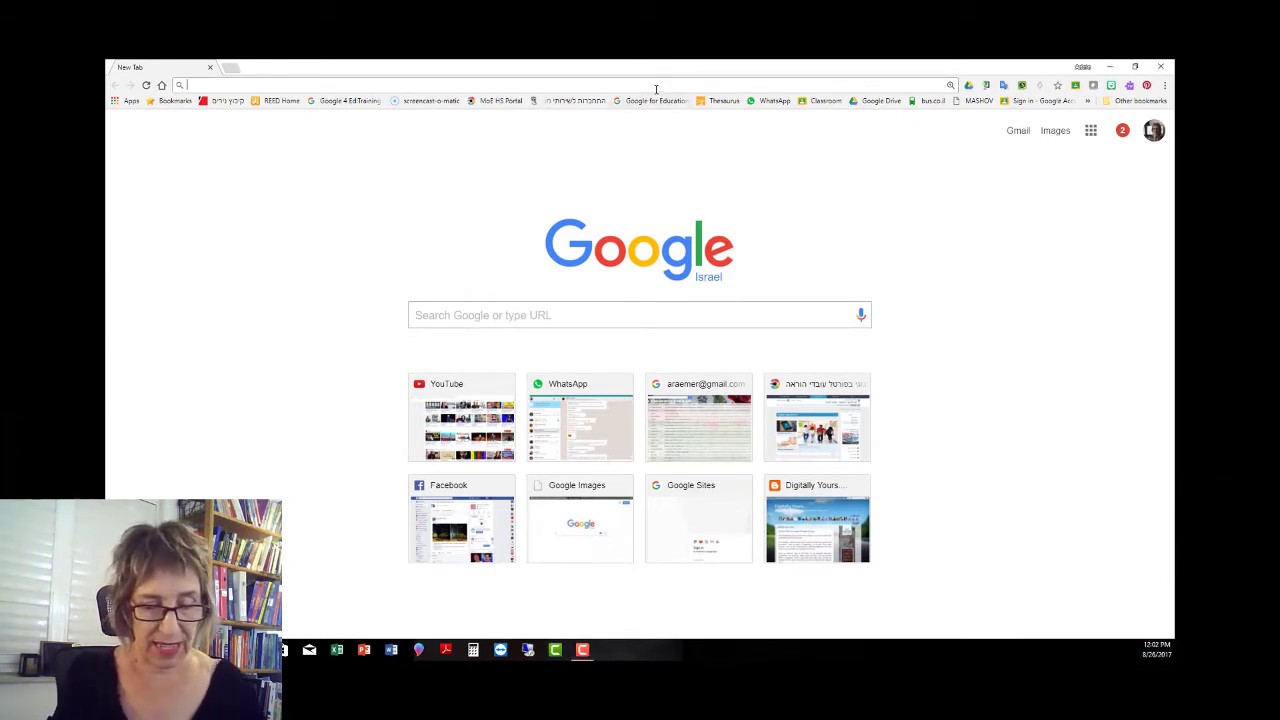
# Step: Go to sites.google.com and create a new blank site in New Google Sites
pyautogui.write('sites.googl')
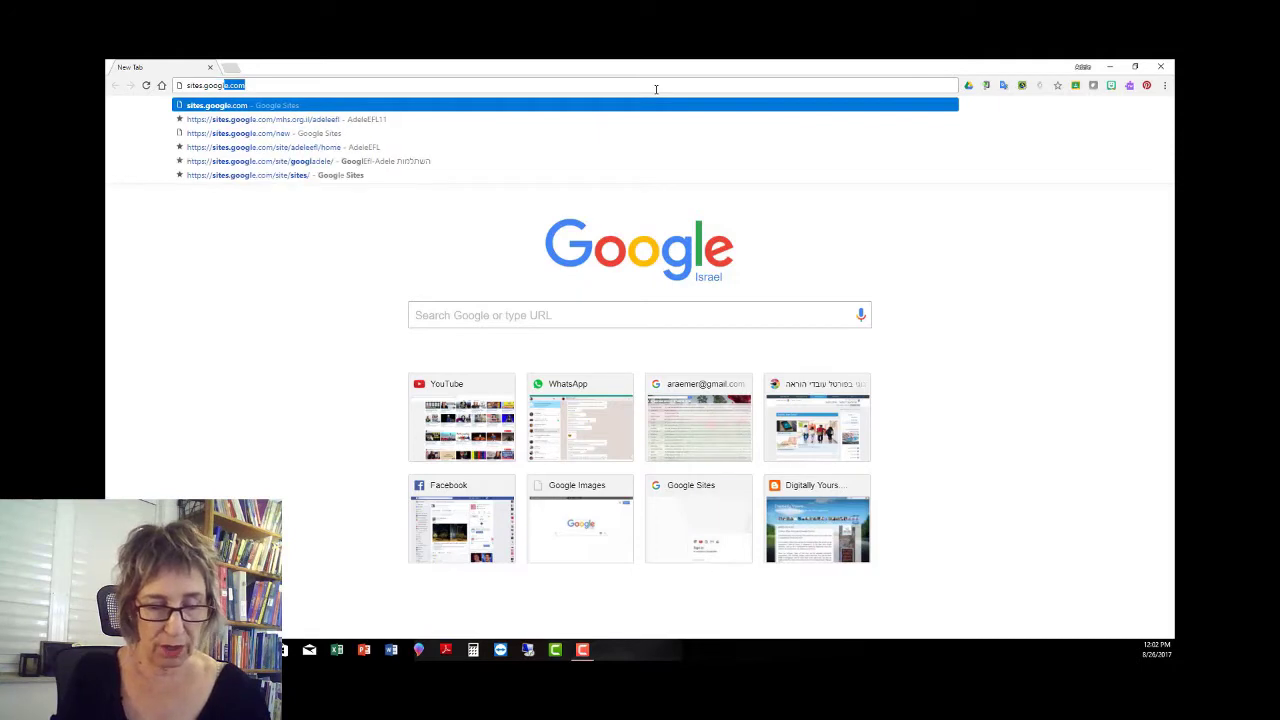
pyautogui.write('e.com')
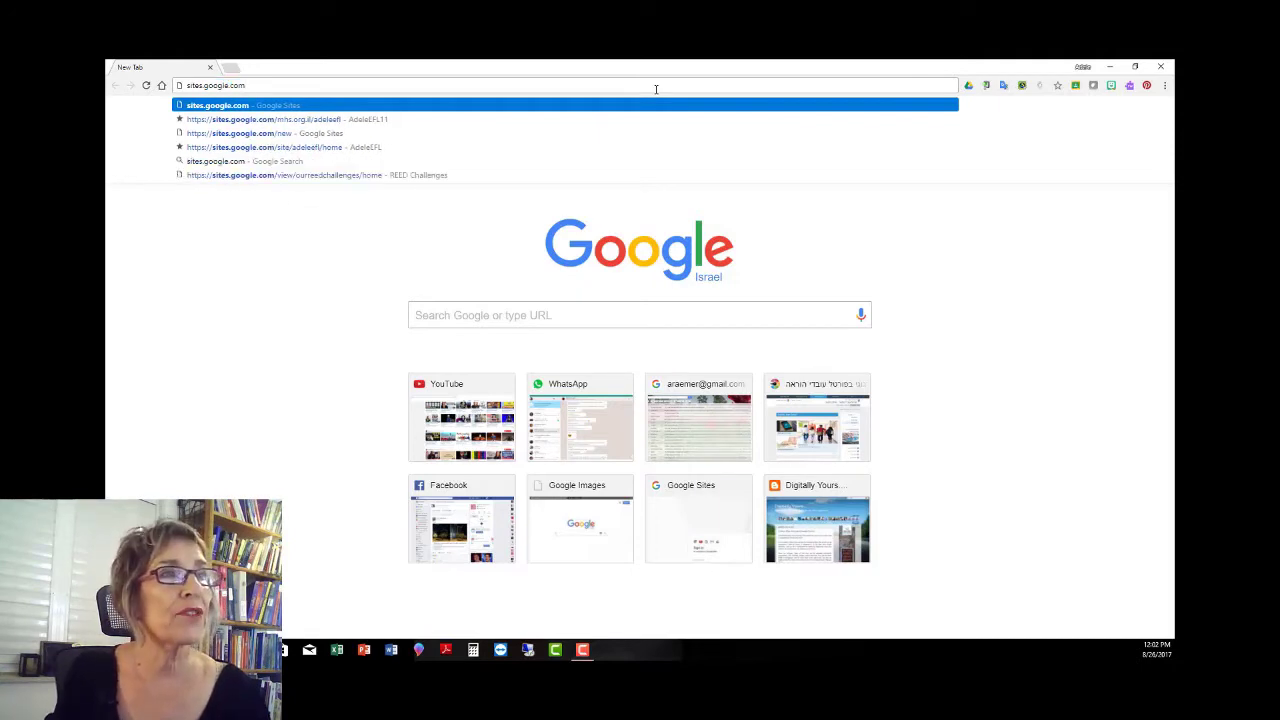
pyautogui.press('Return')
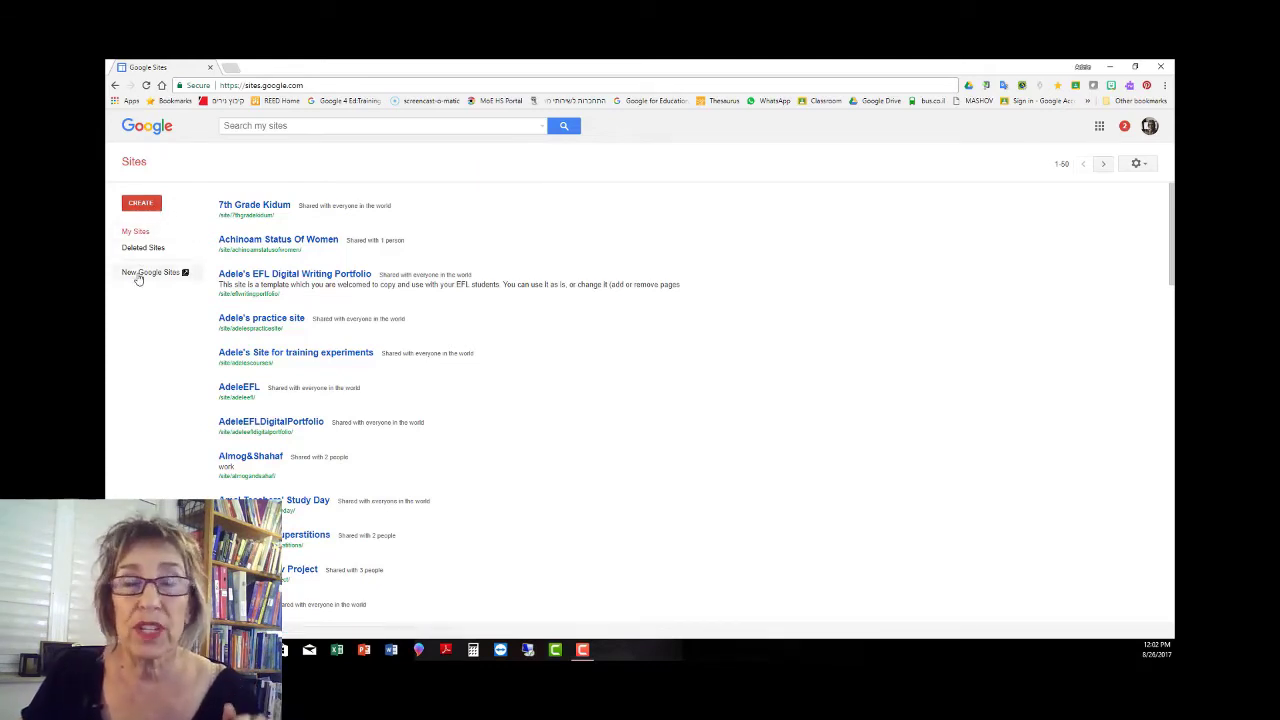
pyautogui.click(140, 276)
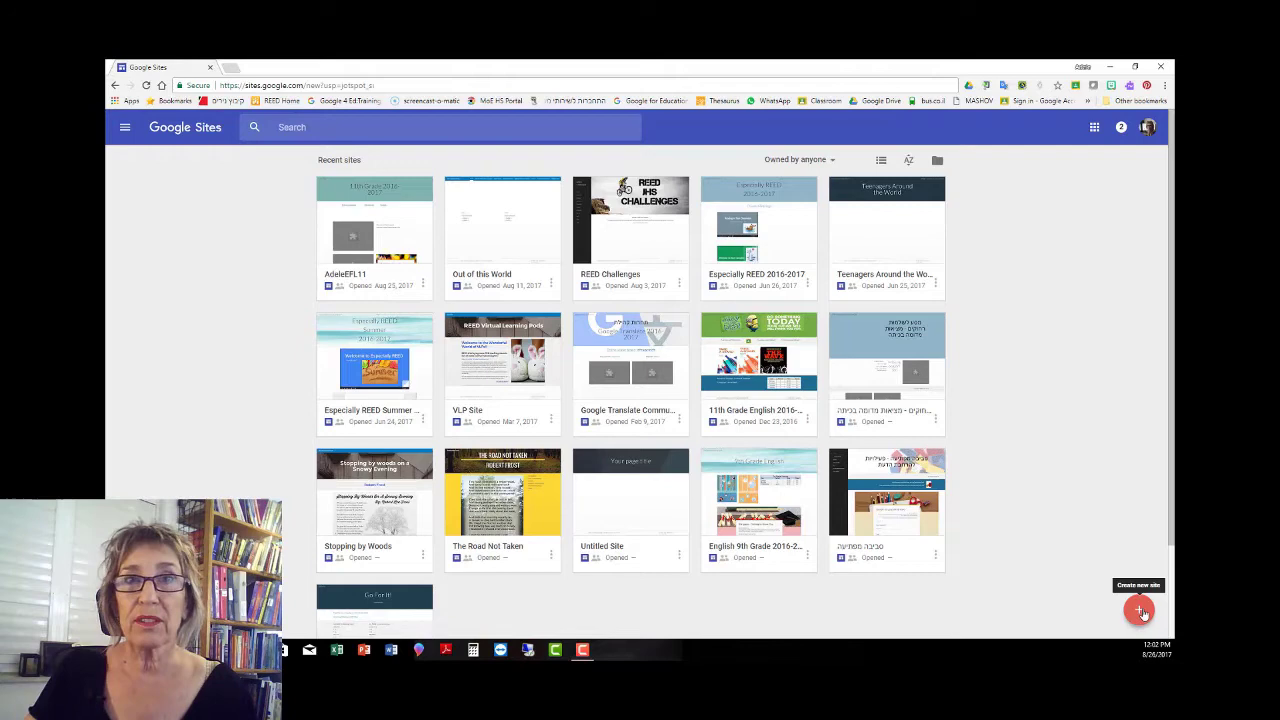
pyautogui.click(1140, 610)
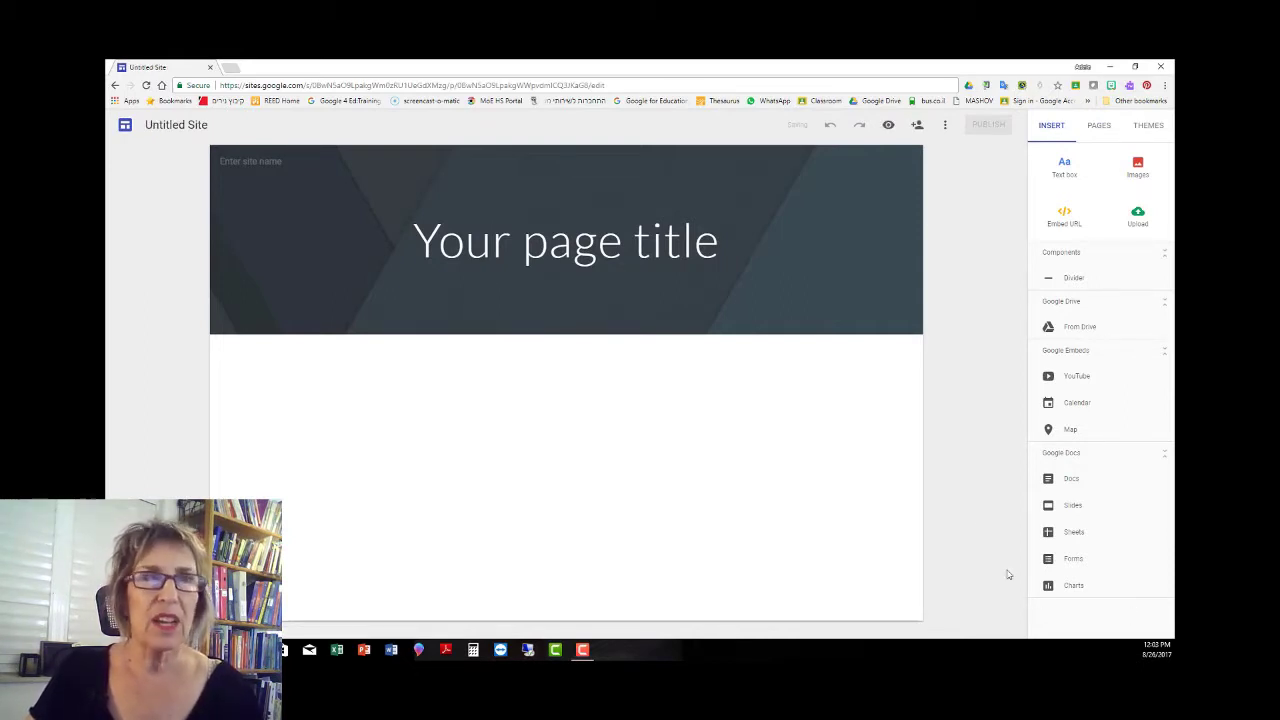
# Step: Apply the green patterned gallery image as the header background
pyautogui.moveTo(852, 304)
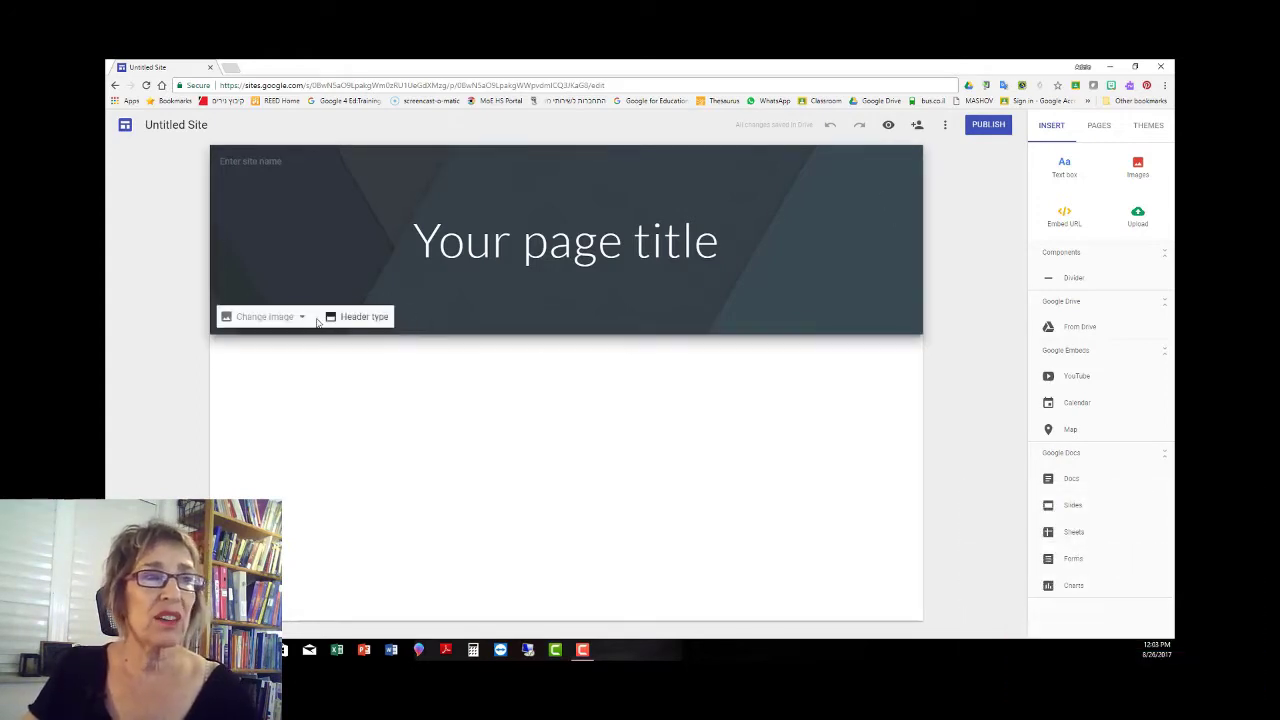
pyautogui.click(283, 317)
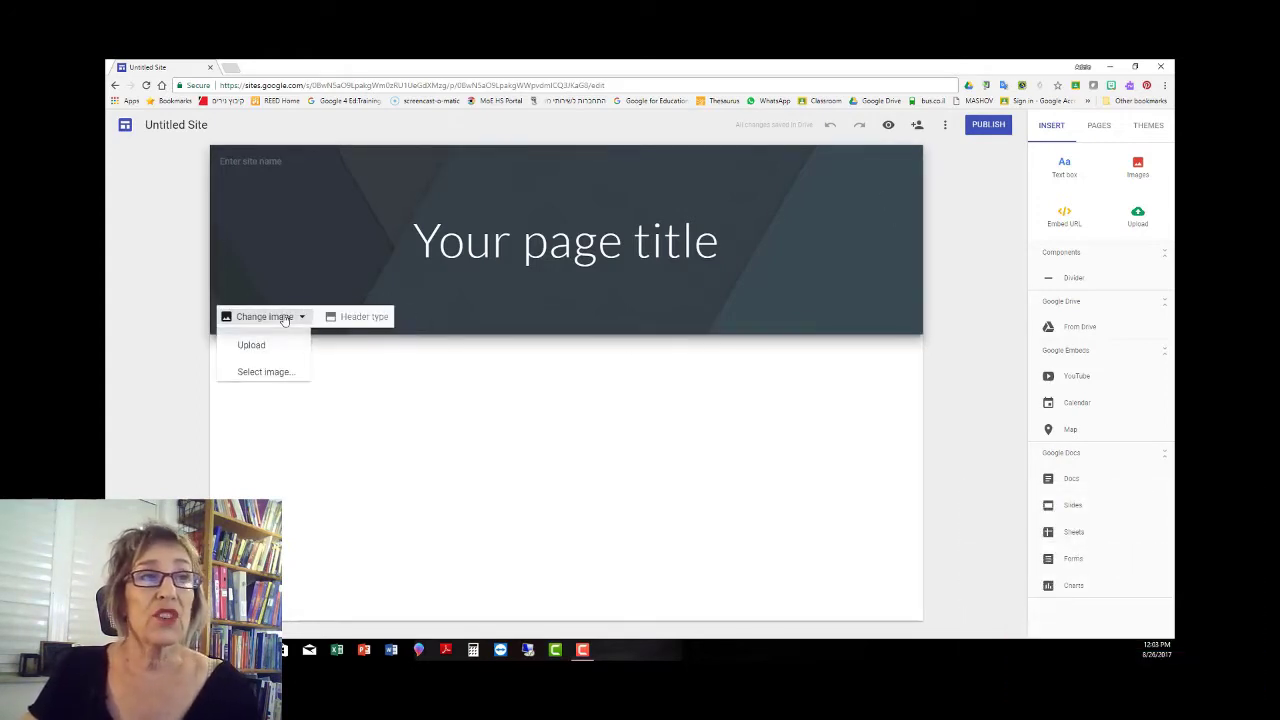
pyautogui.click(268, 371)
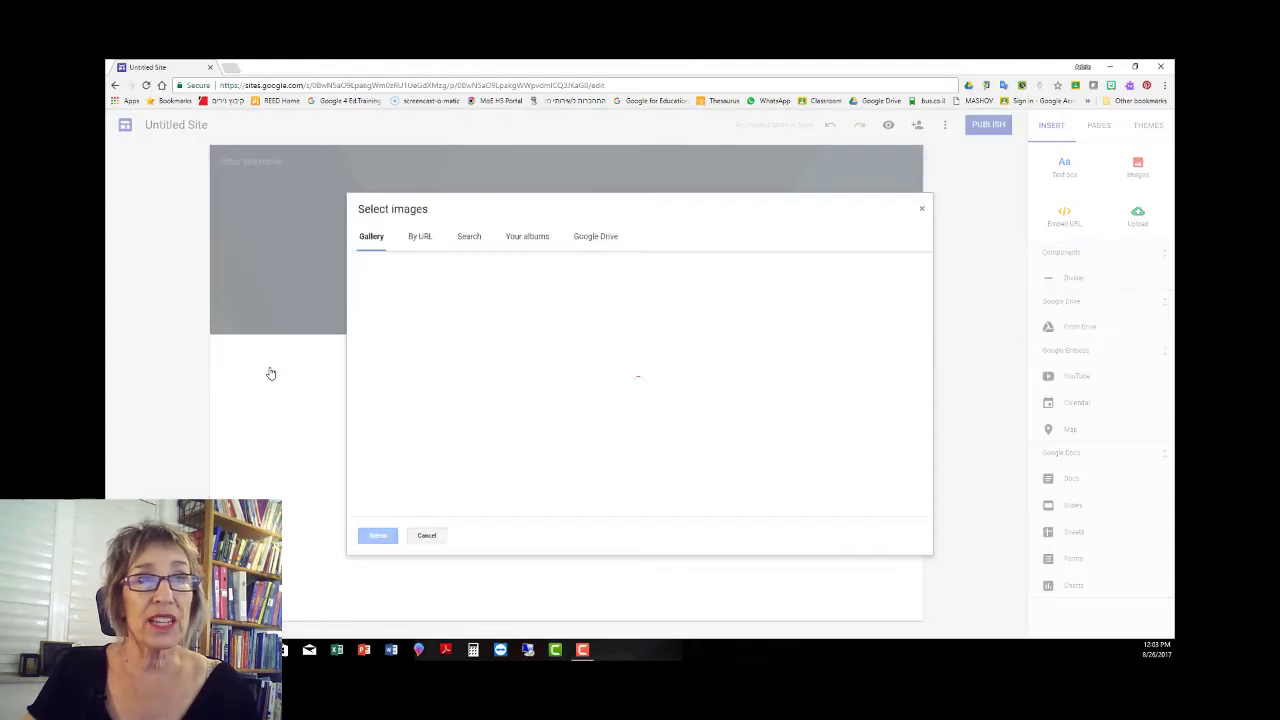
pyautogui.scroll(-5, 463, 319)
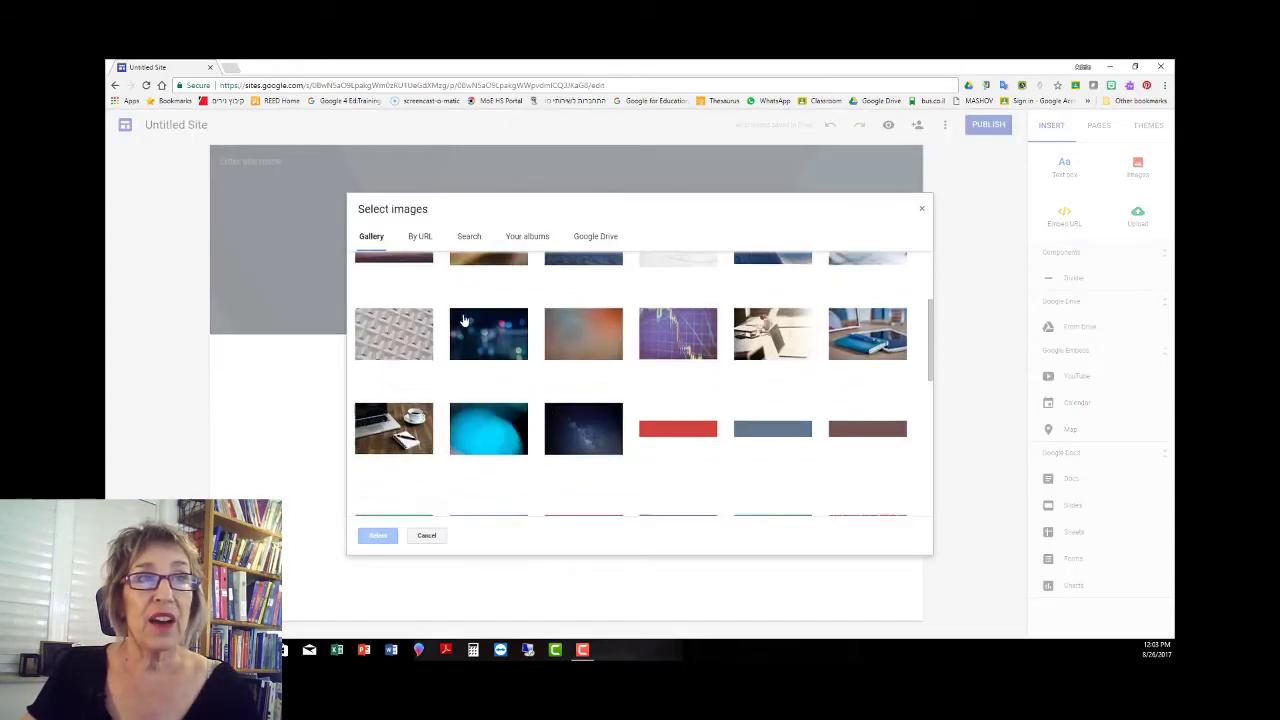
pyautogui.scroll(-3, 463, 319)
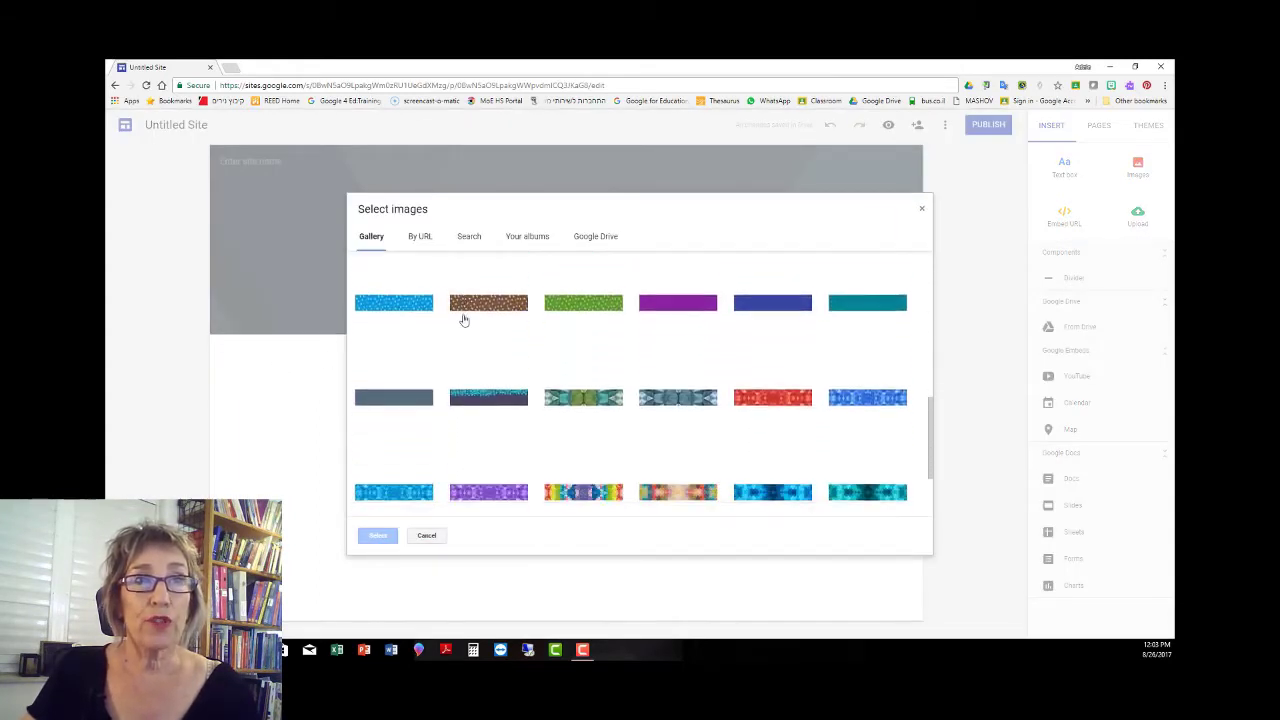
pyautogui.click(572, 370)
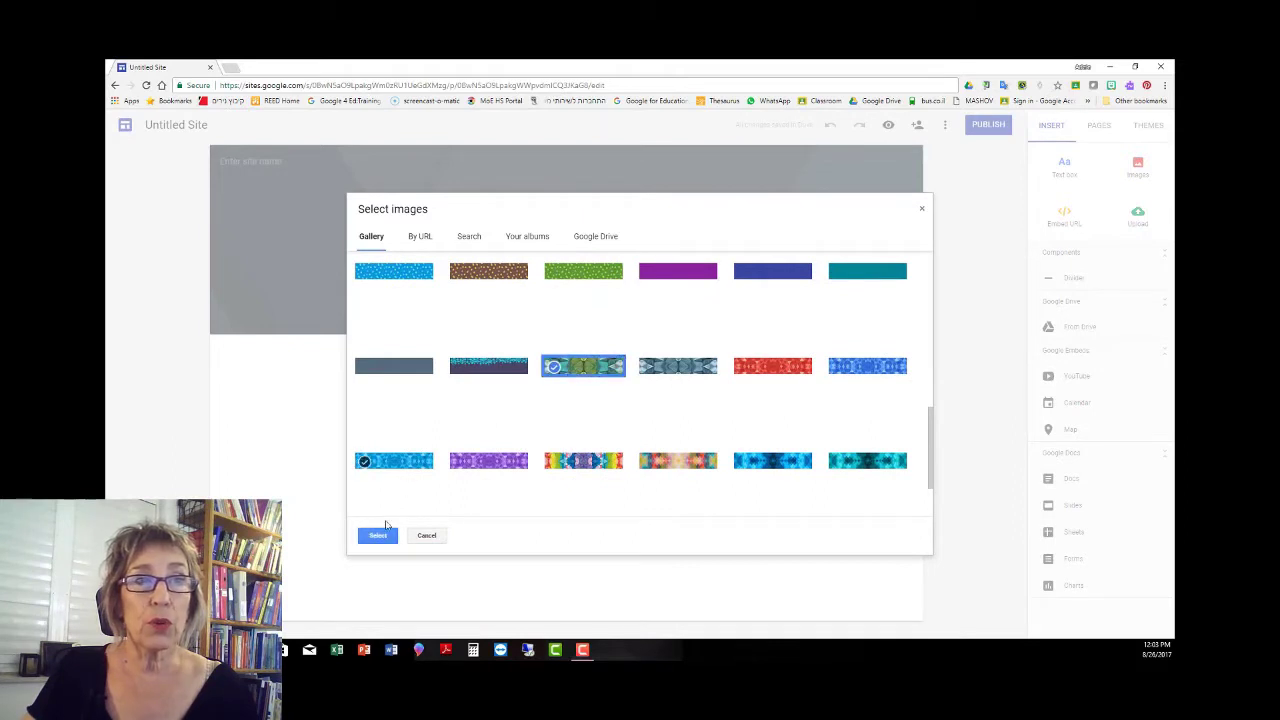
pyautogui.click(377, 535)
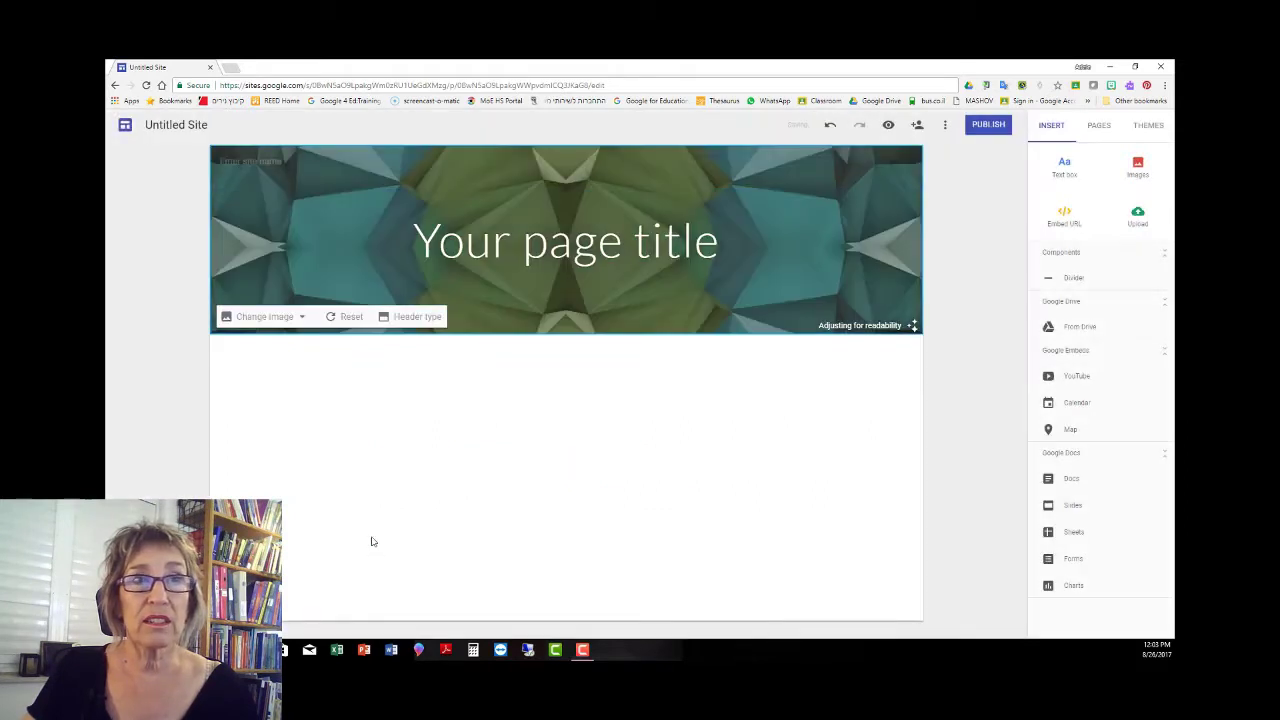
# Step: Replace the header image with the uploaded 'Shooting for the moon' photo
pyautogui.click(255, 316)
pyautogui.click(250, 345)
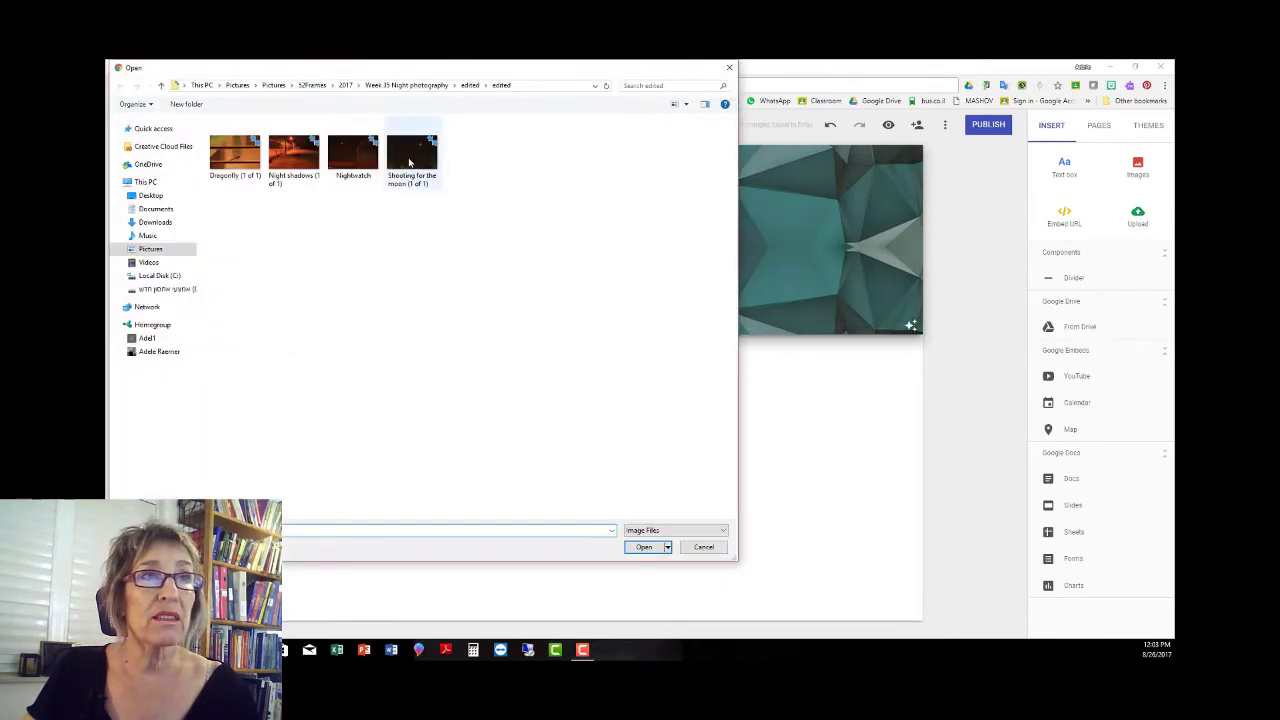
pyautogui.doubleClick(408, 160)
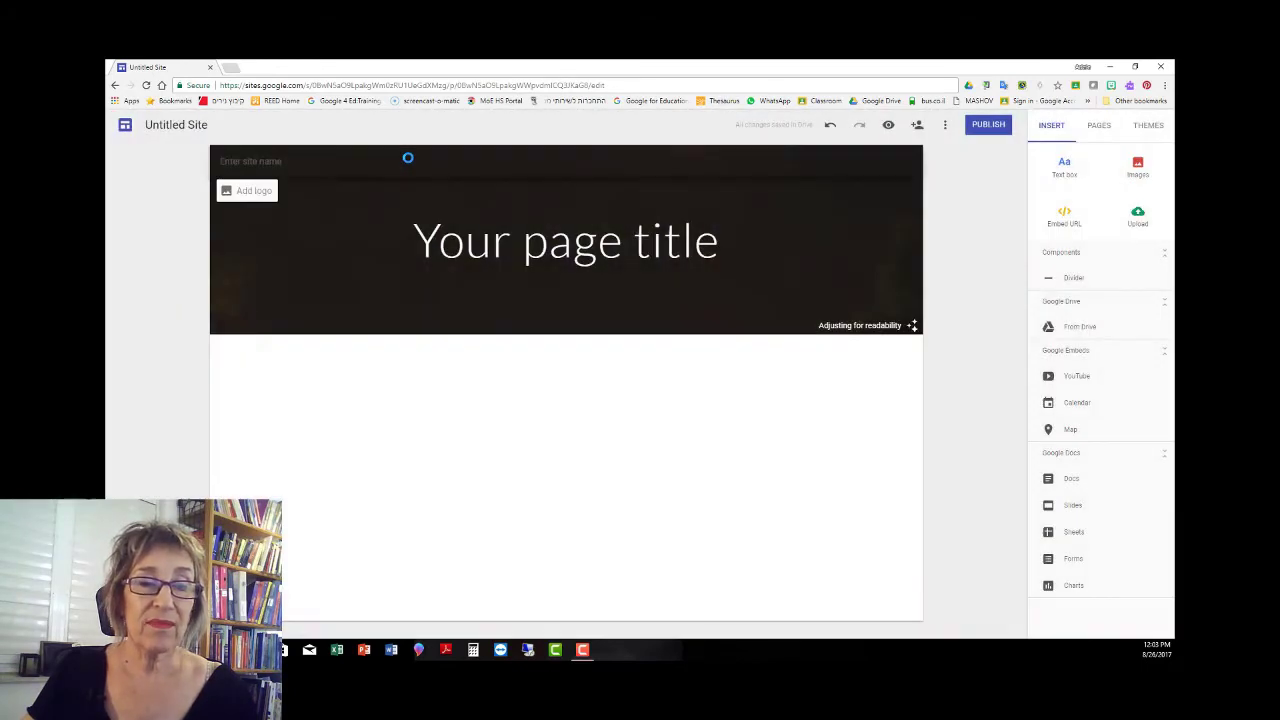
pyautogui.moveTo(258, 311)
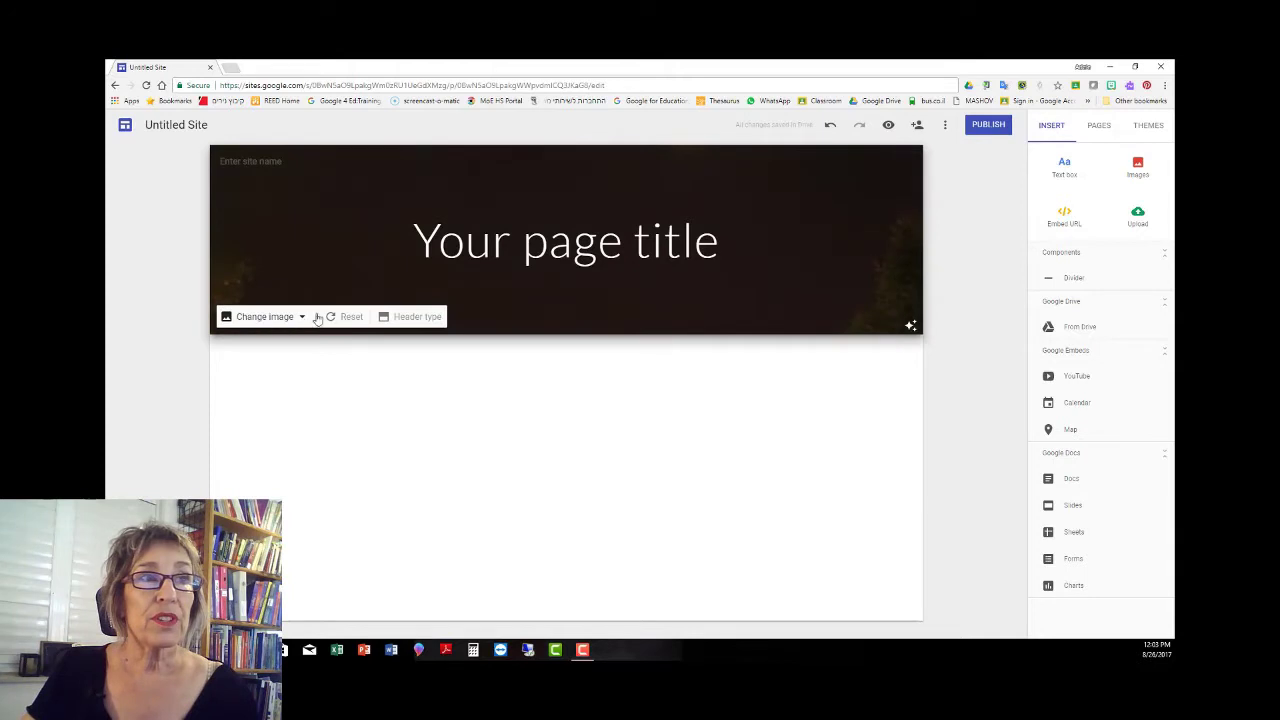
# Step: Change the header type to Large banner after trying Title only and Banner
pyautogui.click(410, 316)
pyautogui.click(411, 315)
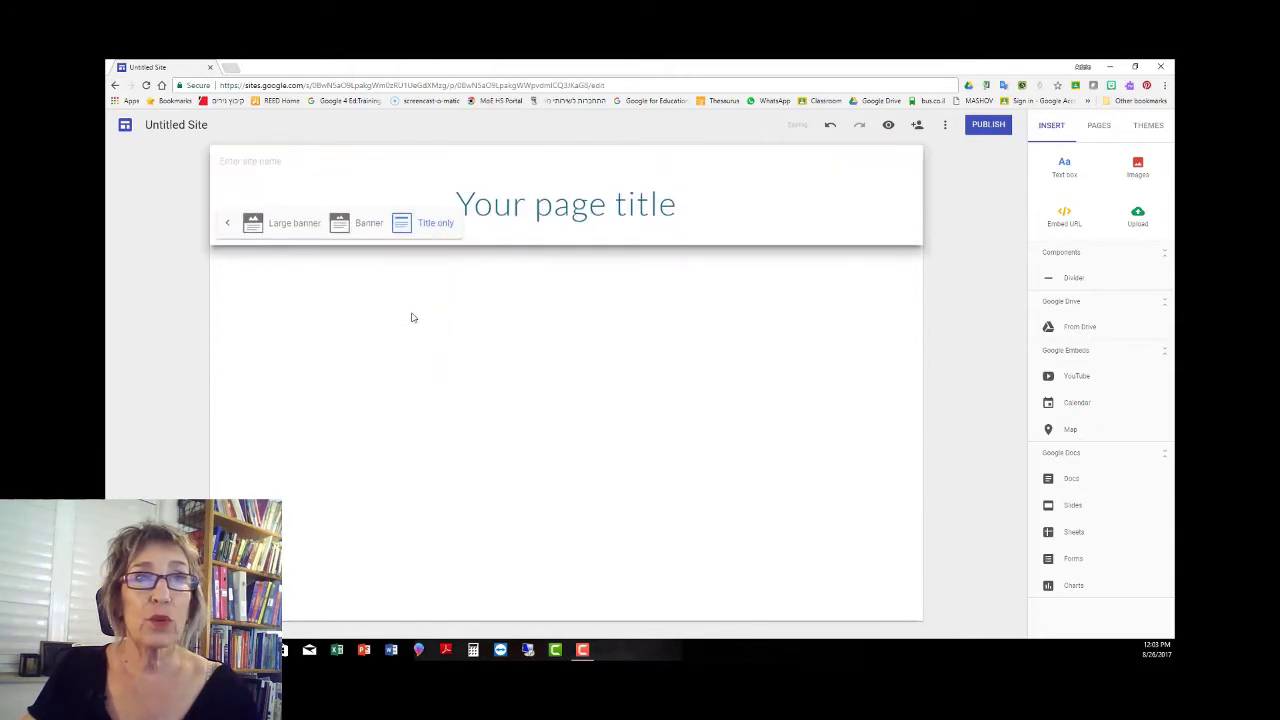
pyautogui.click(364, 224)
pyautogui.click(253, 311)
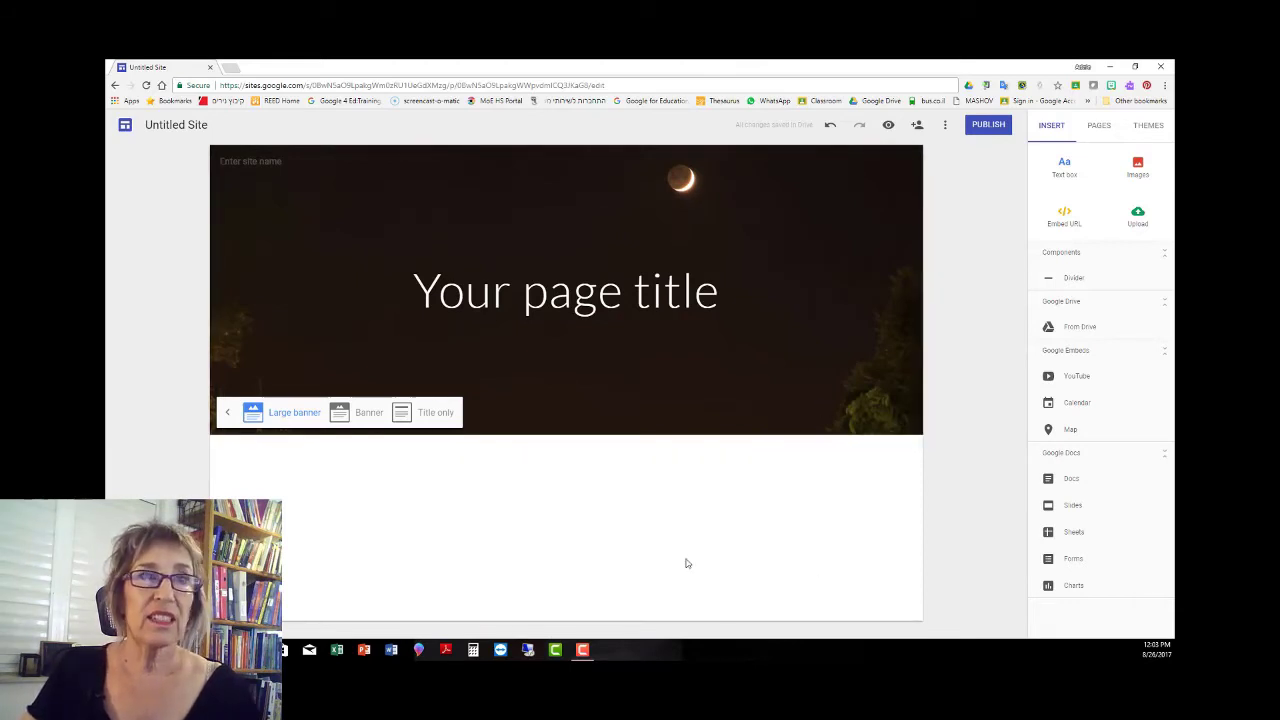
# Step: Preview the Aristotle, Diplomat, Vision, Level and Impression themes, then keep Simple
pyautogui.click(1152, 128)
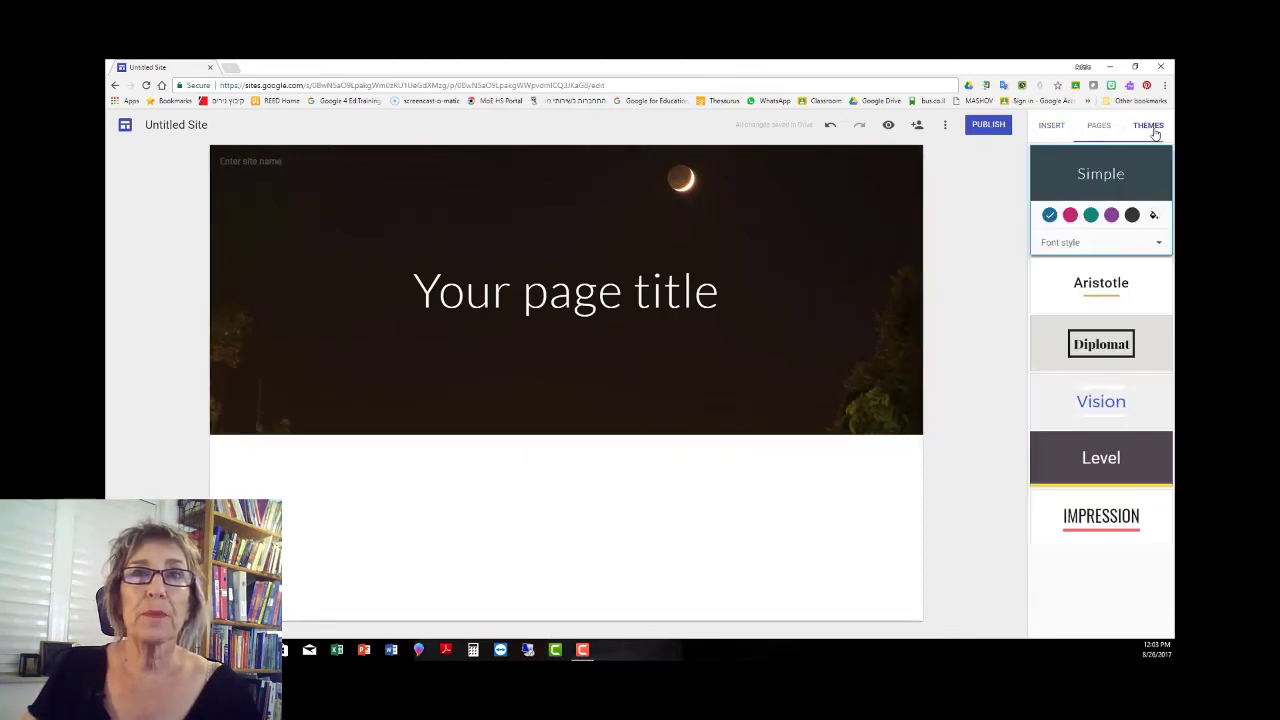
pyautogui.click(1092, 290)
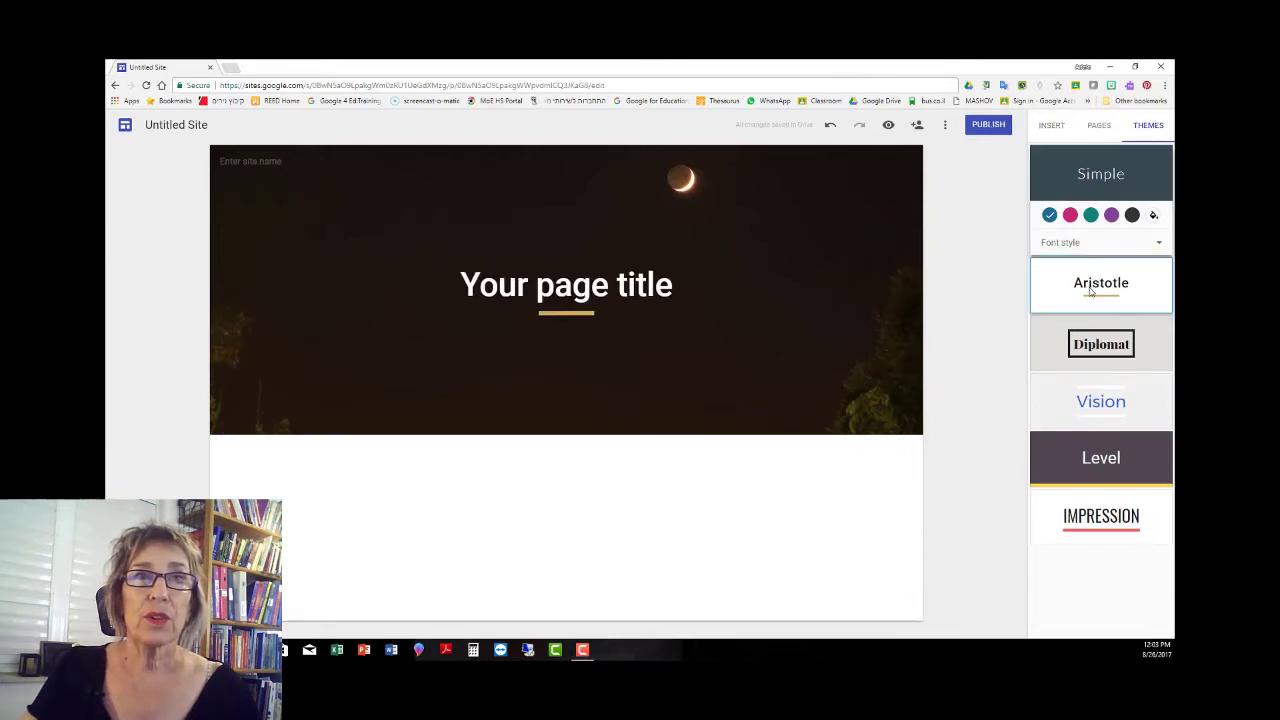
pyautogui.click(1101, 347)
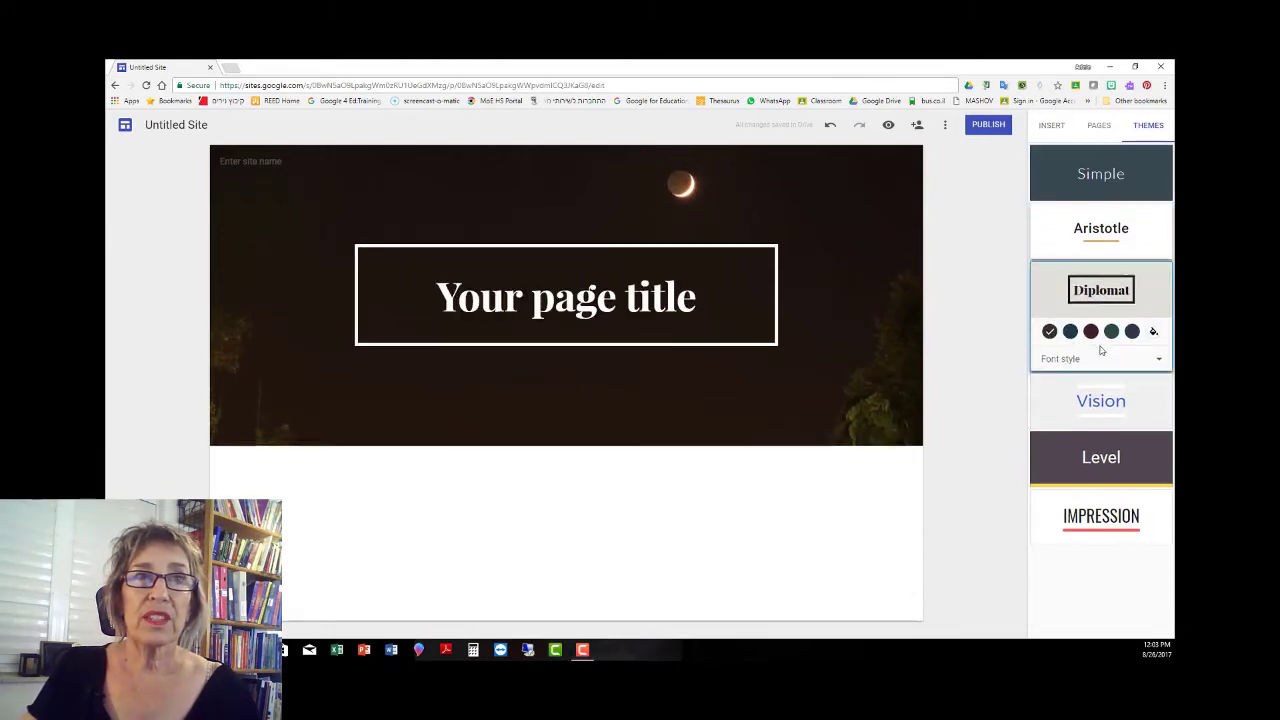
pyautogui.click(1101, 401)
pyautogui.click(1086, 458)
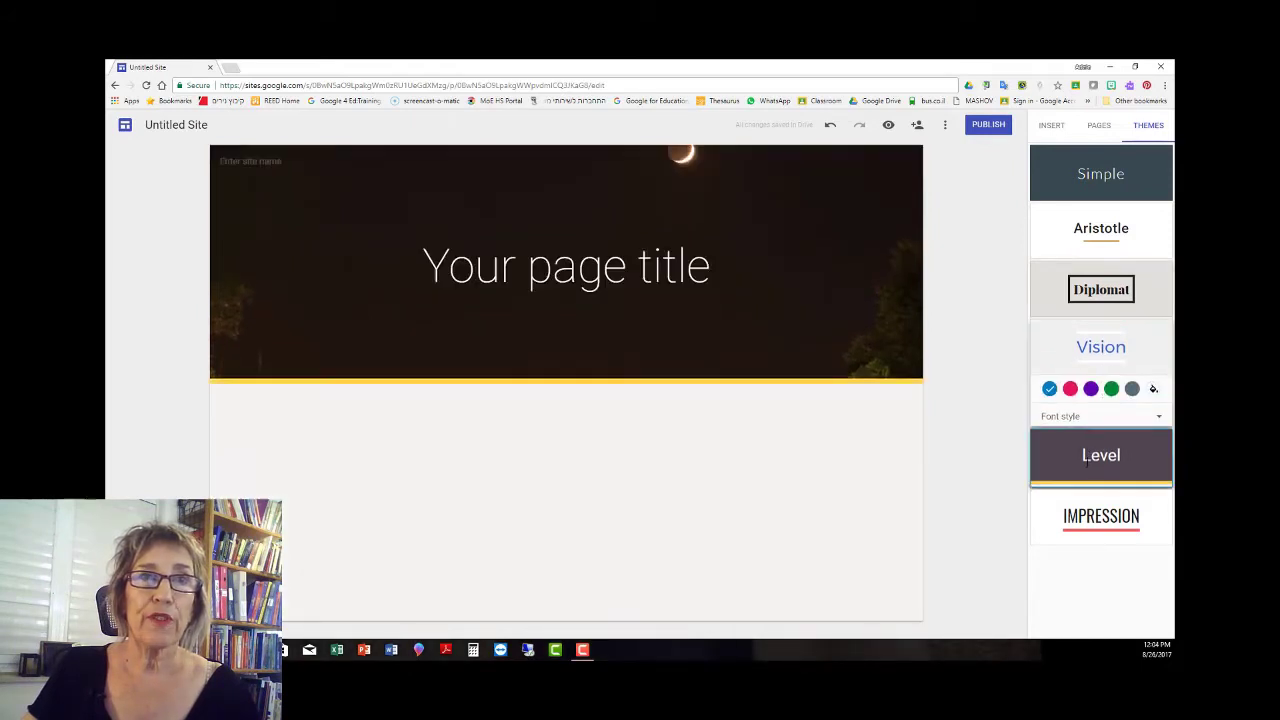
pyautogui.click(1090, 515)
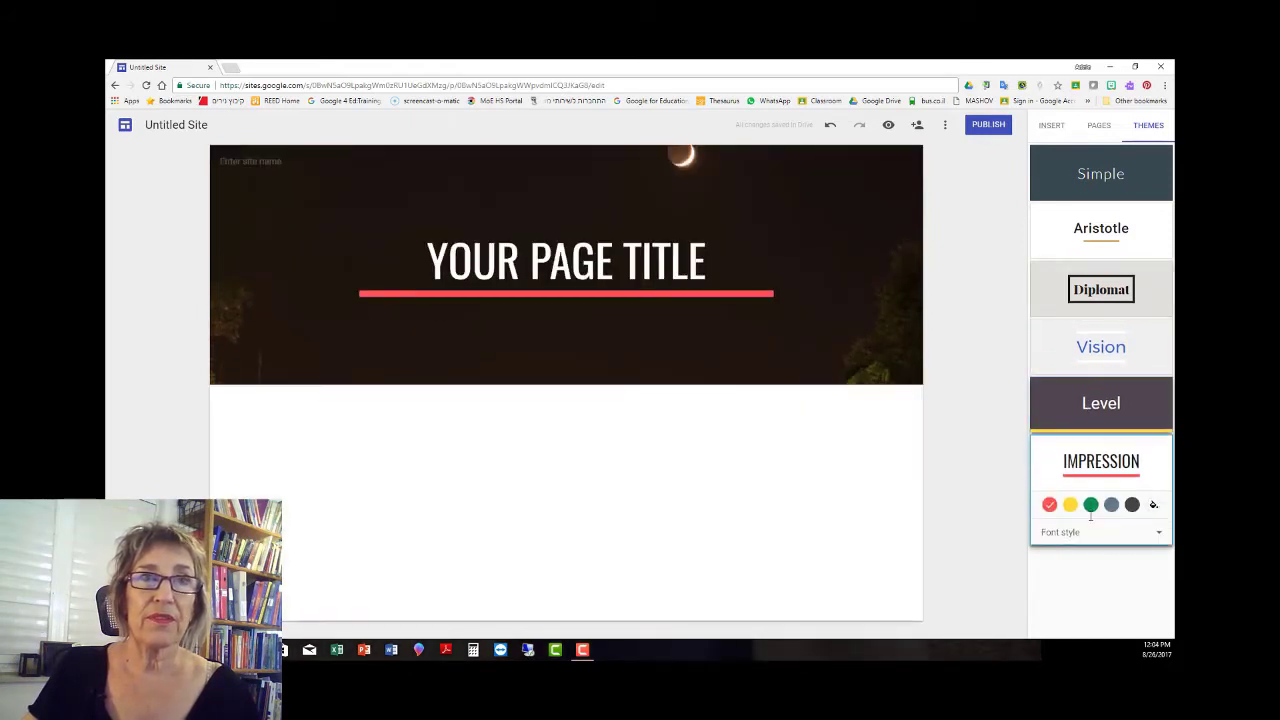
pyautogui.click(1105, 170)
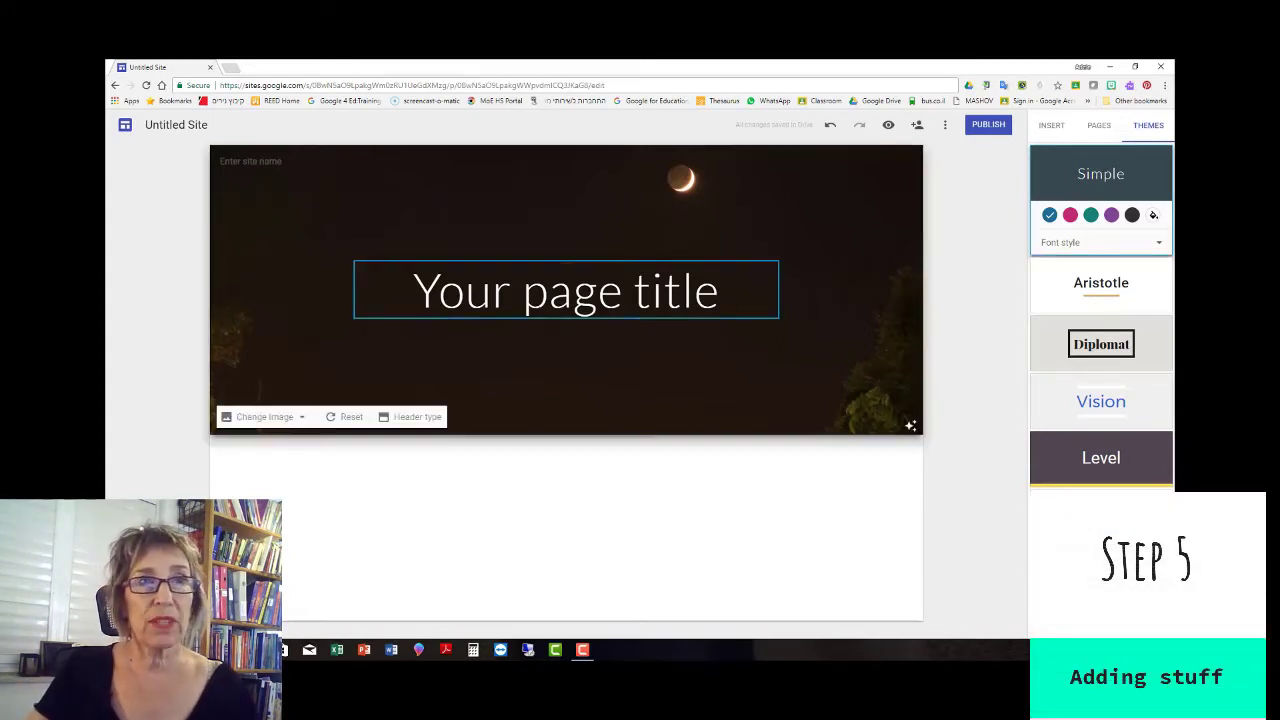
# Step: Rename the banner page title to 'My sample GoogleSite'
pyautogui.click(537, 312)
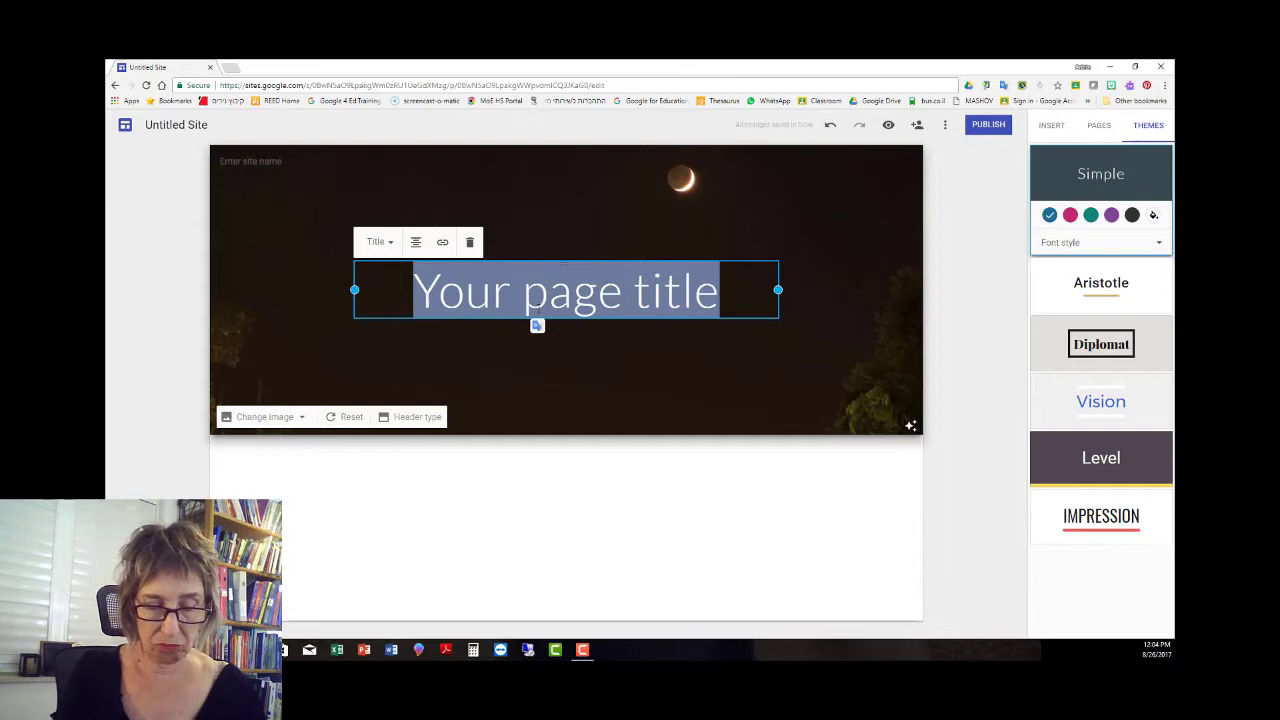
pyautogui.write('My sa')
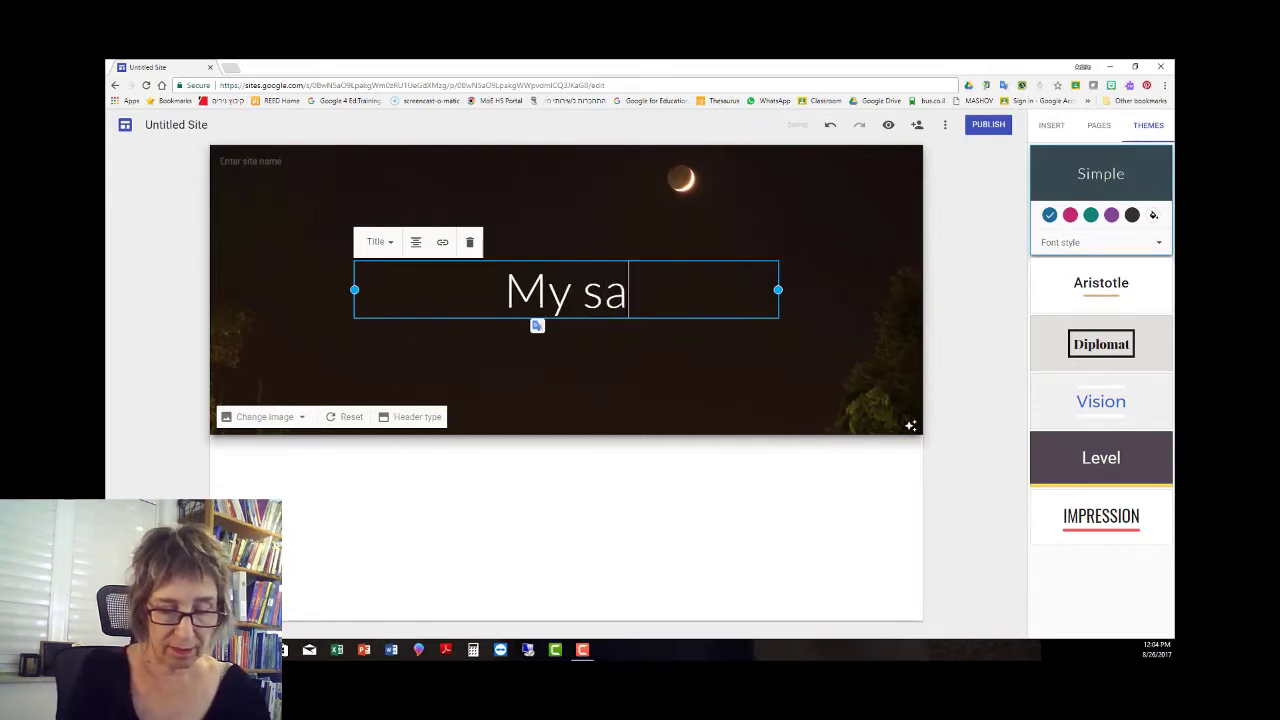
pyautogui.write('mple Goo')
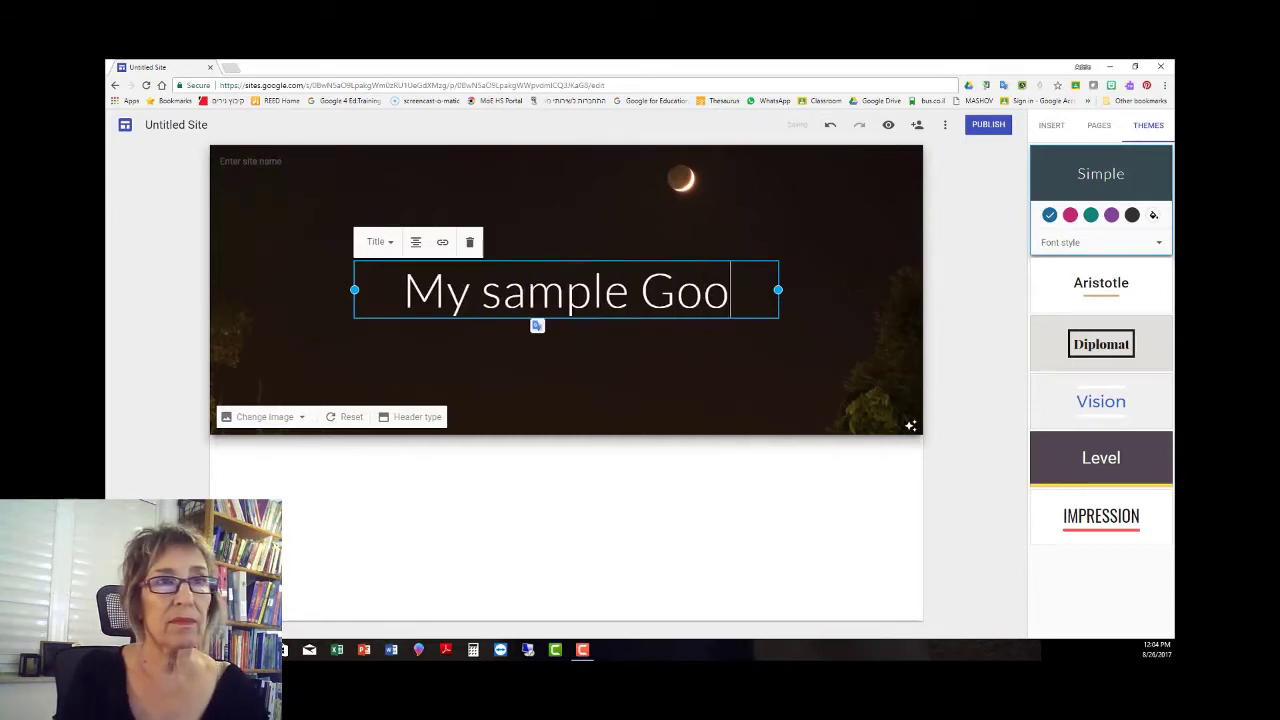
pyautogui.write('gleSite')
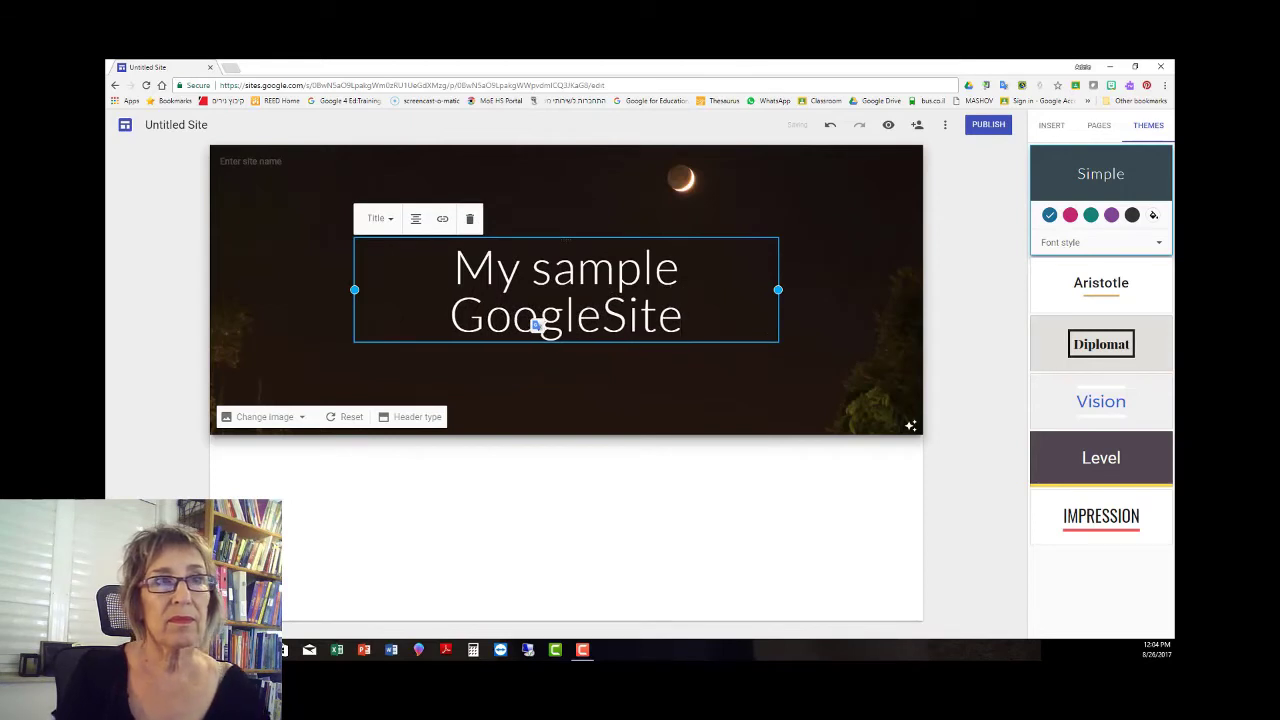
pyautogui.click(578, 487)
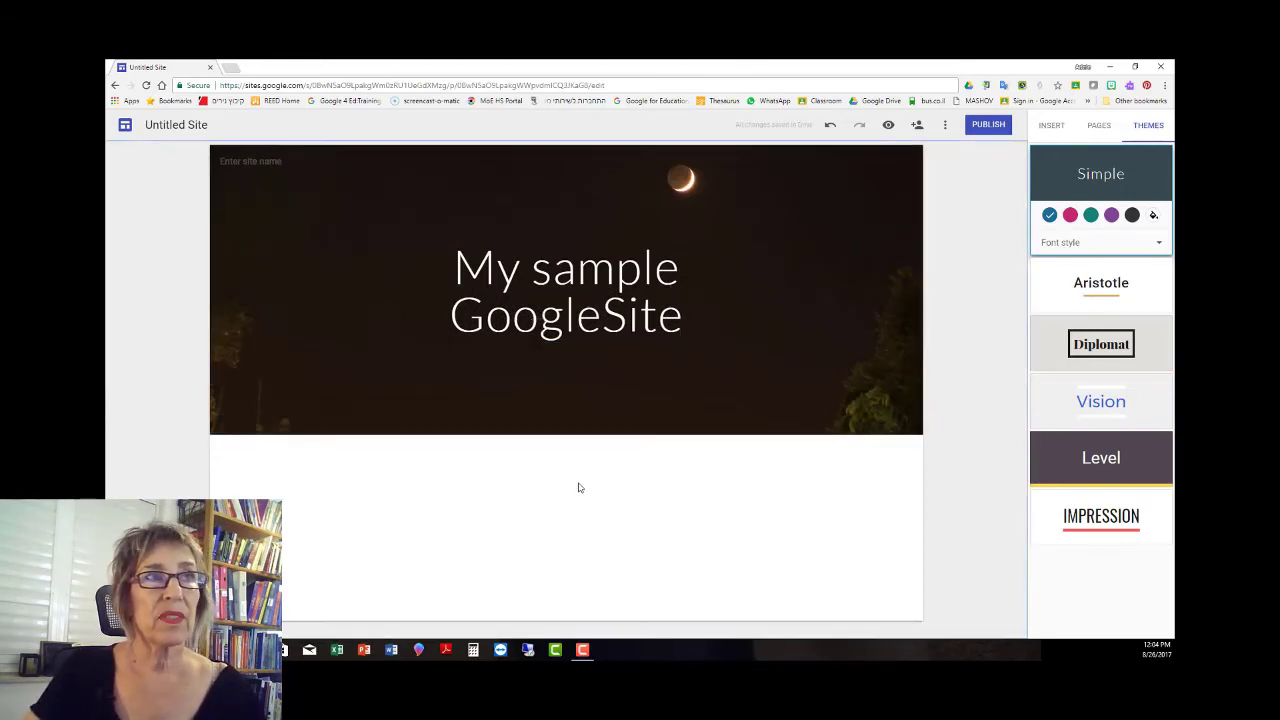
# Step: Add a text box reading 'This is bla bla bla' styled as Subheading
pyautogui.click(1050, 128)
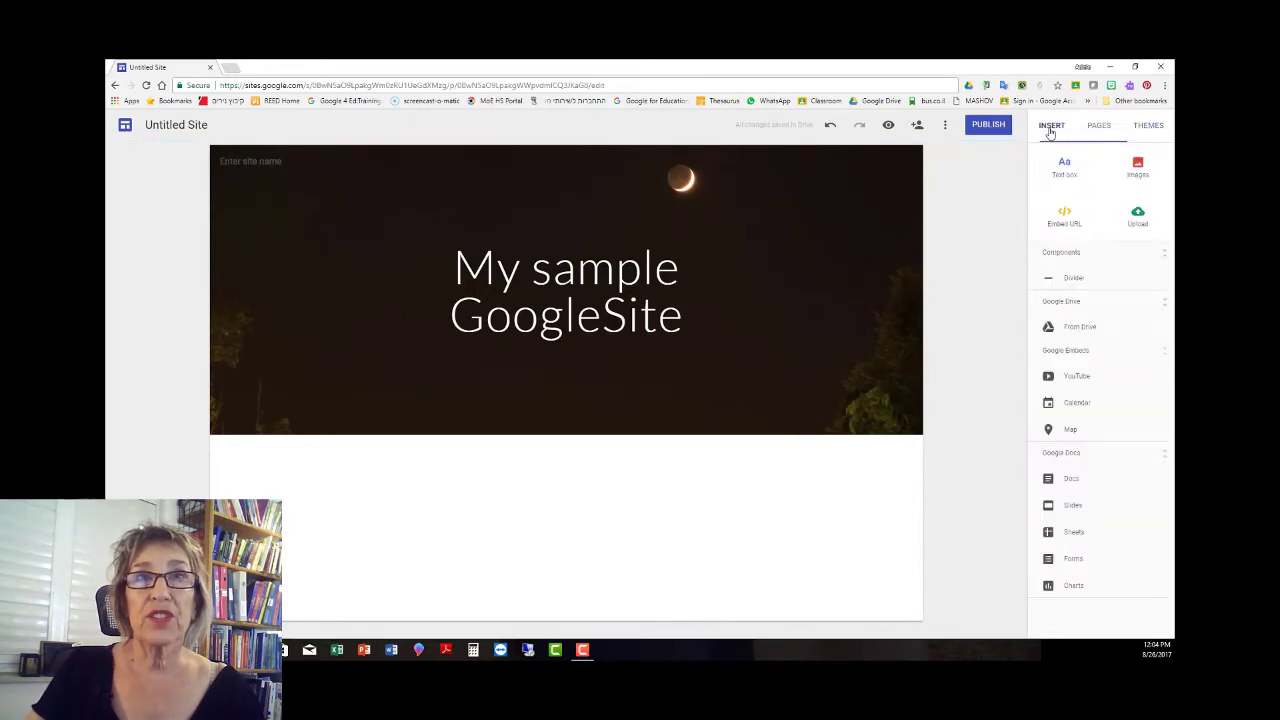
pyautogui.click(1068, 170)
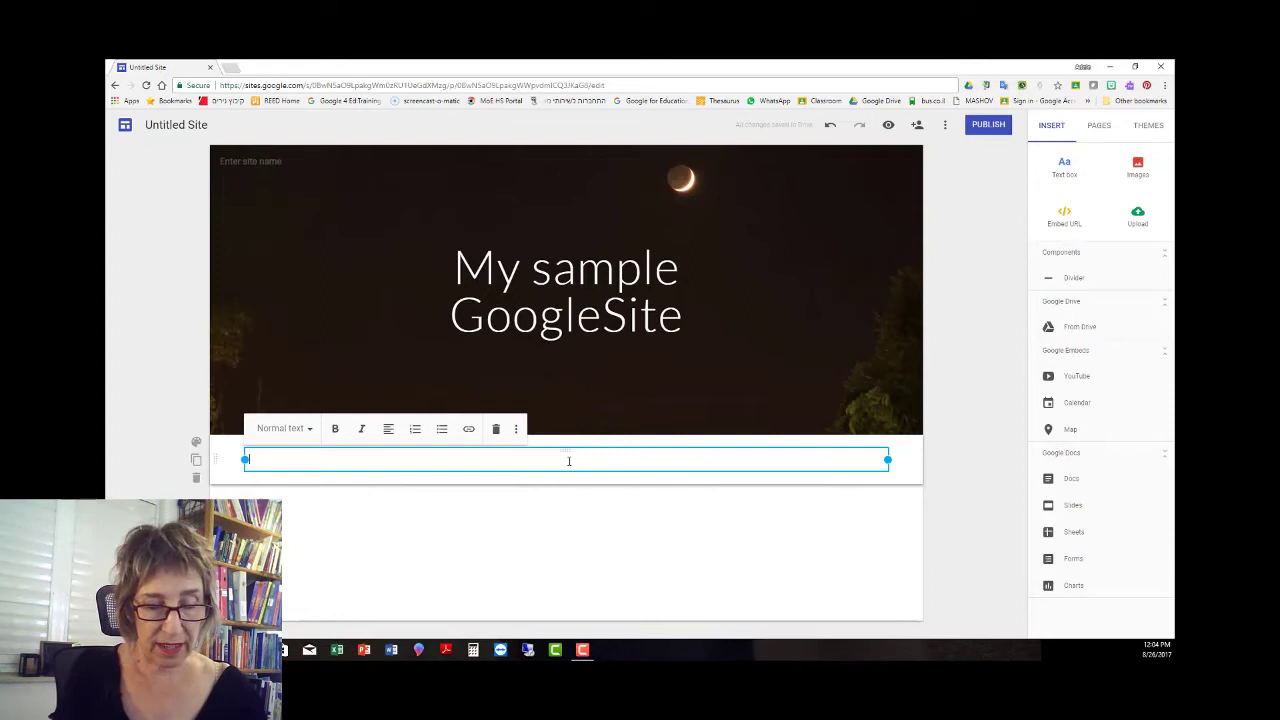
pyautogui.write('This is ')
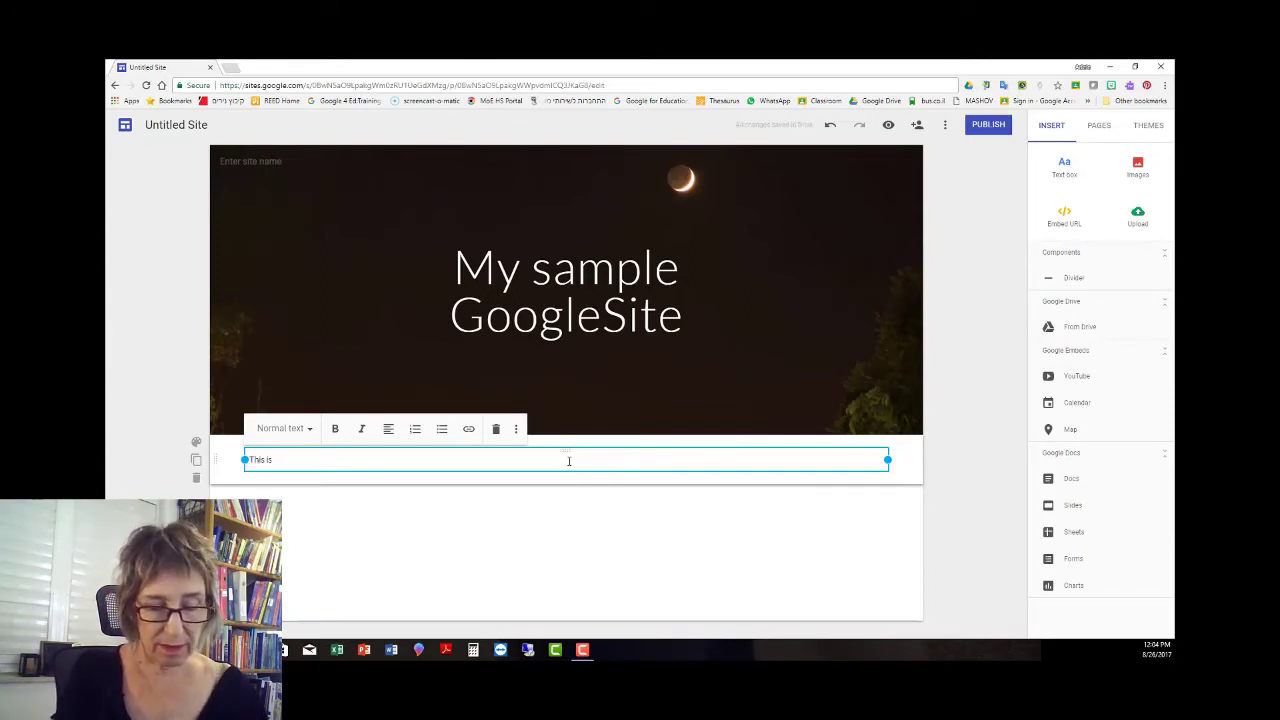
pyautogui.write('bla bla')
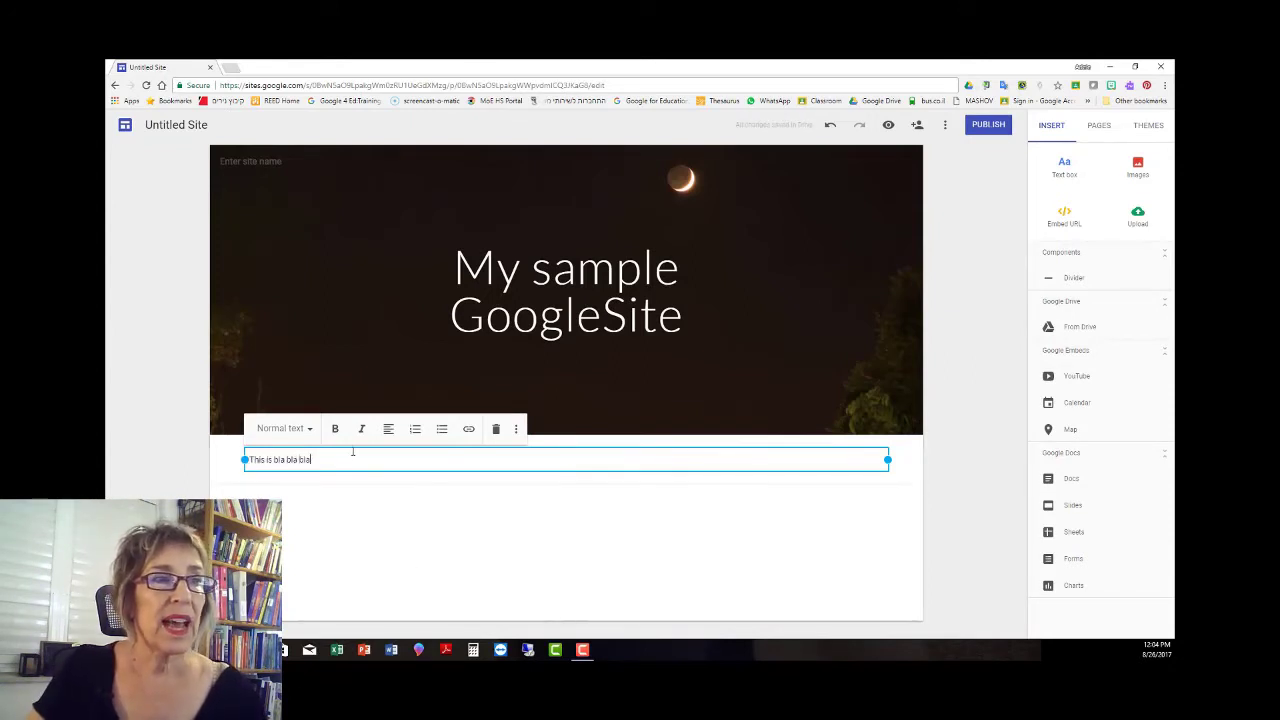
pyautogui.click(284, 430)
pyautogui.click(277, 461)
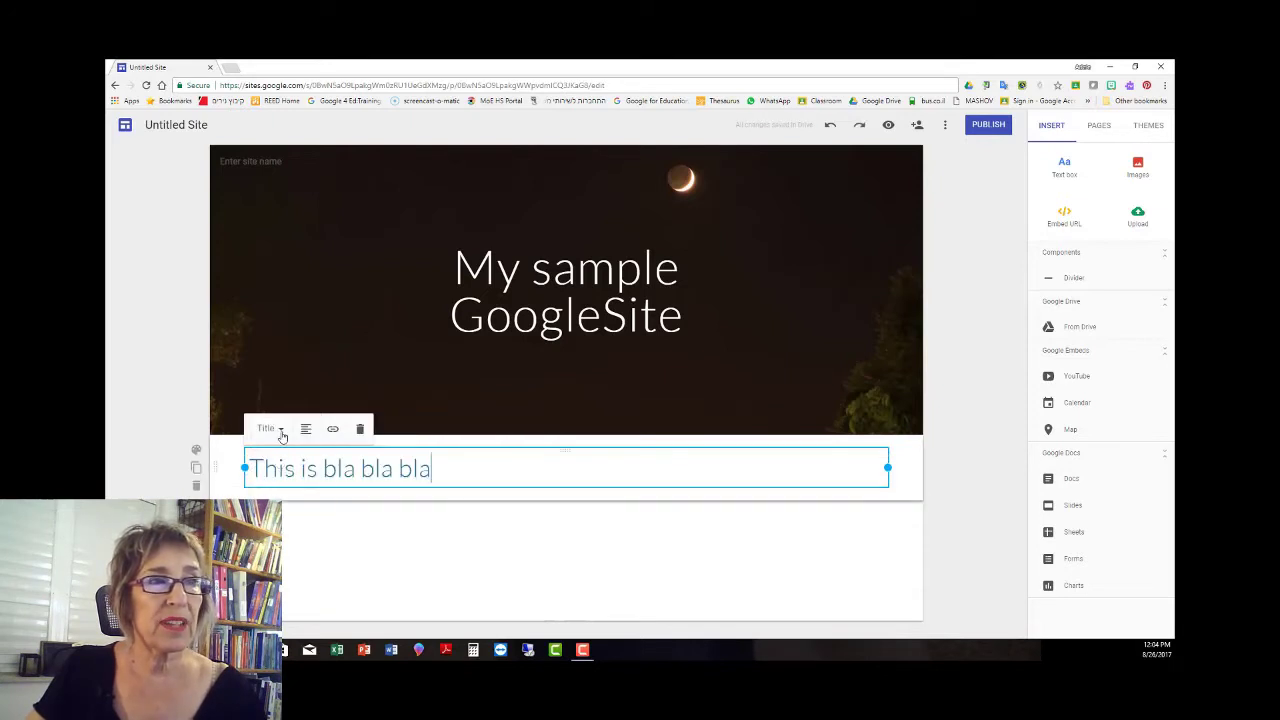
pyautogui.click(268, 428)
pyautogui.click(272, 486)
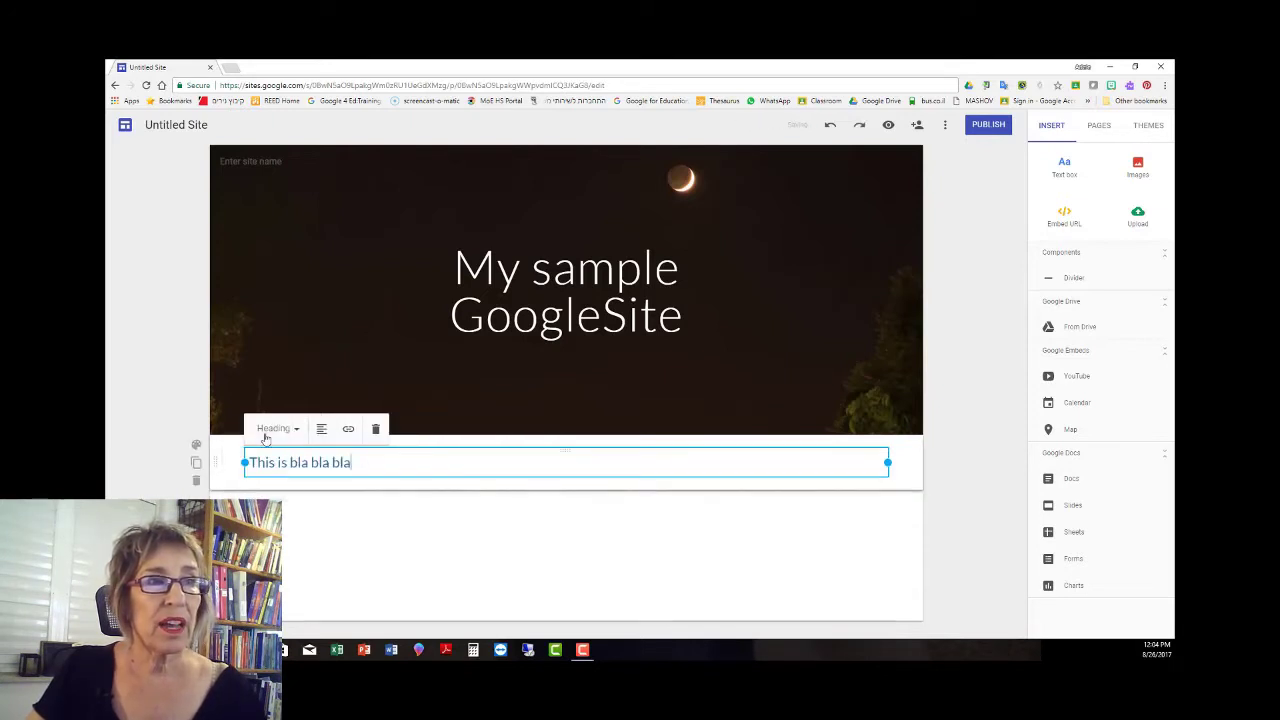
pyautogui.click(268, 430)
pyautogui.click(272, 515)
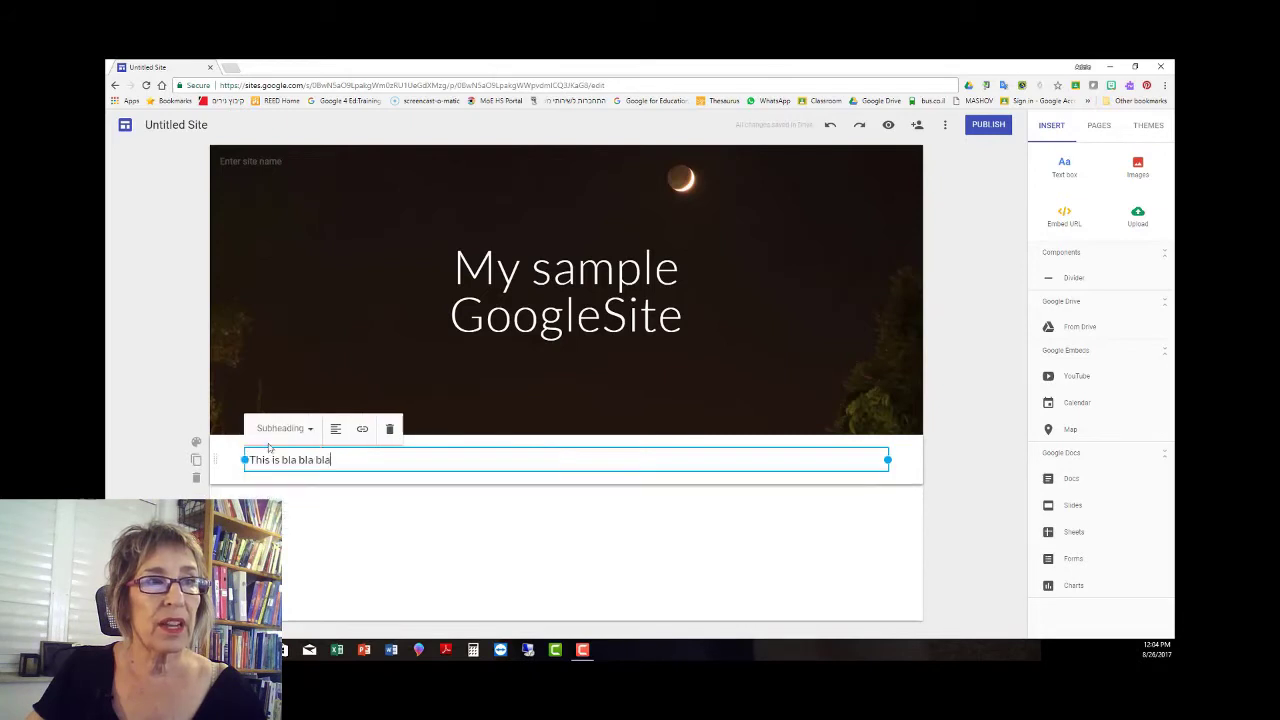
# Step: Open the Select images dialog from the Insert panel's Images option
pyautogui.click(1138, 170)
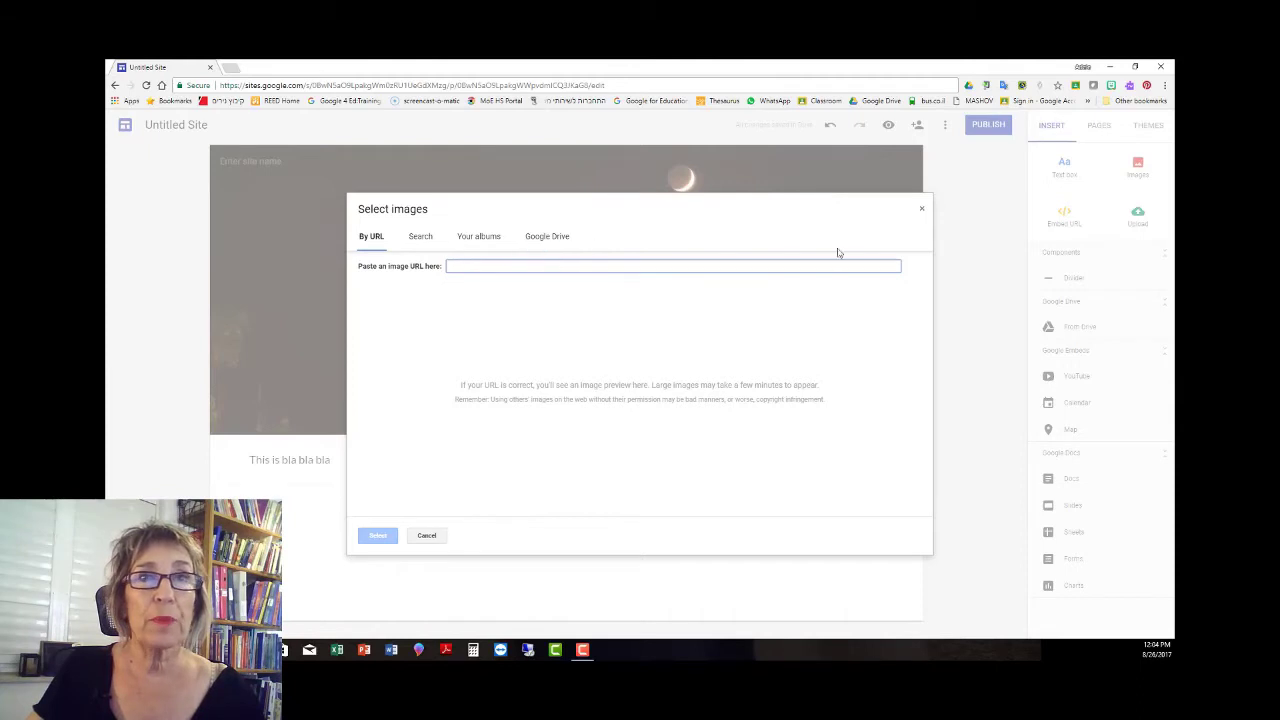
# Step: Close the image and embed dialogs unused and insert a divider below the text
pyautogui.click(922, 211)
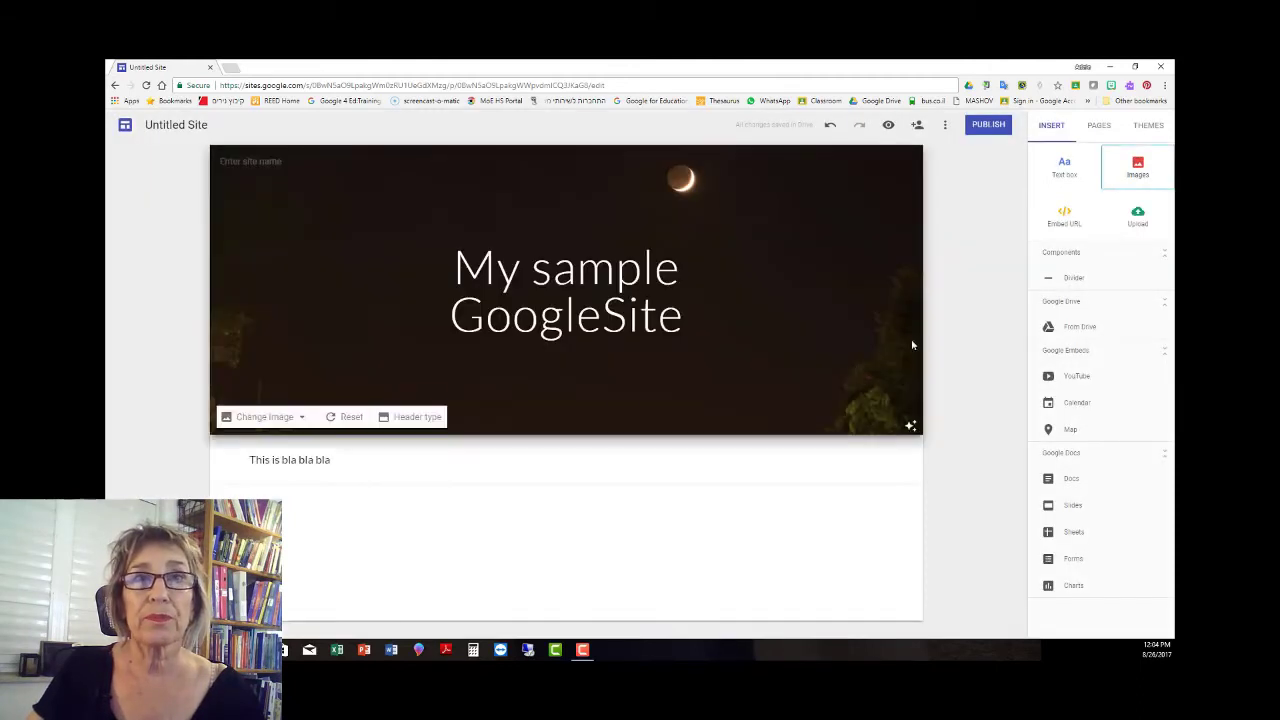
pyautogui.click(1062, 218)
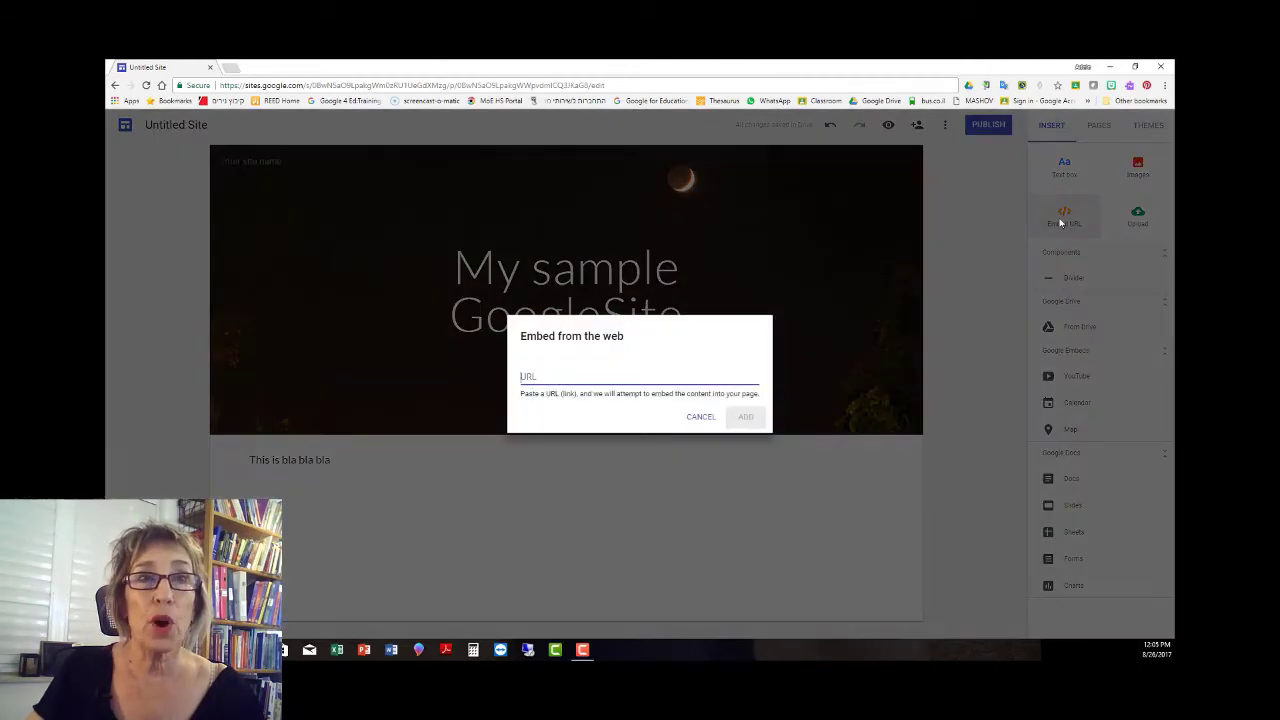
pyautogui.click(700, 417)
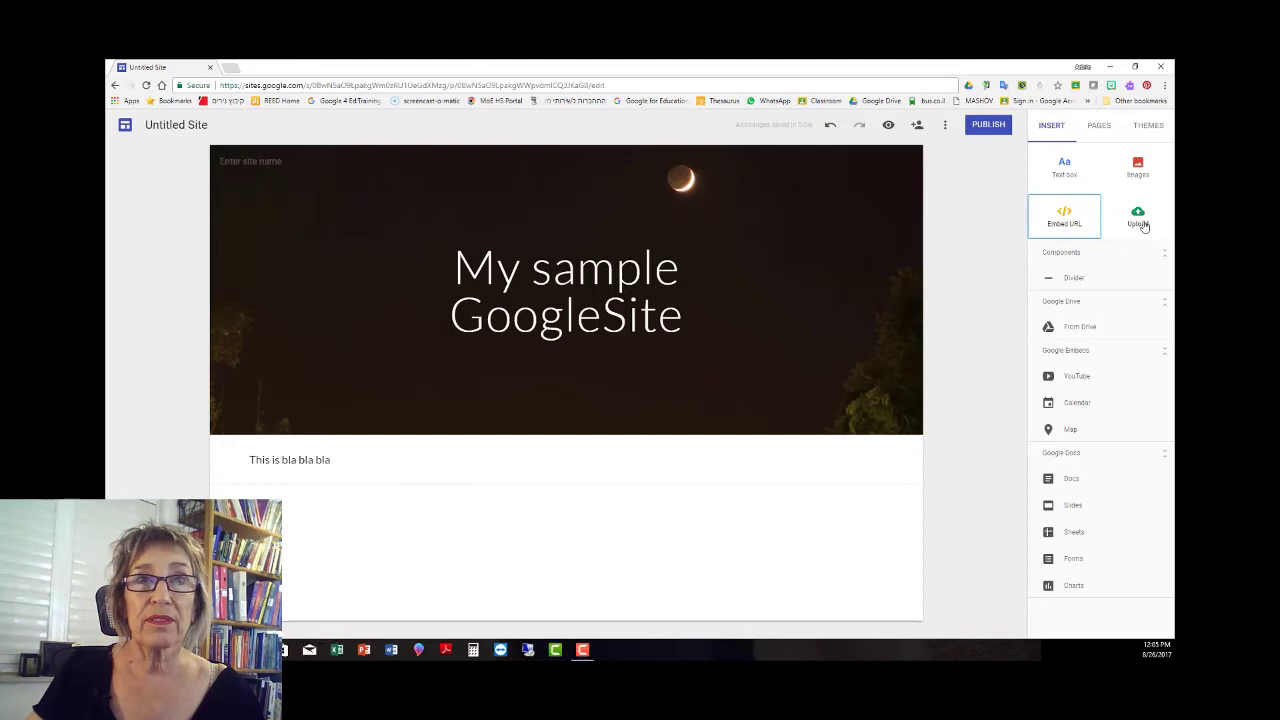
pyautogui.click(1075, 280)
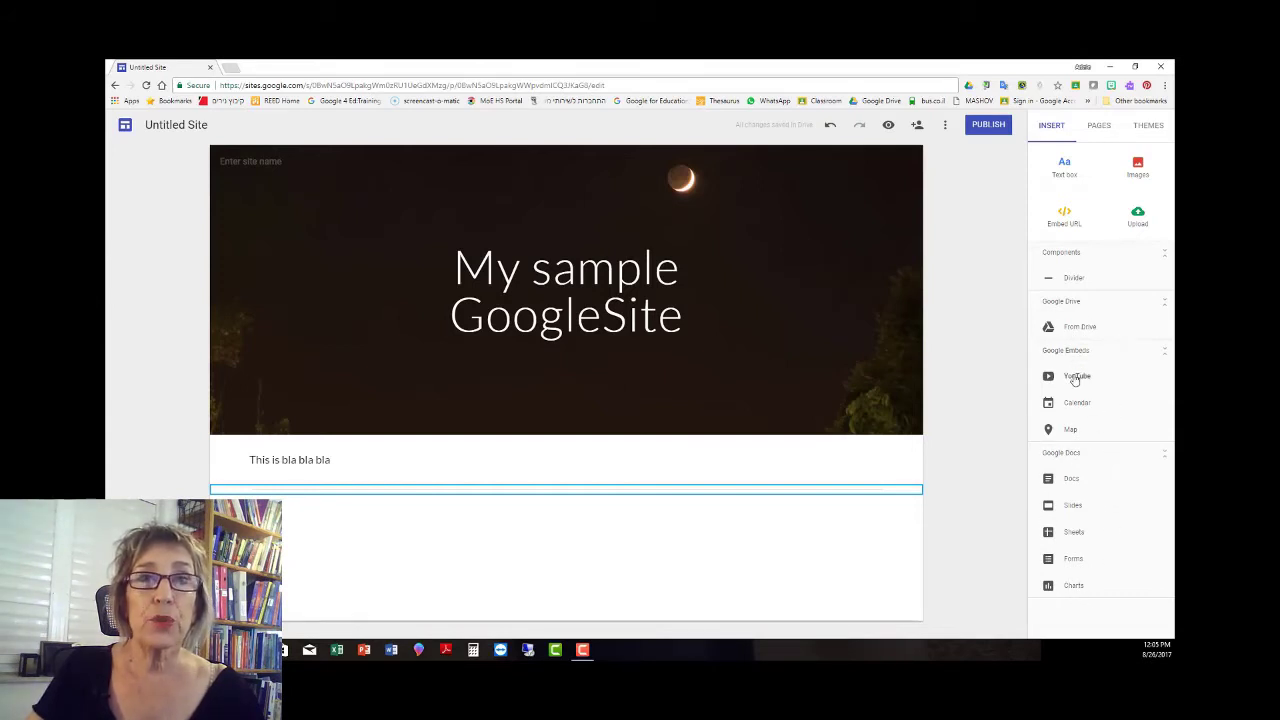
# Step: Search the video's watch URL, insert 'Teaching Idioms Using MoE Portal', and drag it right
pyautogui.click(1075, 377)
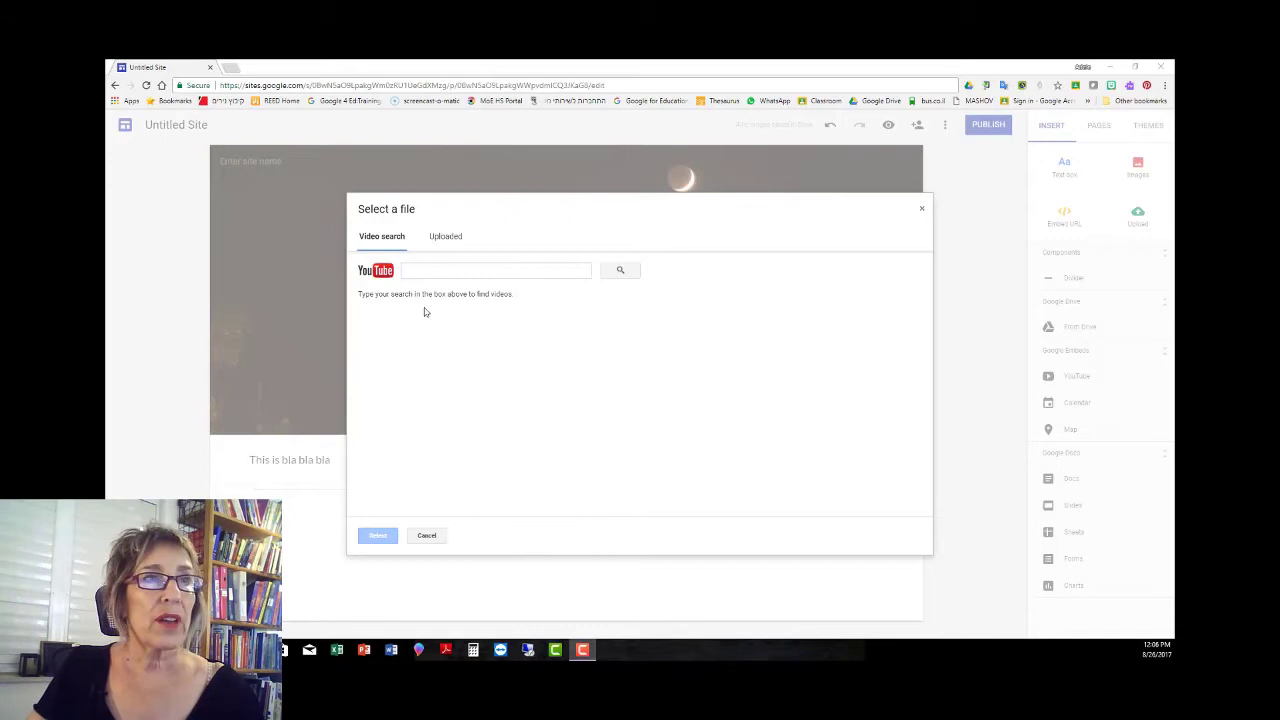
pyautogui.click(414, 270)
pyautogui.write('https://www.youtube.com/channel/UCAVqcluy14cYzjE7Jo0KlbA')
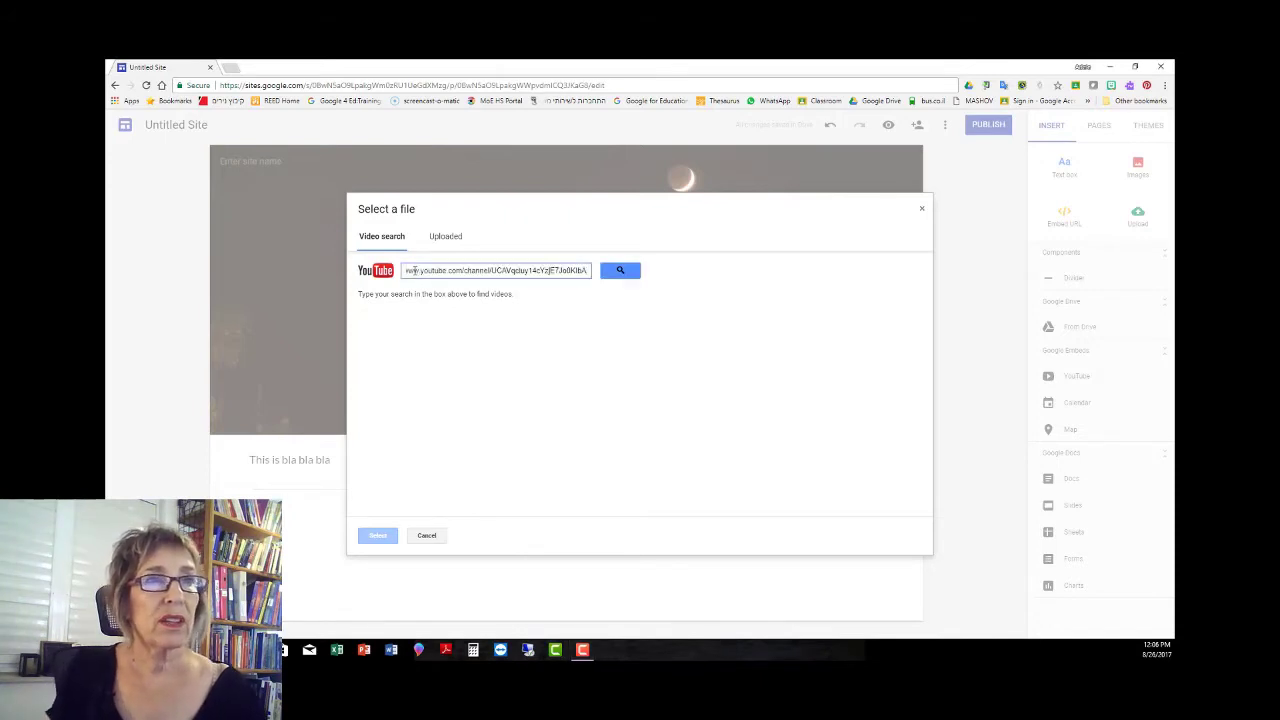
pyautogui.click(620, 271)
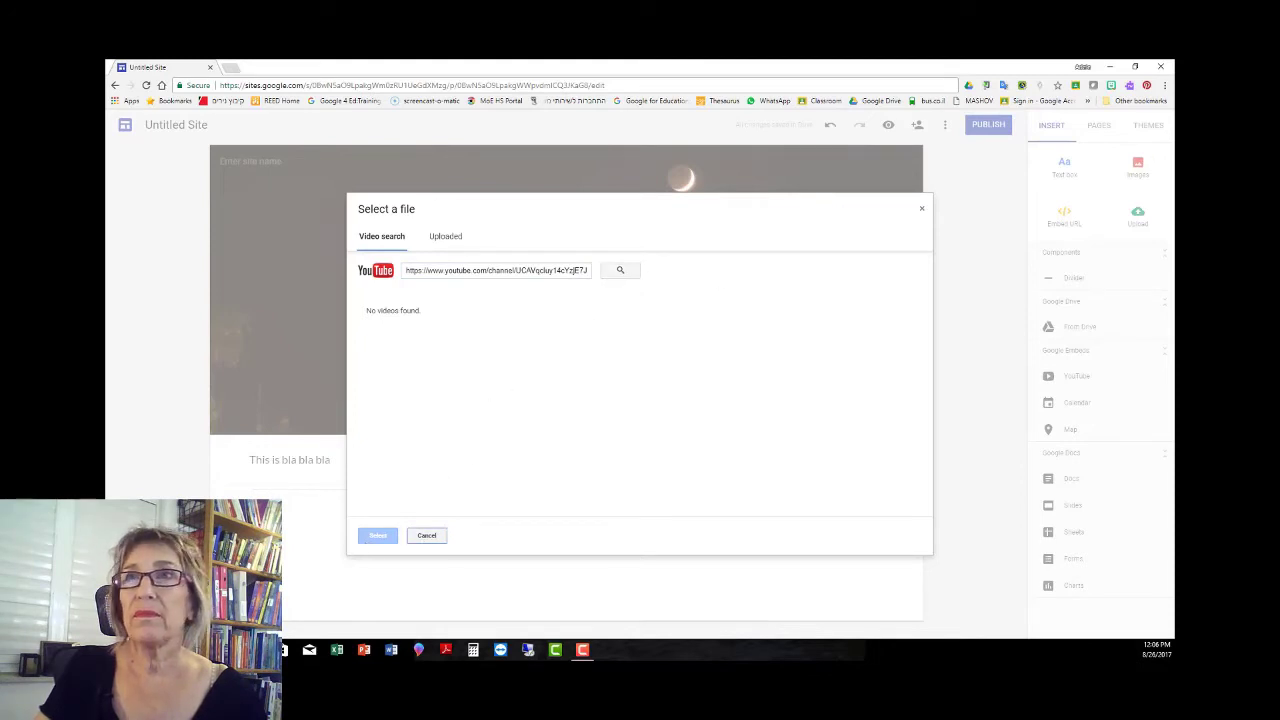
pyautogui.hotkey('ctrl', 'a')
pyautogui.write('https://www.youtube.com/watch?v=p3g1gZ23_bI')
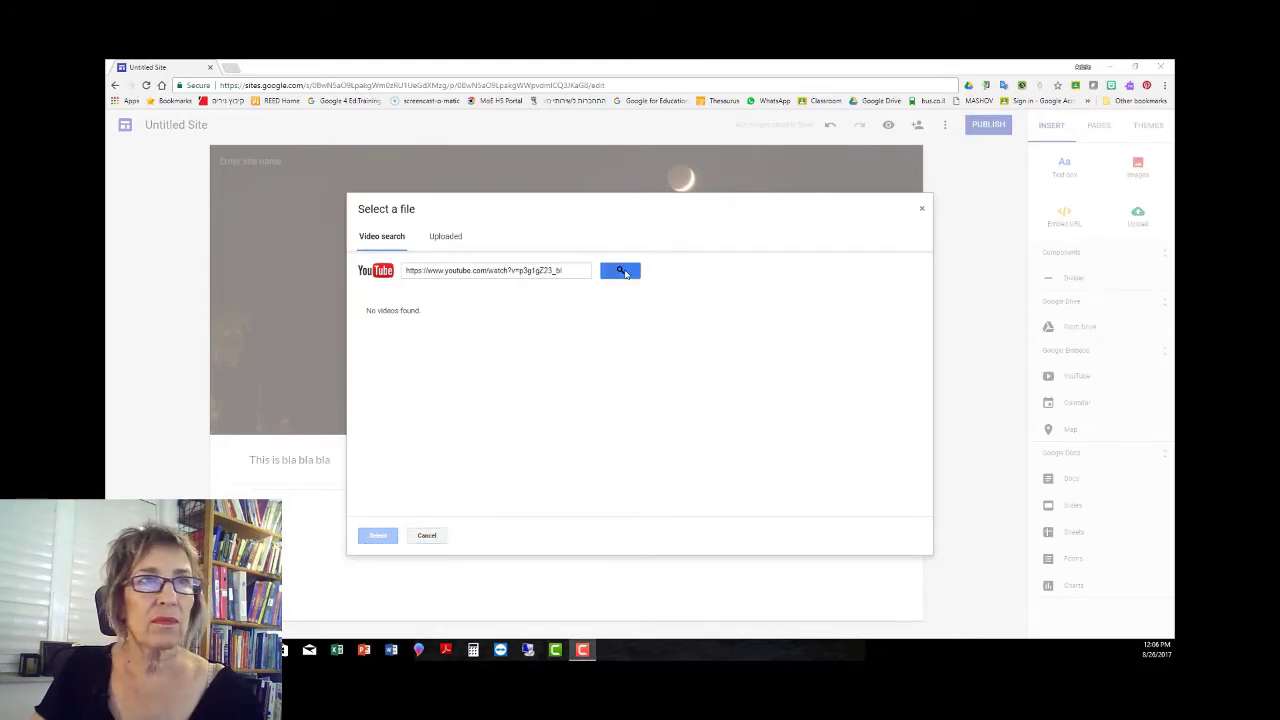
pyautogui.click(620, 271)
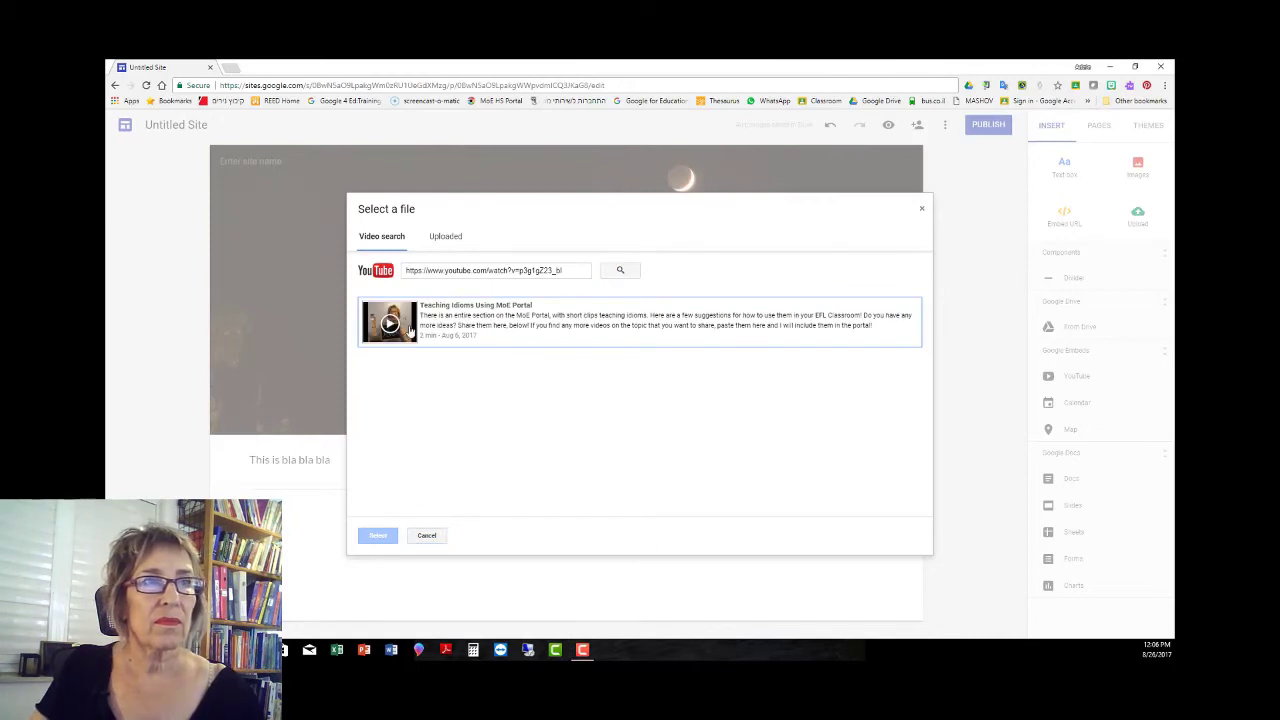
pyautogui.click(458, 337)
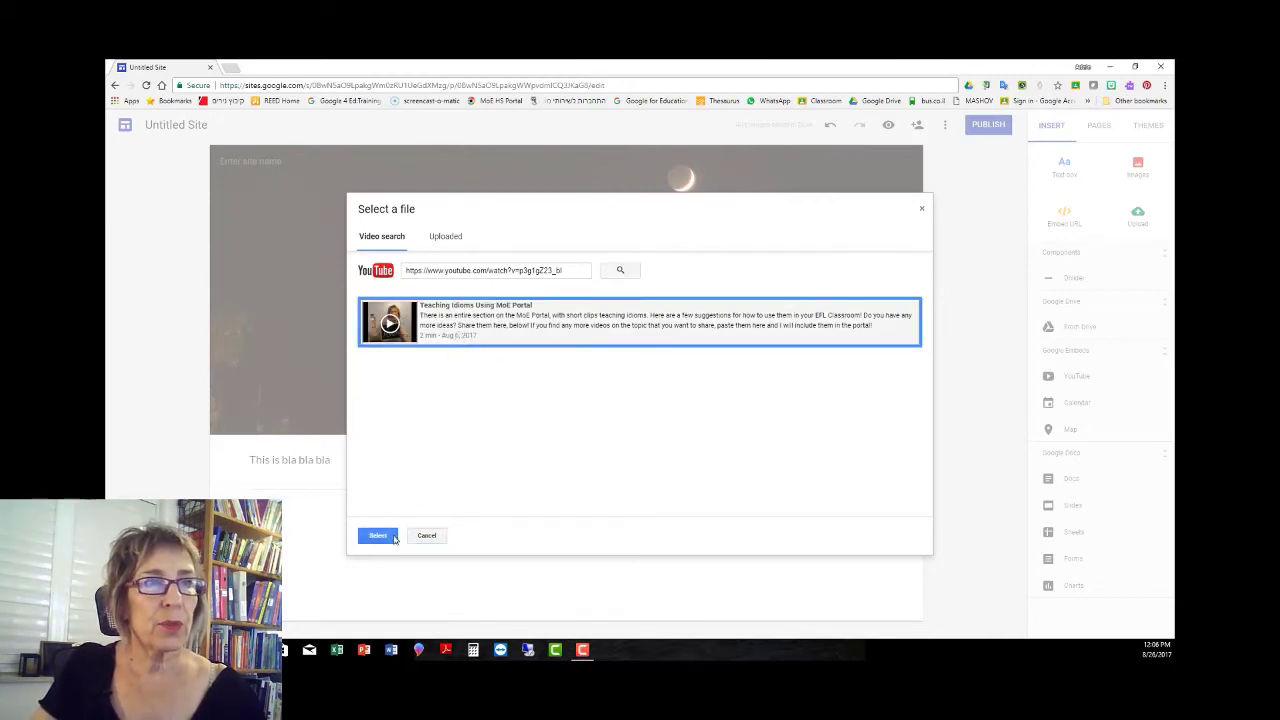
pyautogui.click(389, 540)
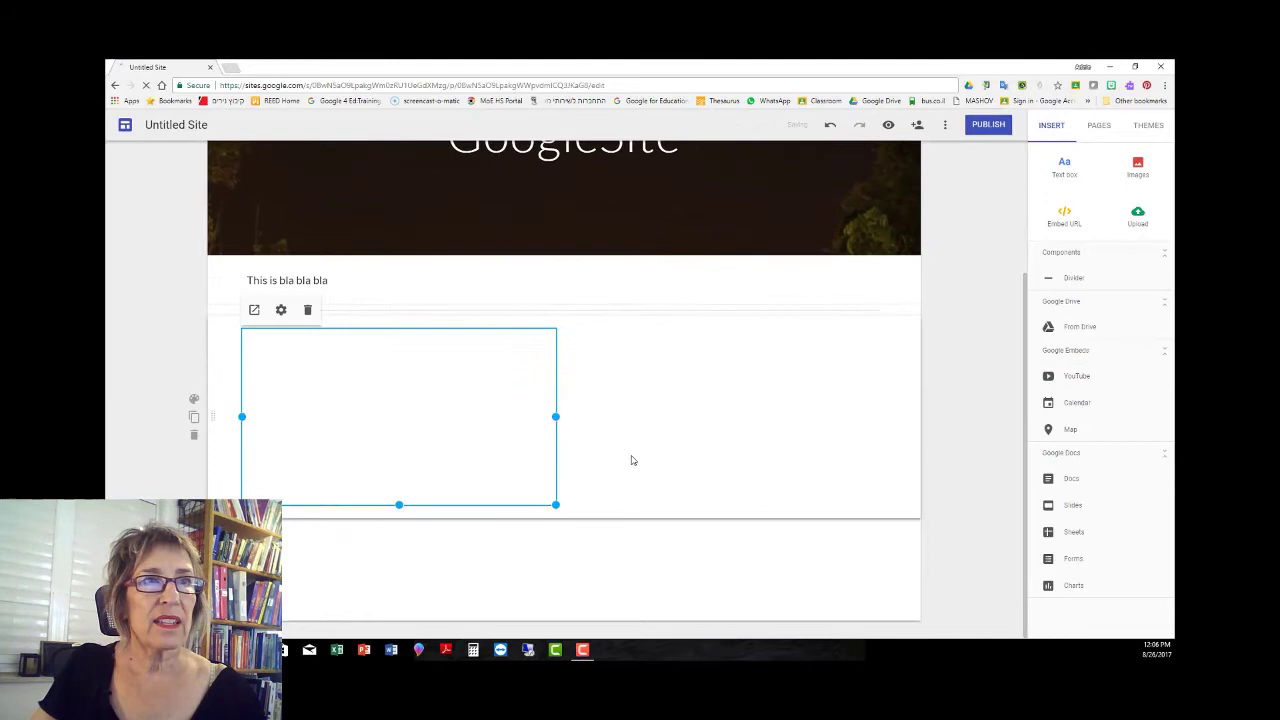
pyautogui.moveTo(397, 401); pyautogui.dragTo(714, 409)
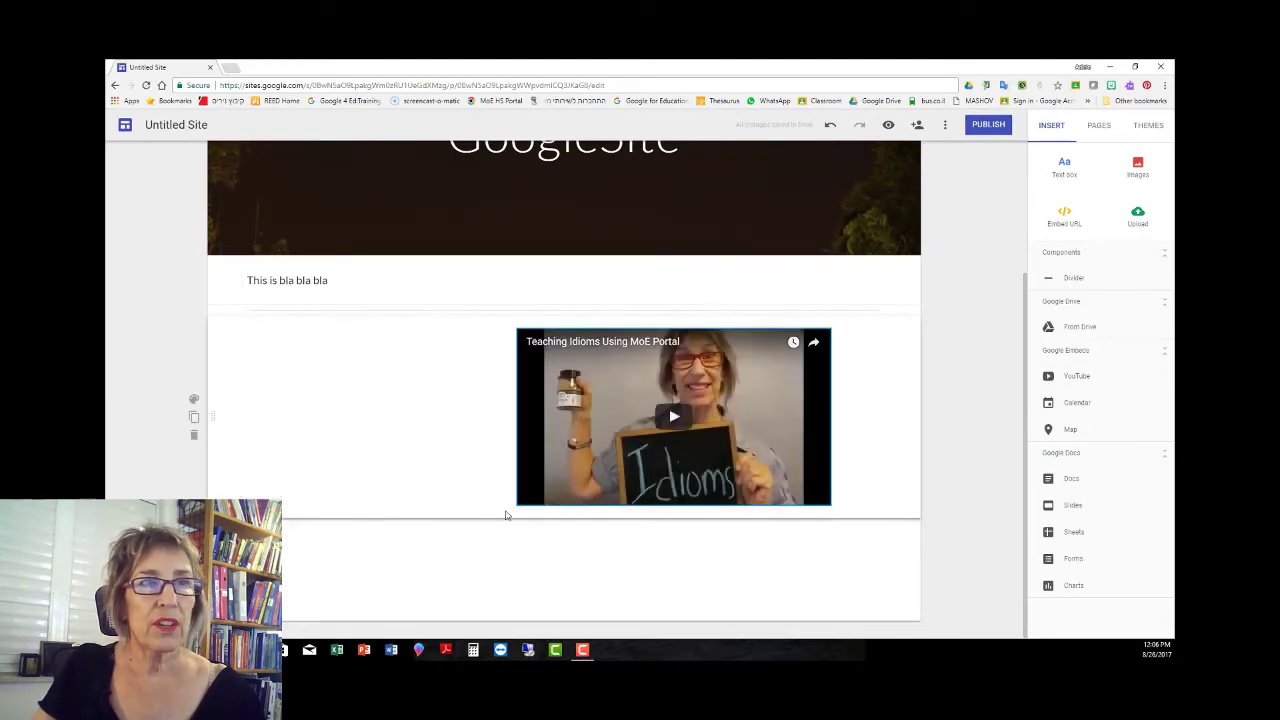
# Step: Resize the idioms video embed smaller and shift it into the section's left columns
pyautogui.click(517, 498)
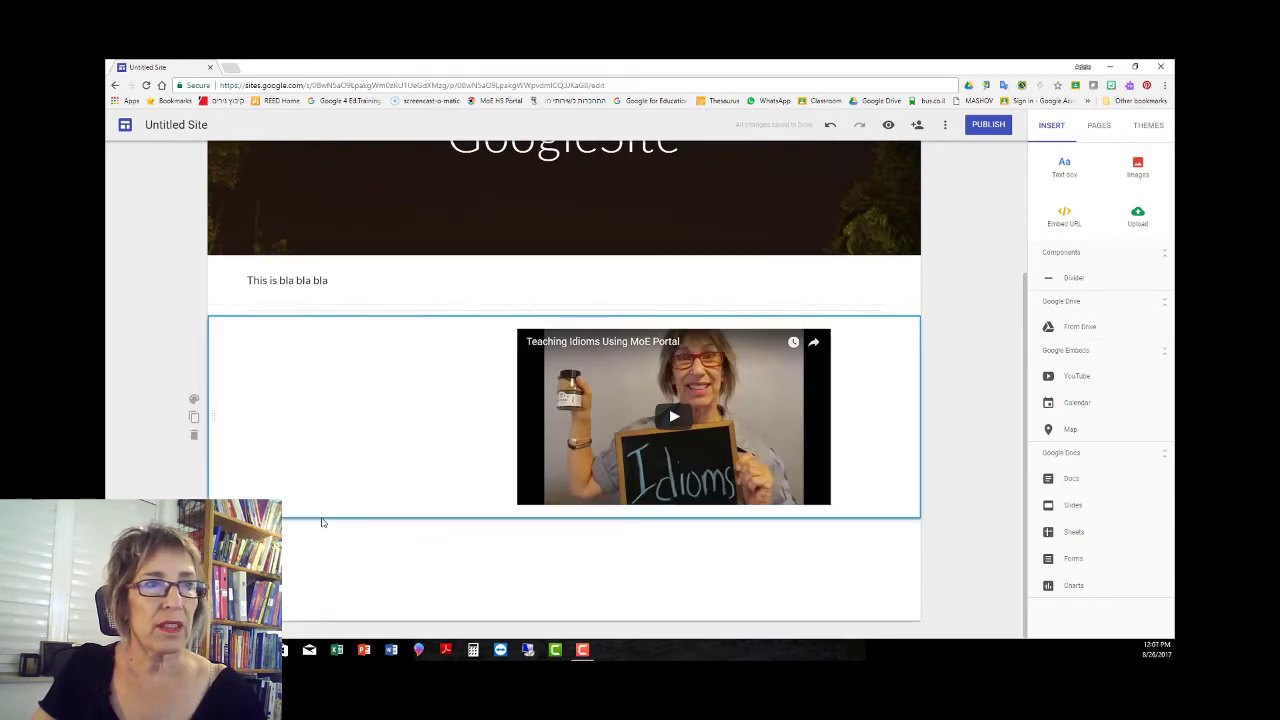
pyautogui.click(642, 398)
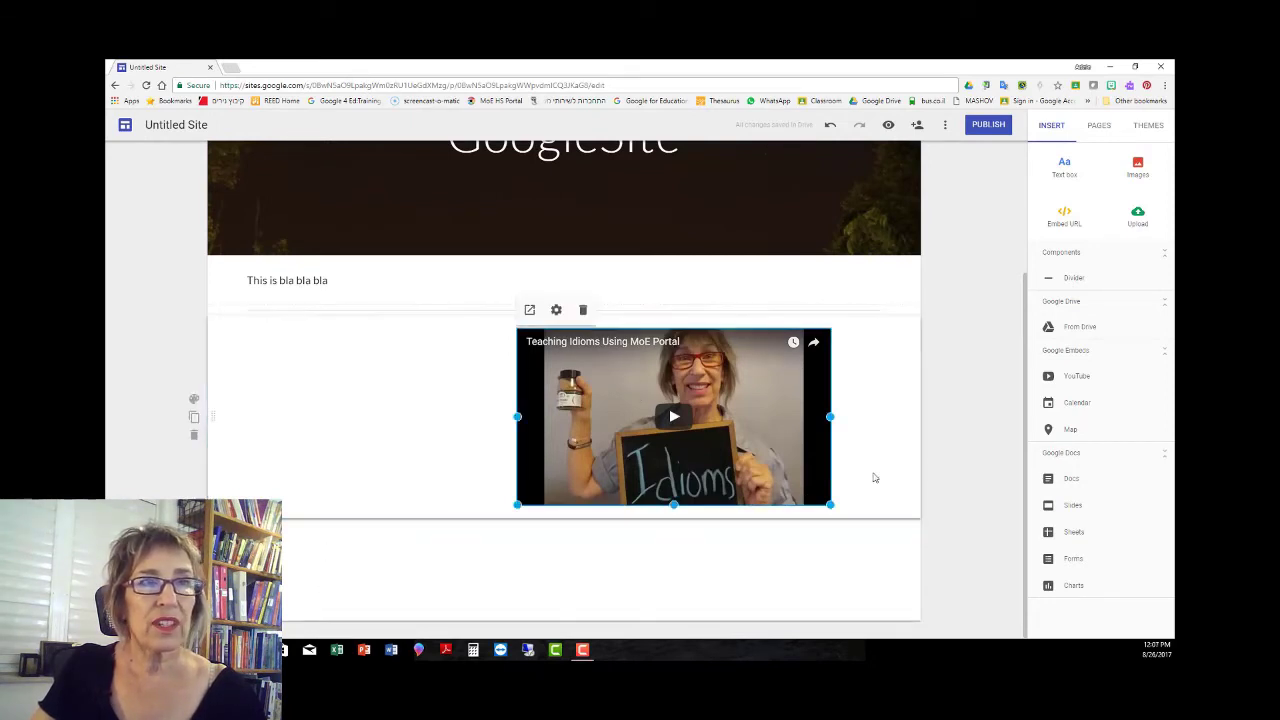
pyautogui.moveTo(826, 501); pyautogui.dragTo(714, 506)
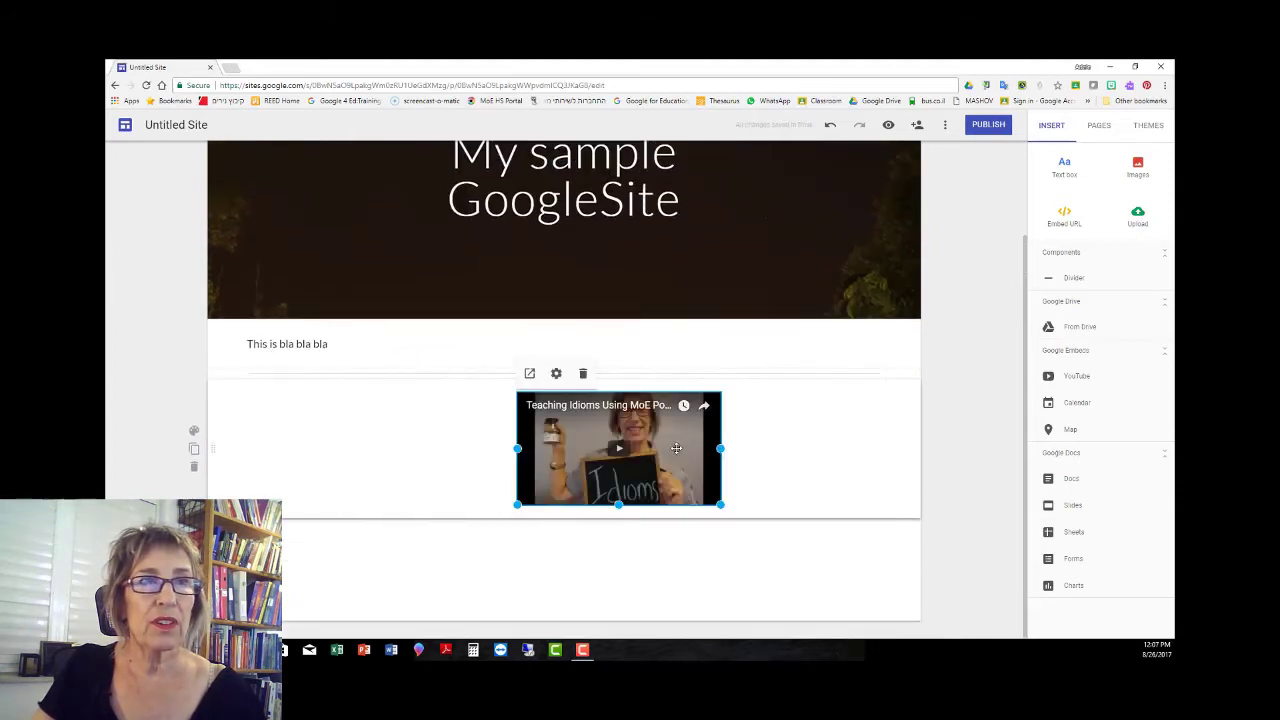
pyautogui.moveTo(620, 445); pyautogui.dragTo(463, 443)
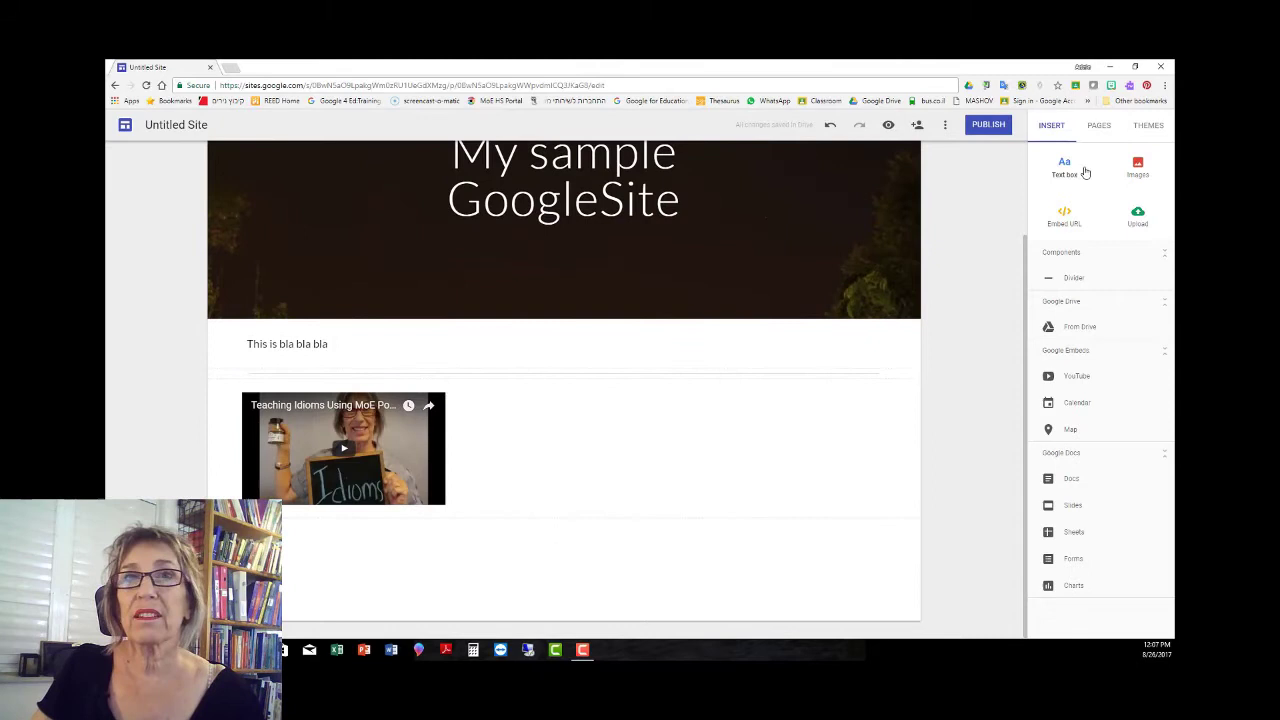
# Step: Insert the Sample Calendar agenda in its own section below the idioms video
pyautogui.click(1078, 404)
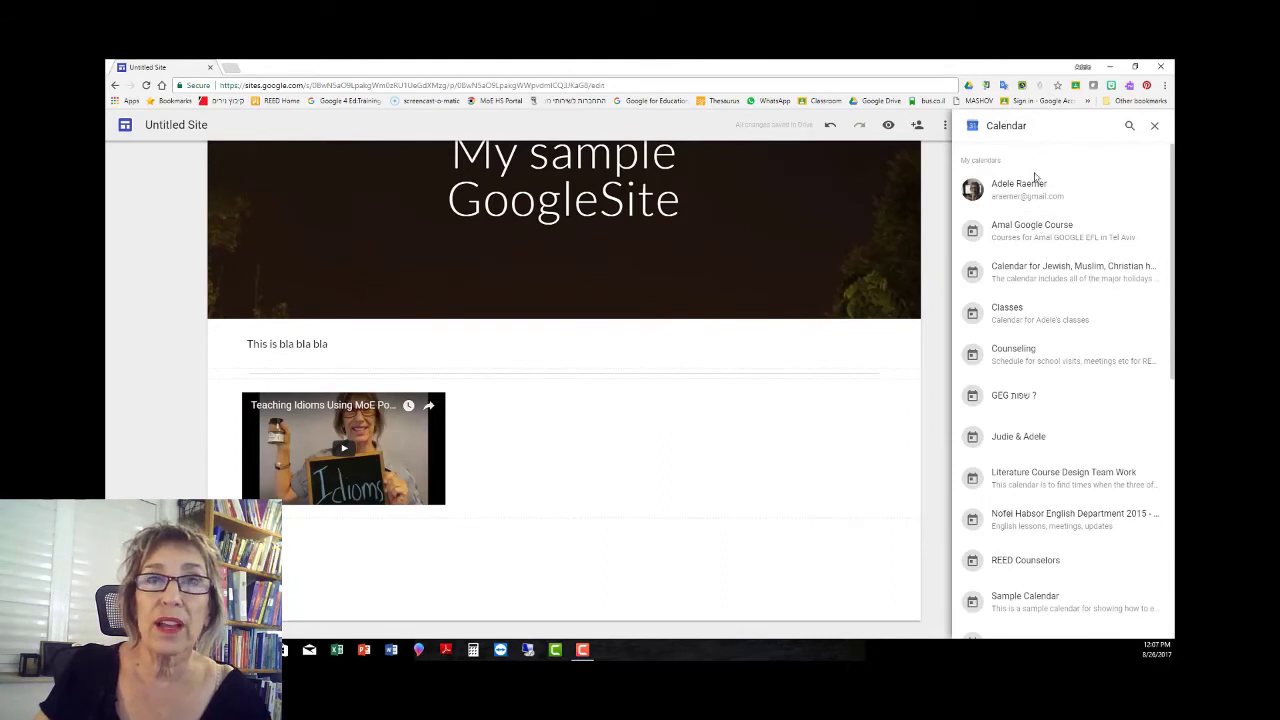
pyautogui.scroll(-2, 1054, 286)
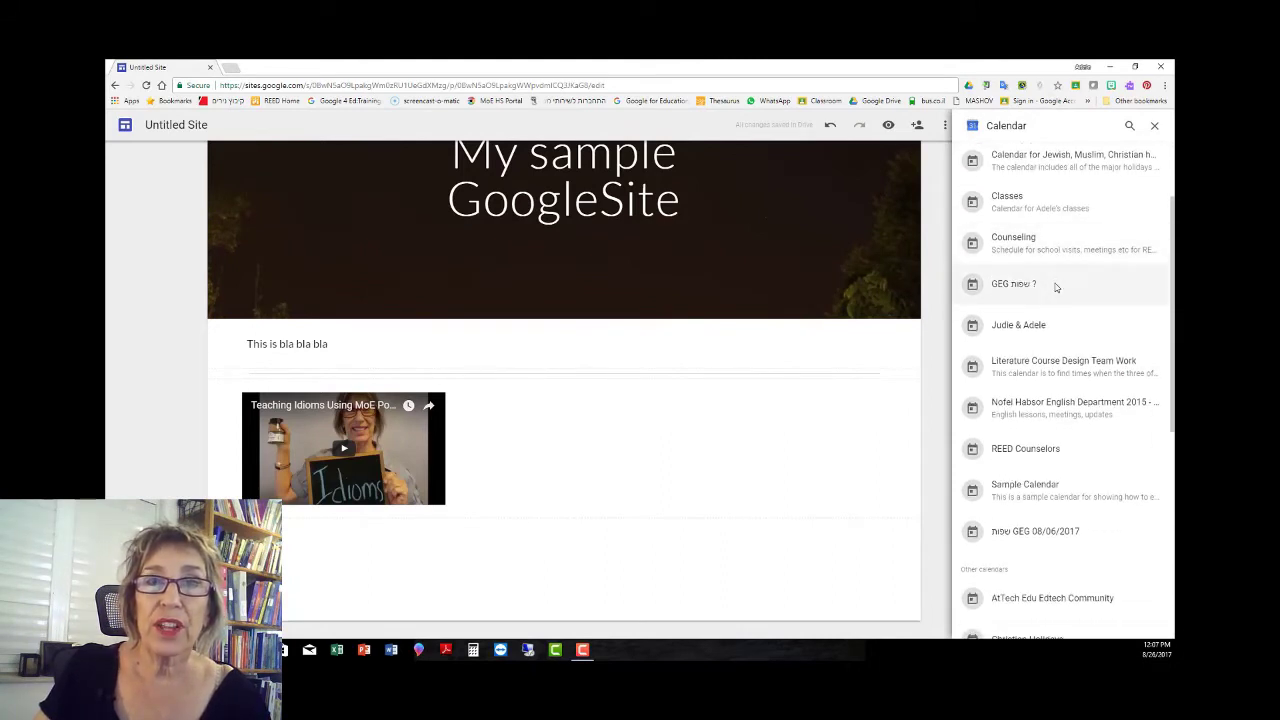
pyautogui.scroll(-1, 1055, 287)
pyautogui.click(1028, 430)
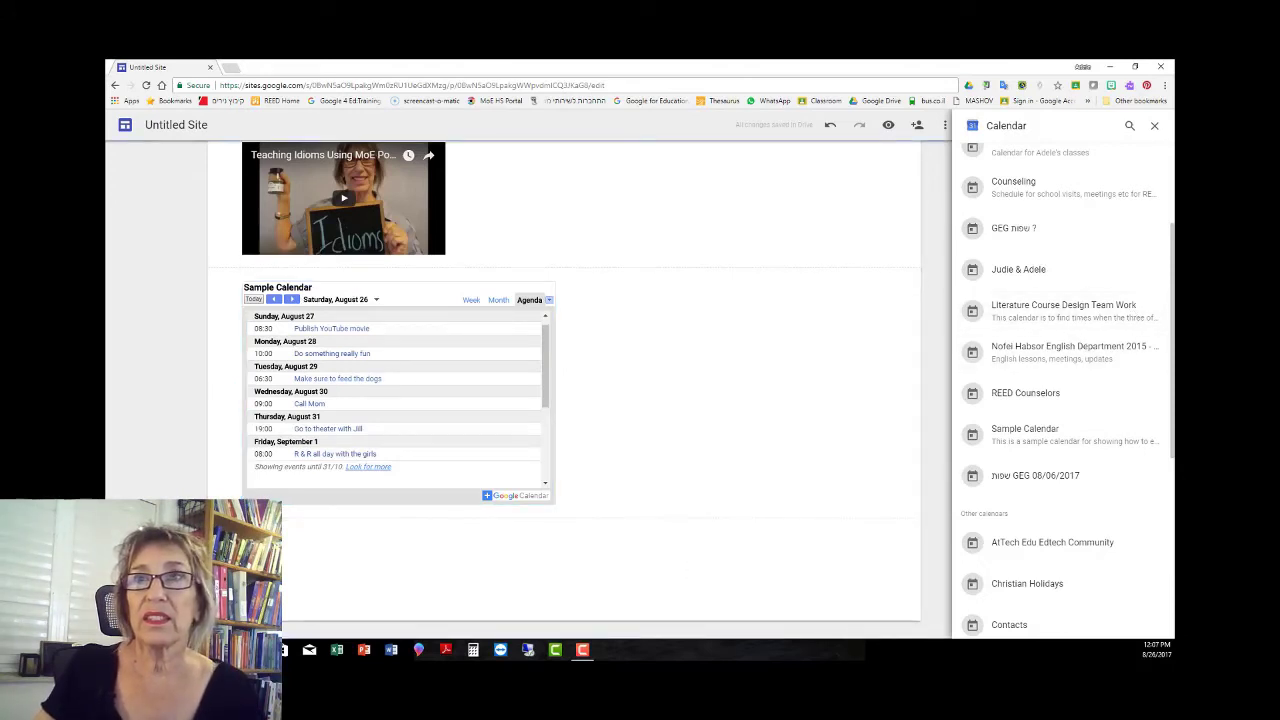
pyautogui.click(1154, 126)
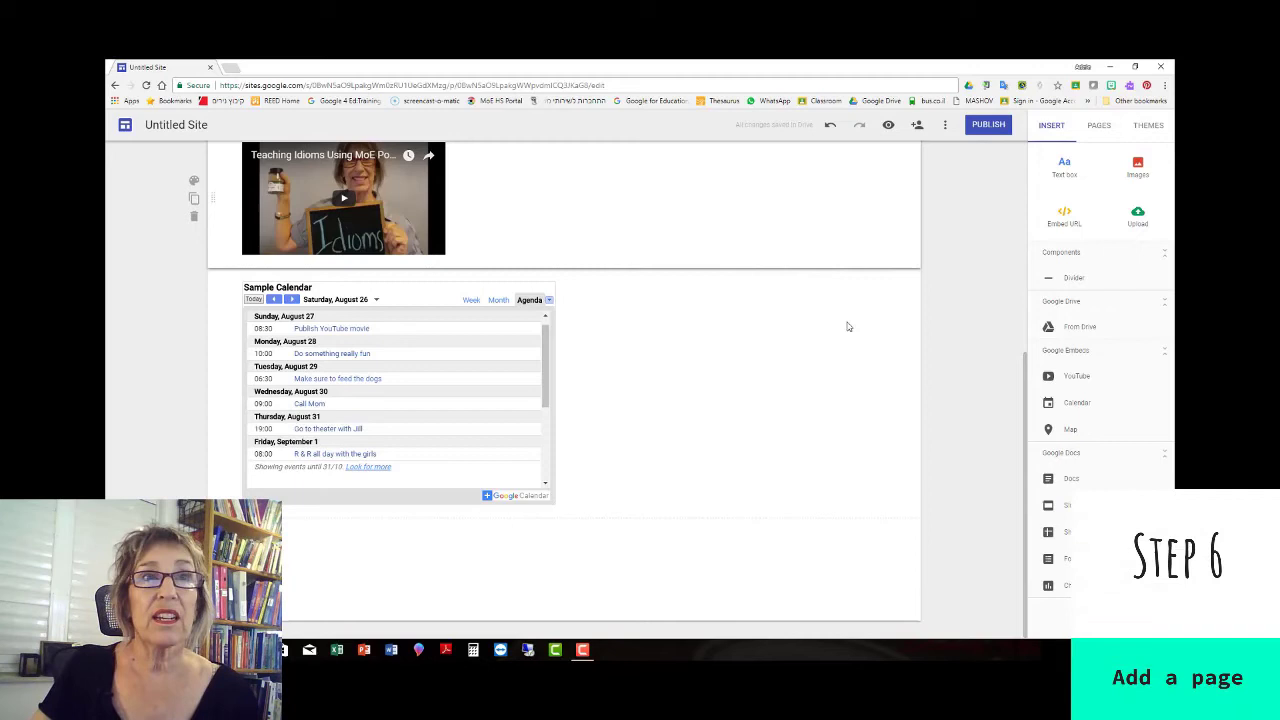
# Step: Create a new blank page named 'Page Two' under Home
pyautogui.scroll(4, 845, 322)
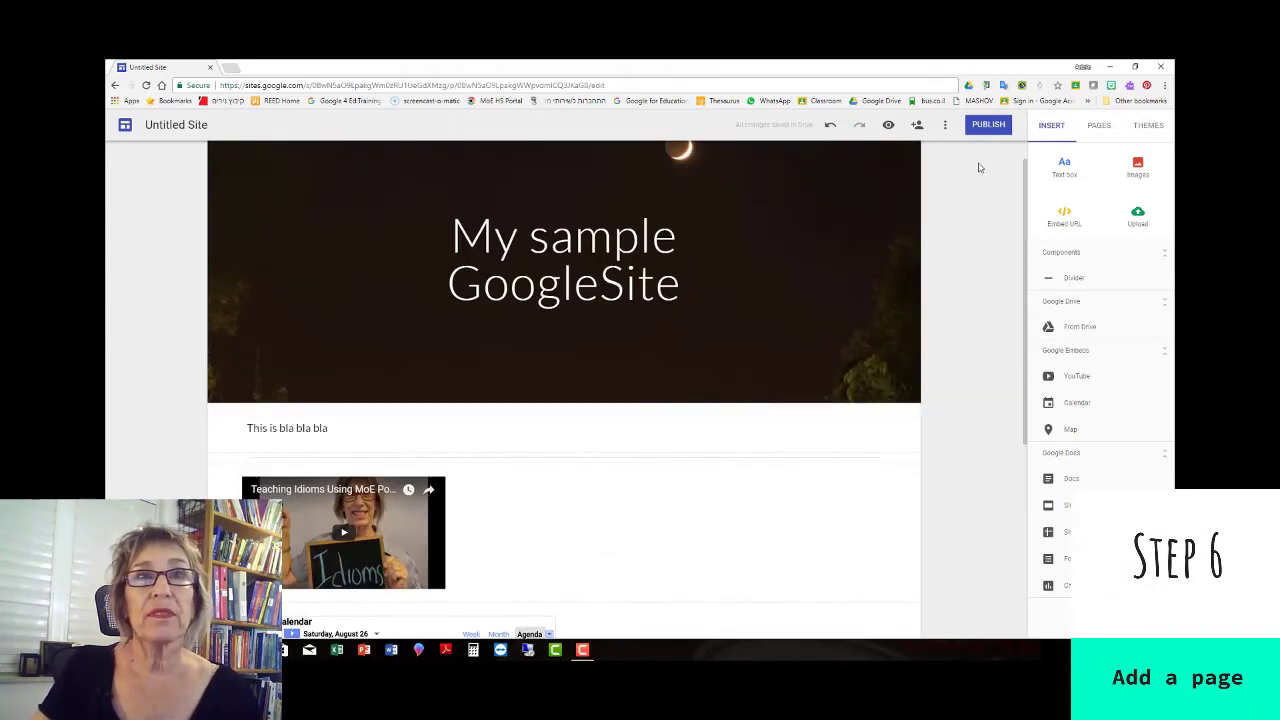
pyautogui.click(1100, 131)
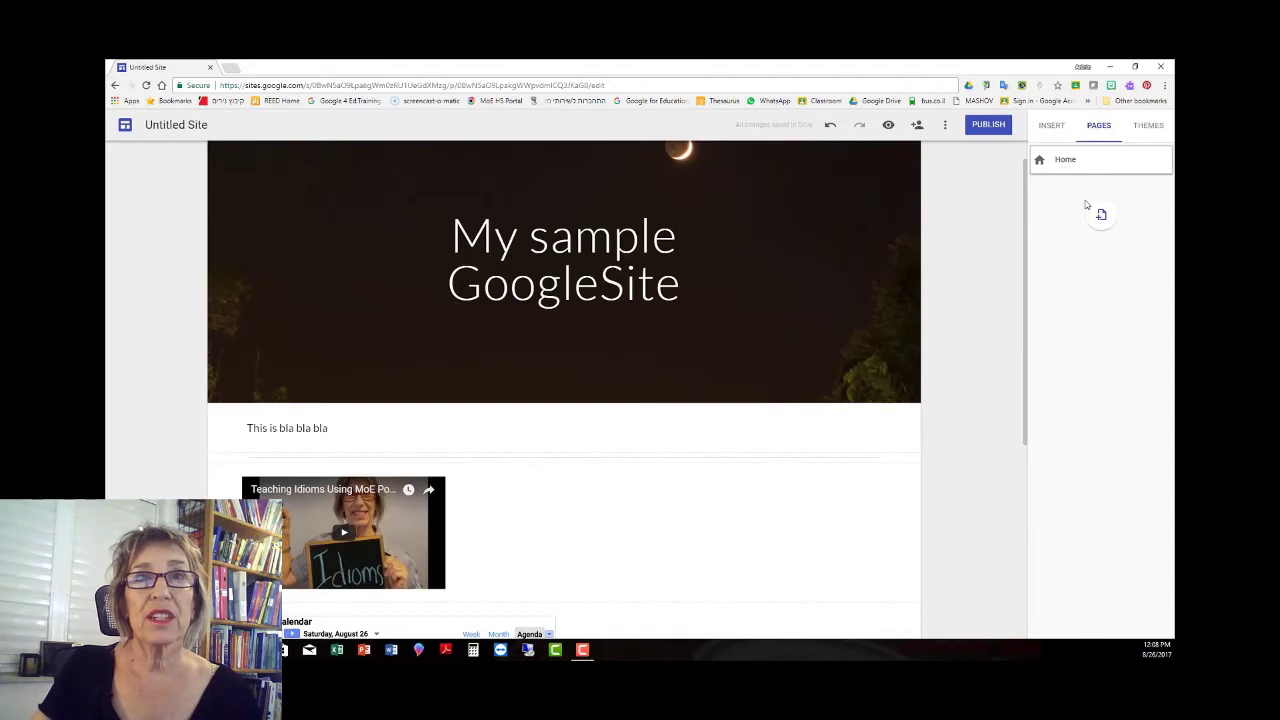
pyautogui.click(1101, 214)
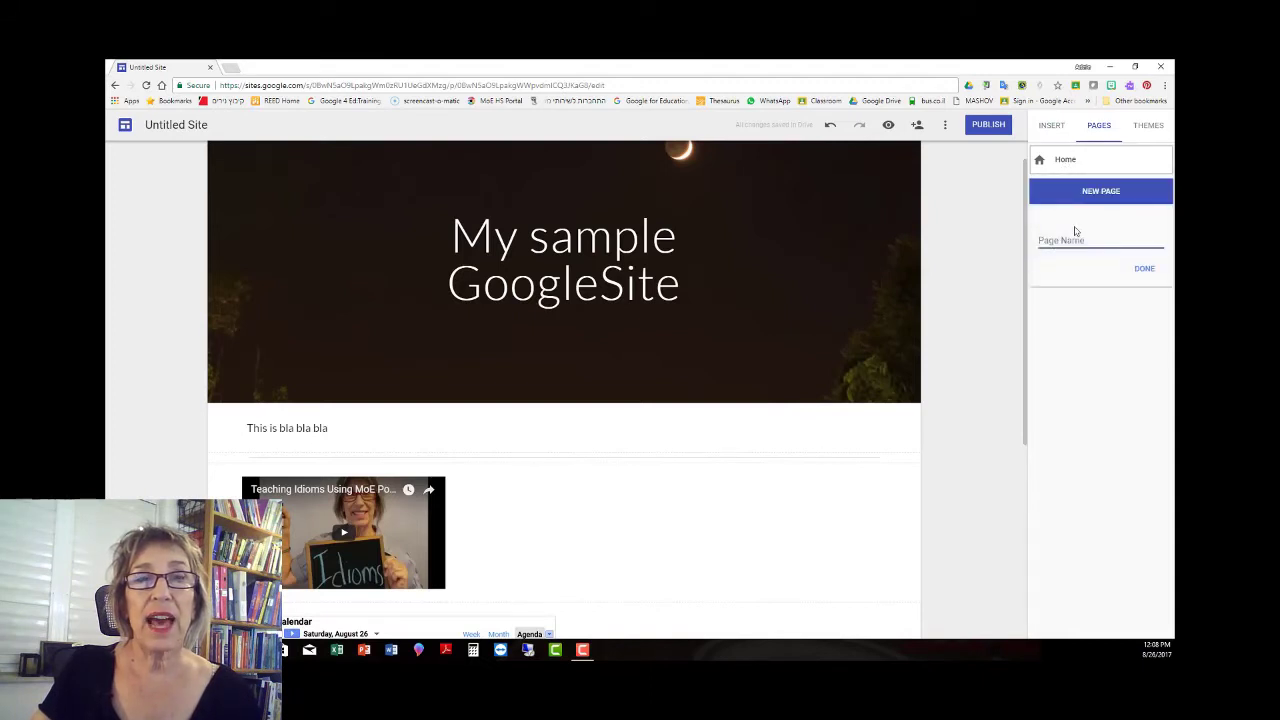
pyautogui.write('Page Two')
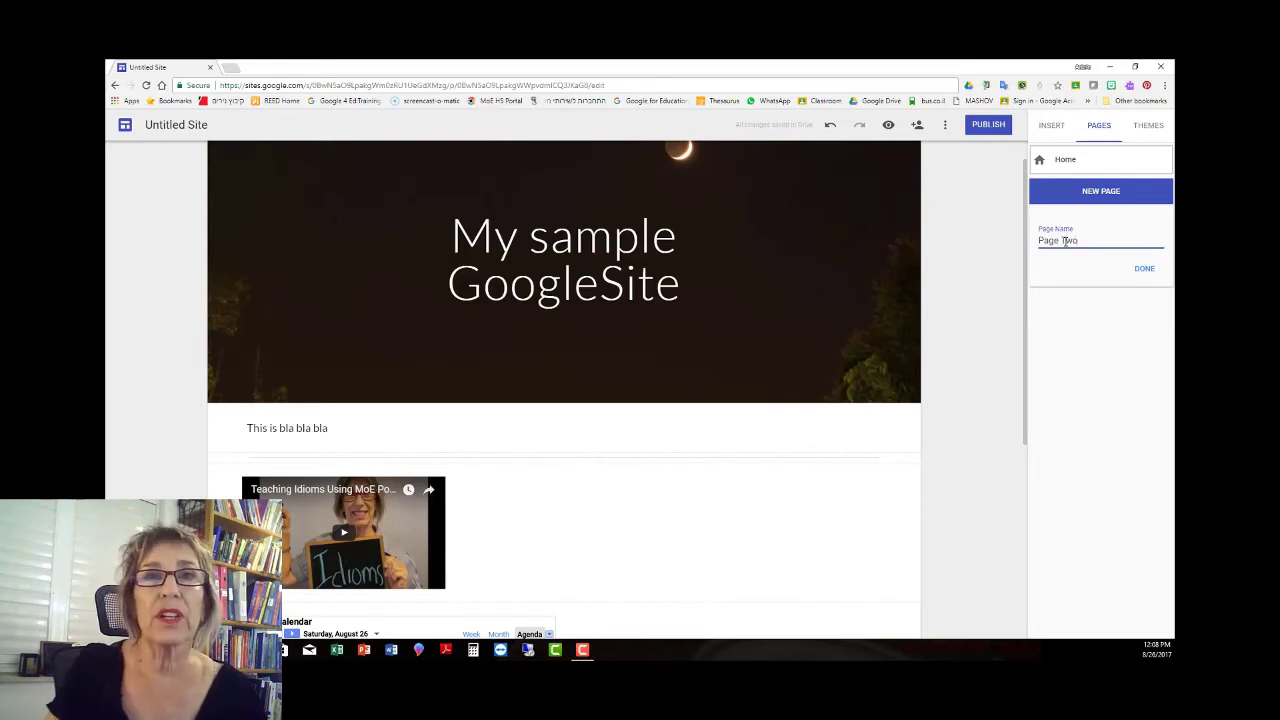
pyautogui.click(1143, 270)
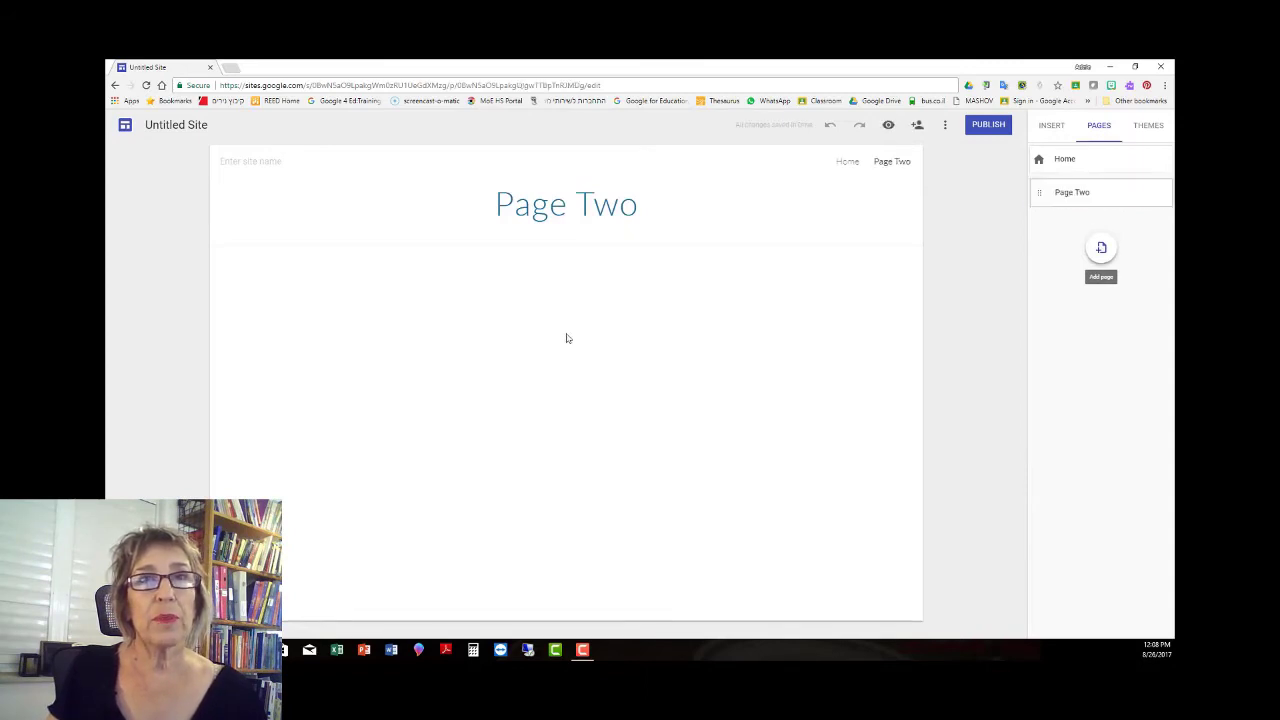
# Step: Try Banner and Large banner headers on Page Two, then settle on Title only
pyautogui.click(1048, 130)
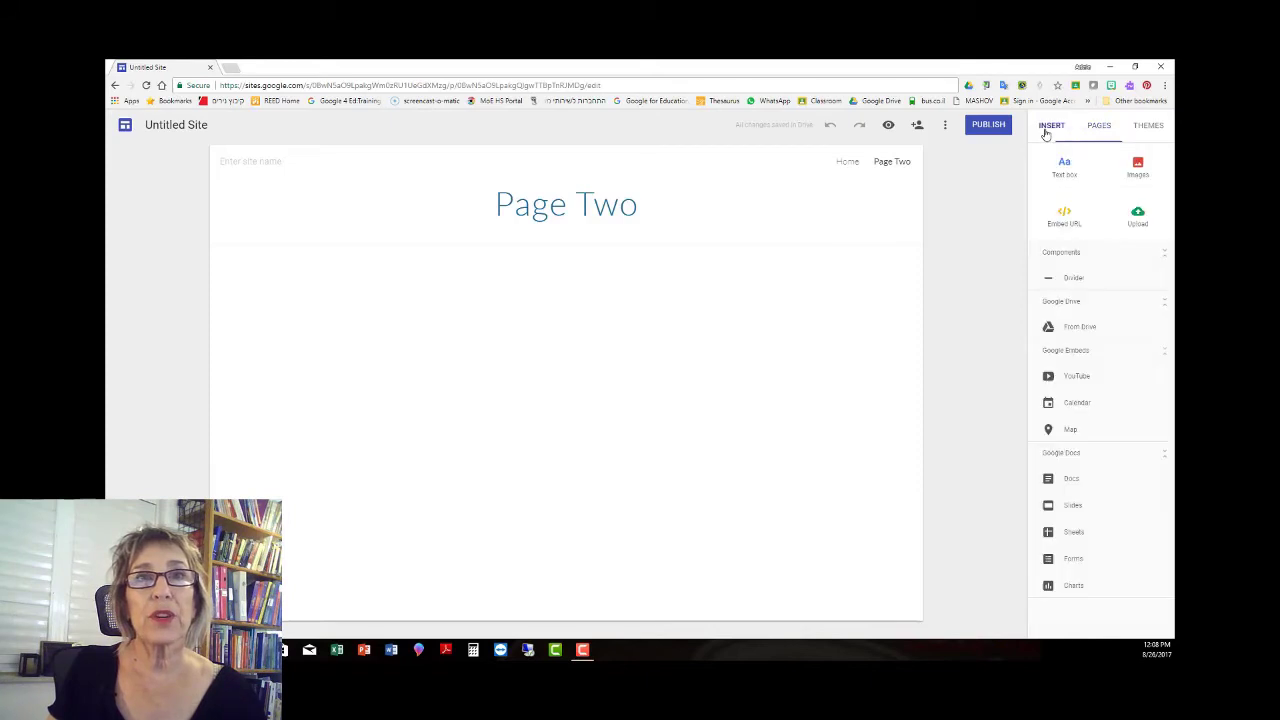
pyautogui.click(268, 228)
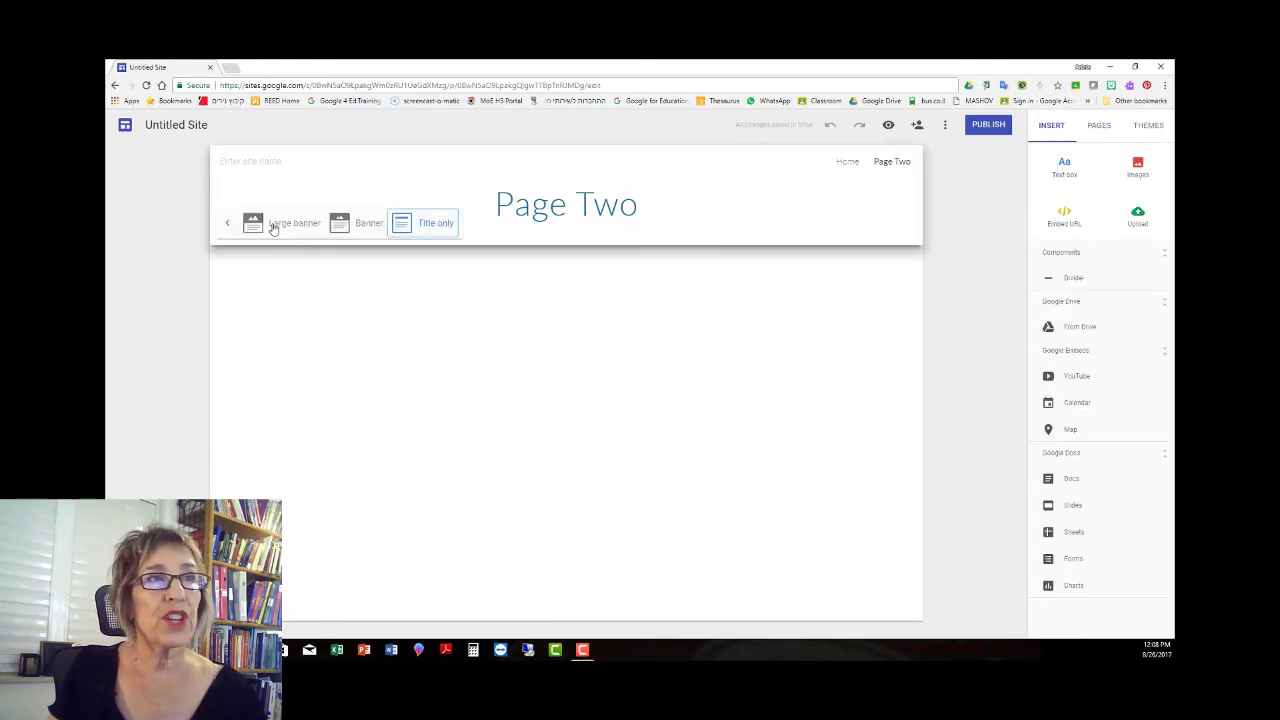
pyautogui.click(366, 225)
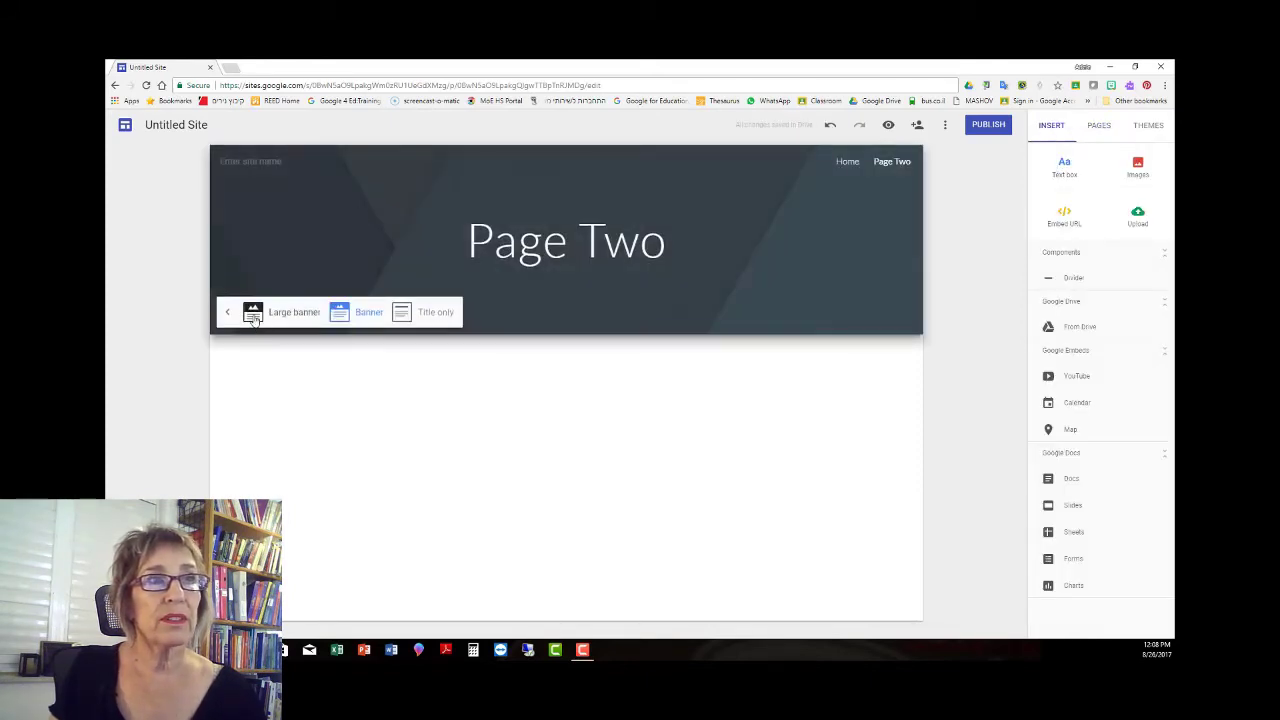
pyautogui.click(255, 311)
pyautogui.click(432, 412)
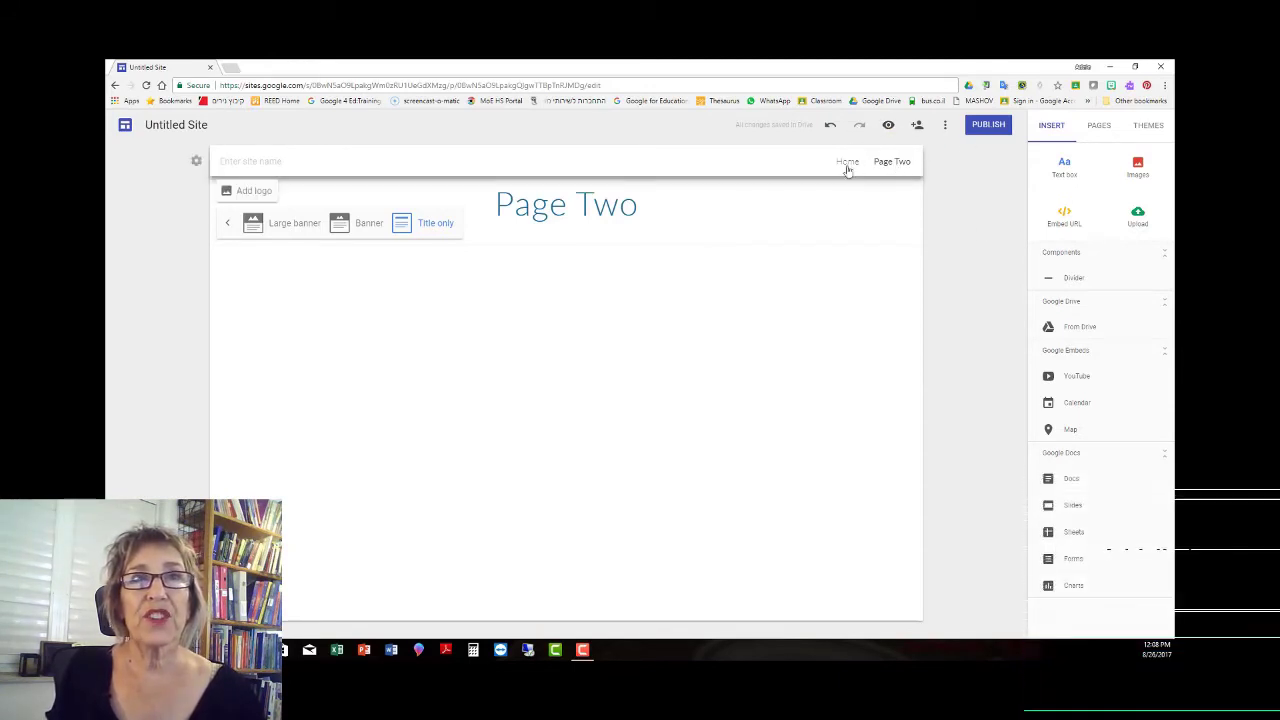
# Step: Set site navigation to Side mode and check the hamburger menu's page links
pyautogui.click(197, 164)
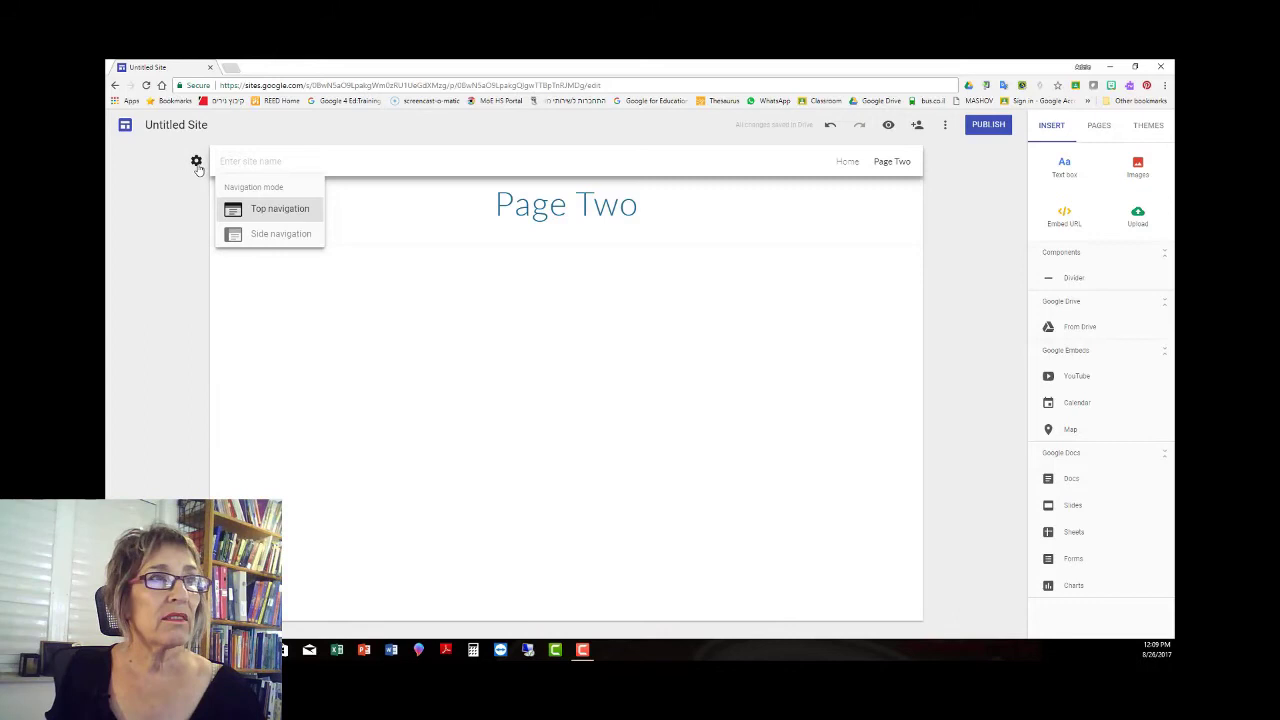
pyautogui.click(243, 244)
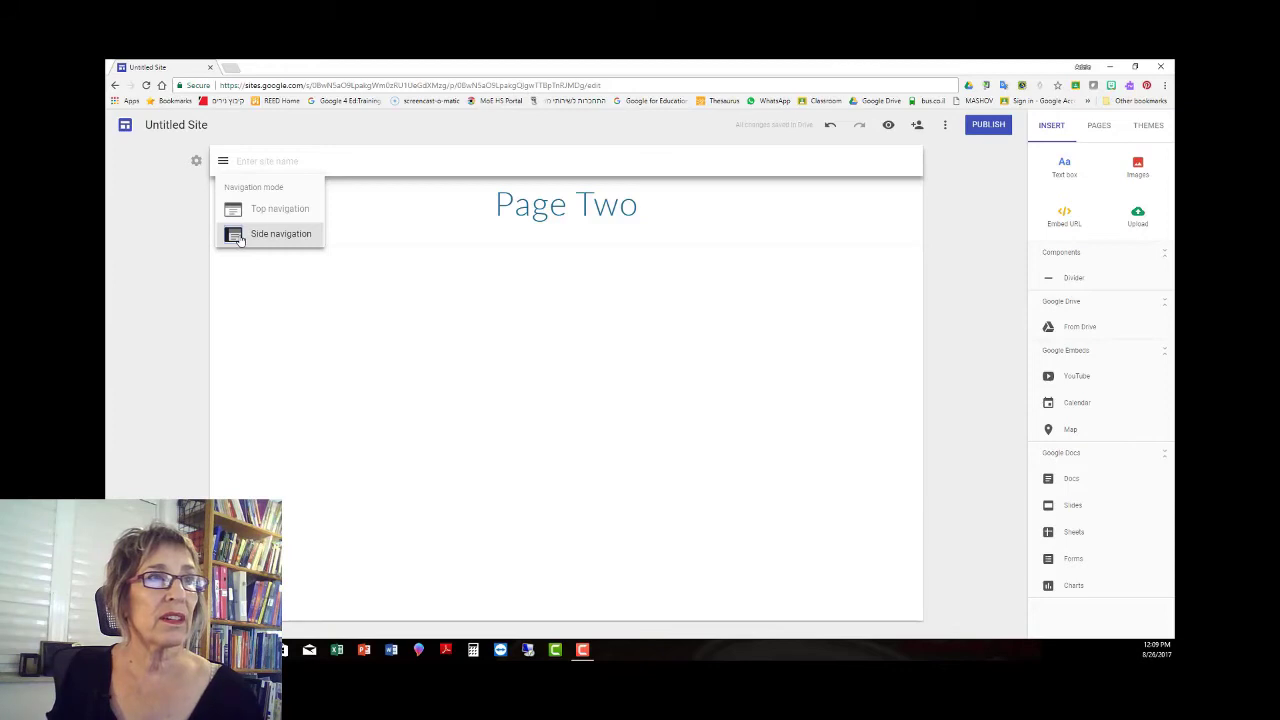
pyautogui.click(116, 208)
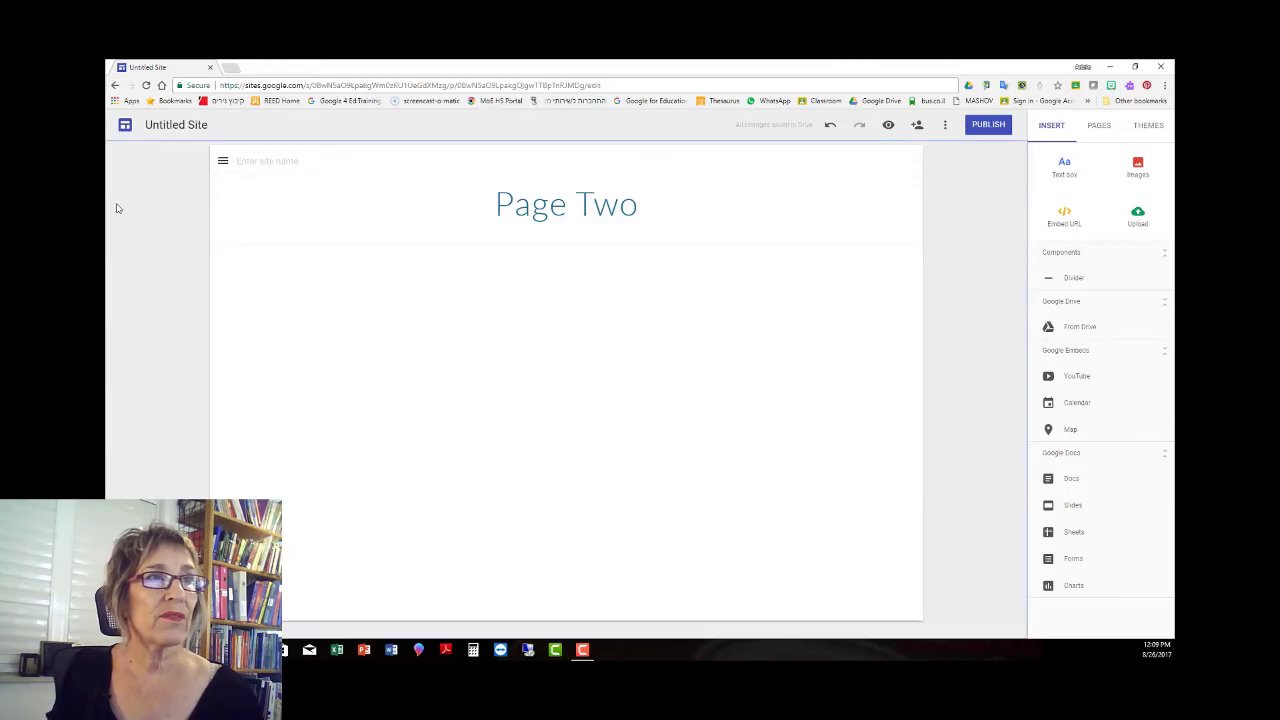
pyautogui.click(235, 161)
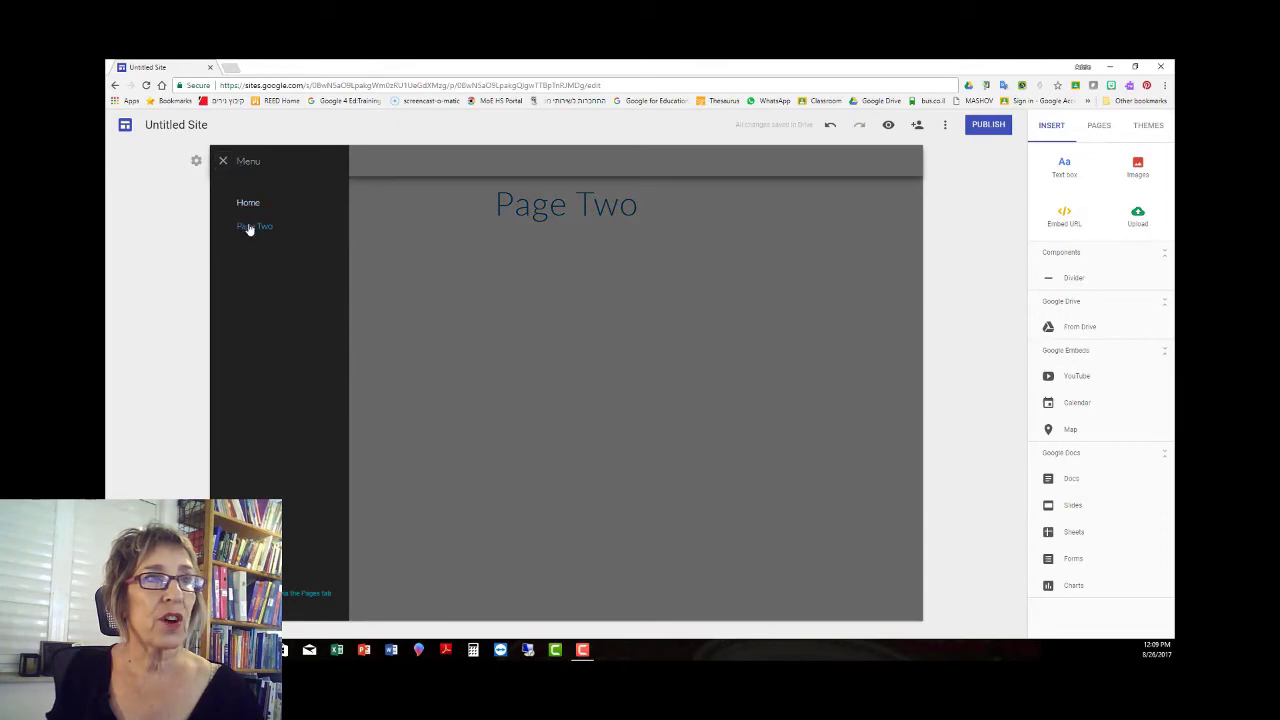
pyautogui.click(224, 161)
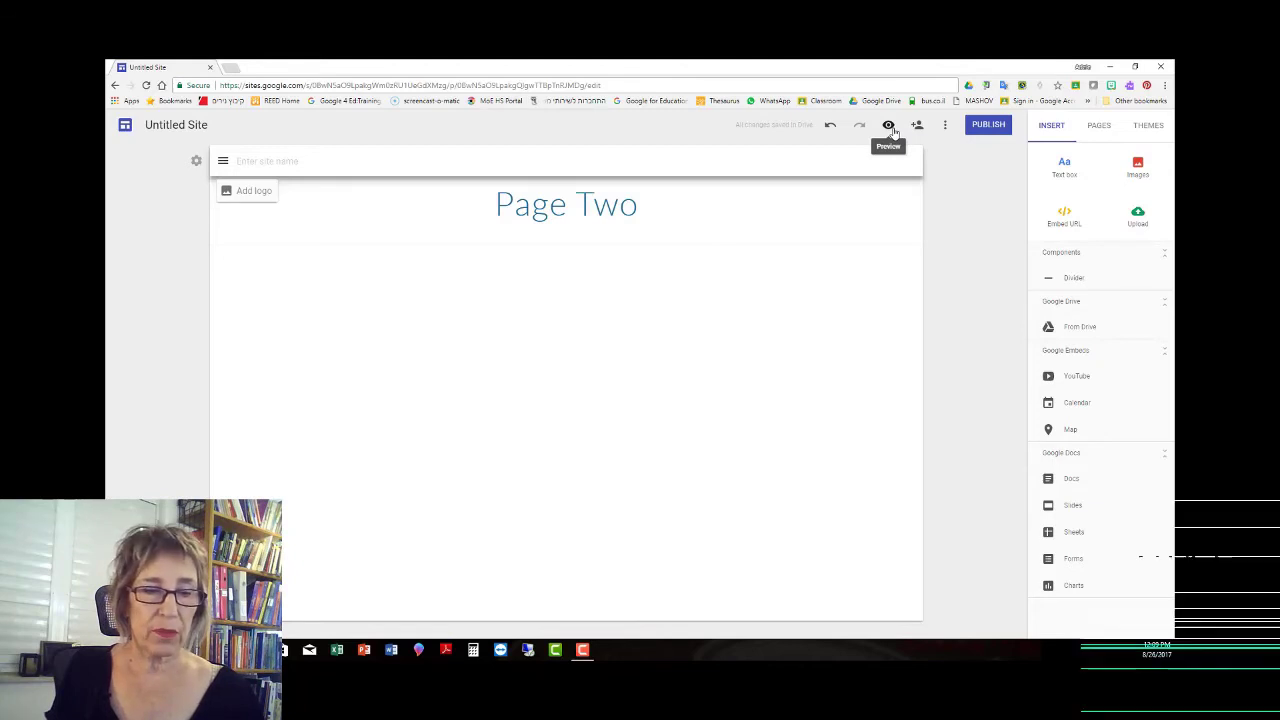
# Step: Preview the site at desktop size, browsing the Home and Page Two pages
pyautogui.click(889, 126)
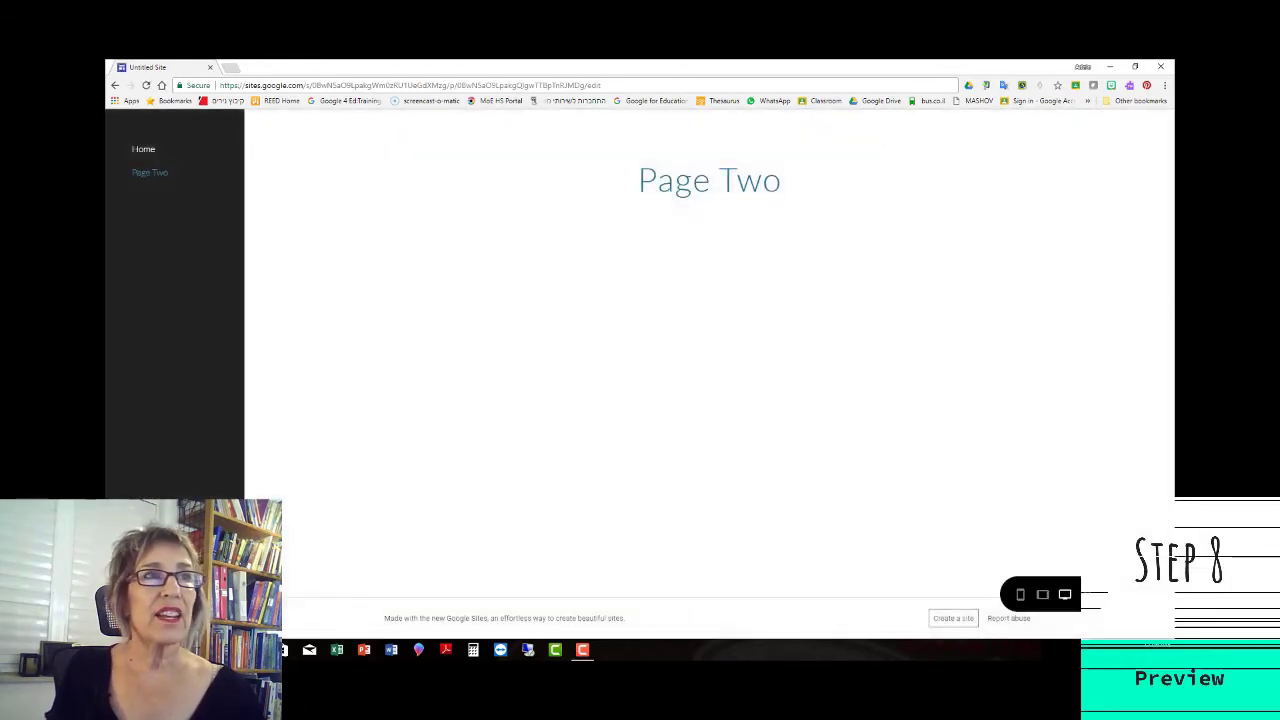
pyautogui.click(148, 152)
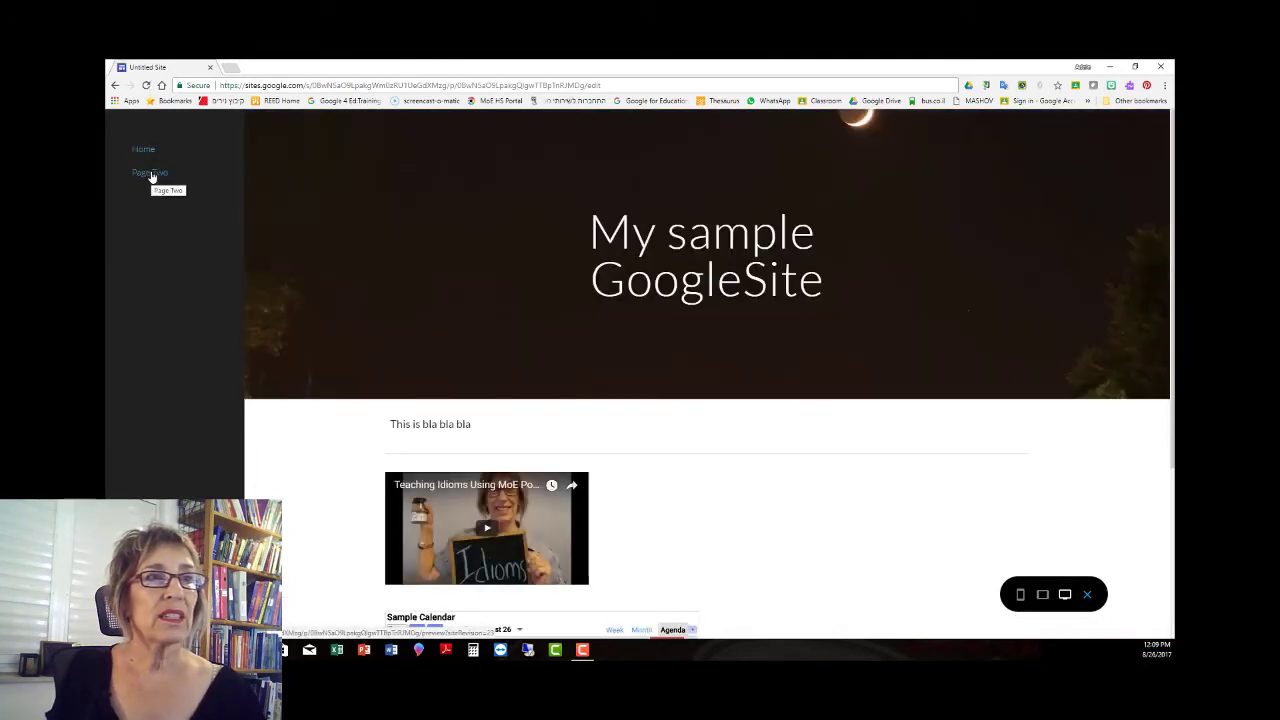
pyautogui.scroll(-3, 392, 380)
pyautogui.scroll(3, 392, 380)
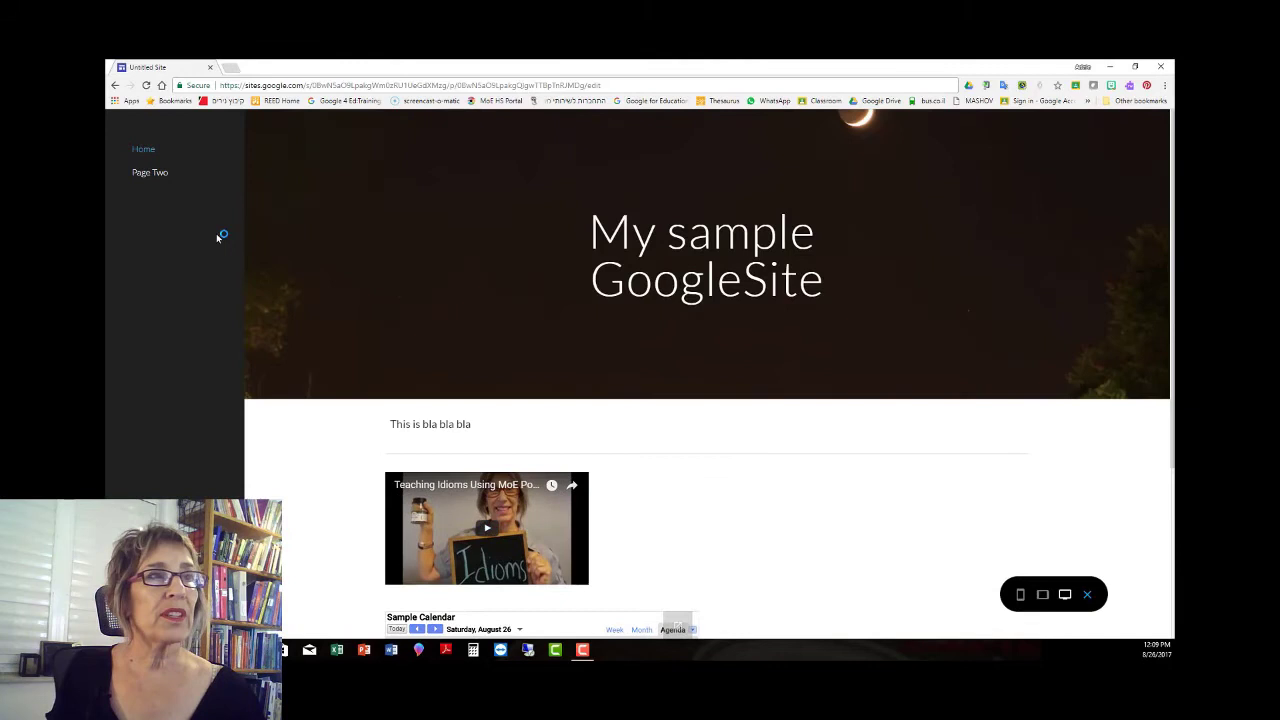
pyautogui.click(145, 174)
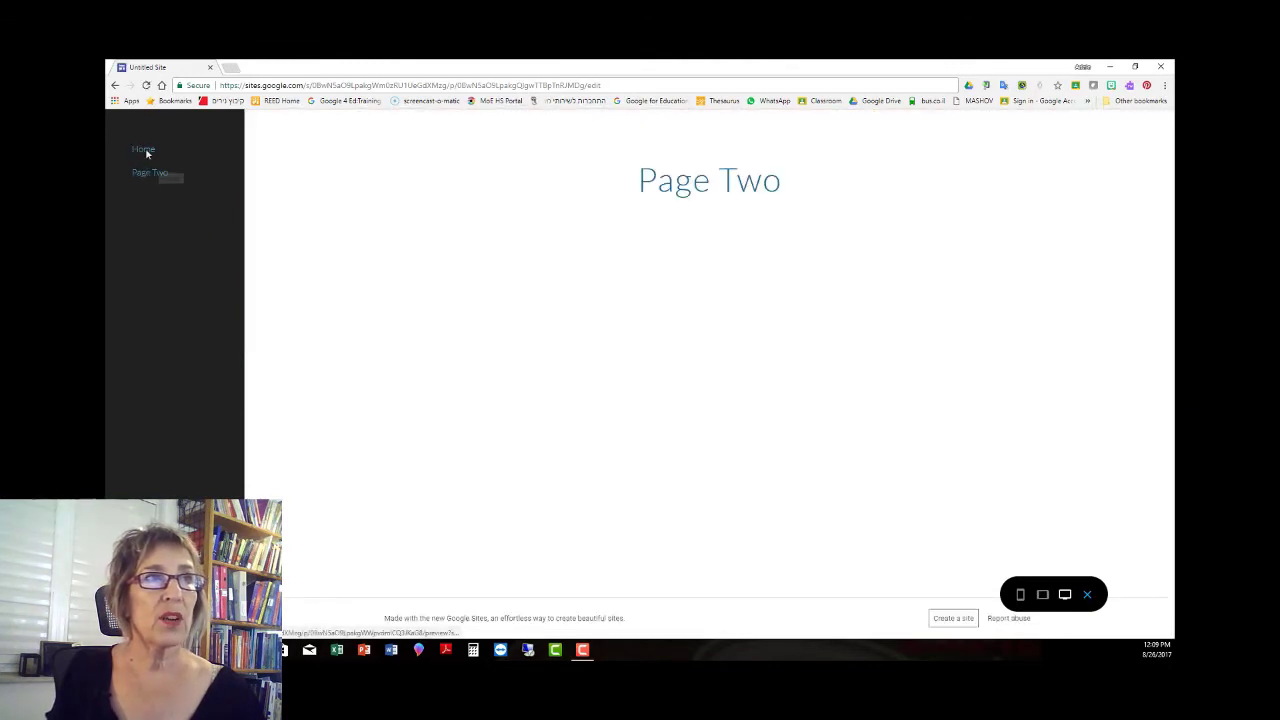
pyautogui.click(143, 149)
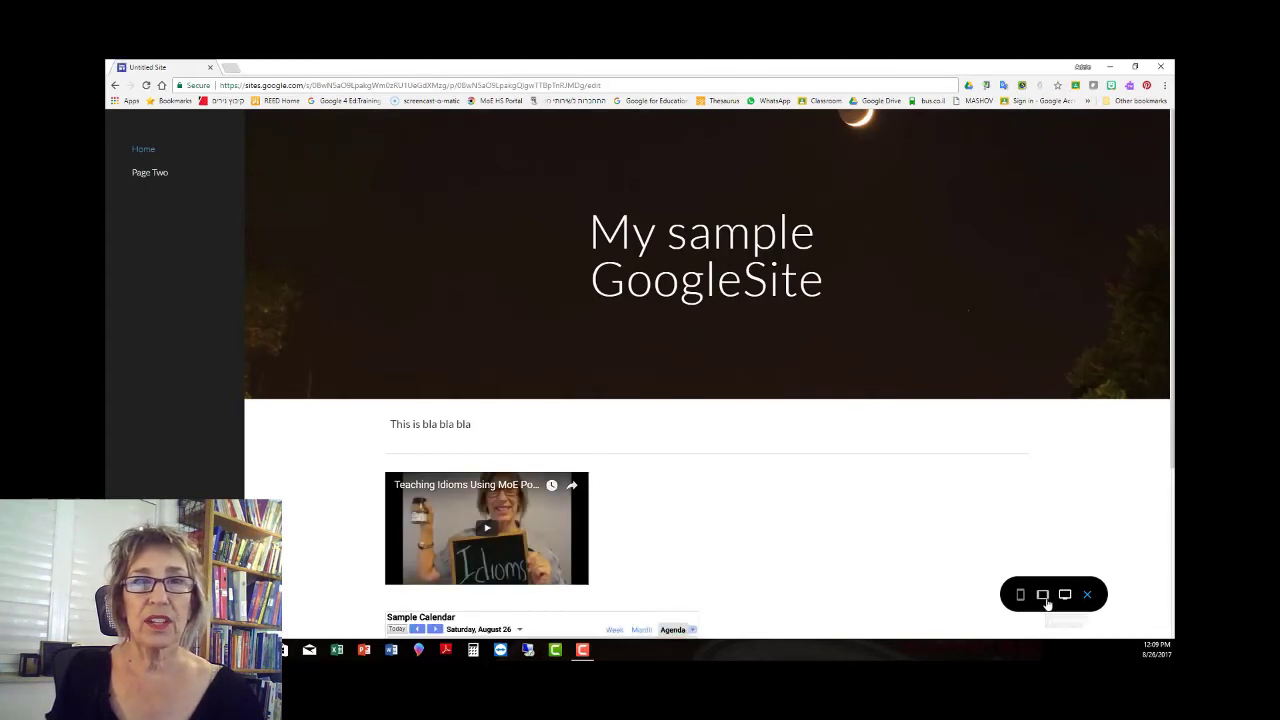
# Step: Check the preview at tablet and phone widths, then return to the editor
pyautogui.click(1043, 598)
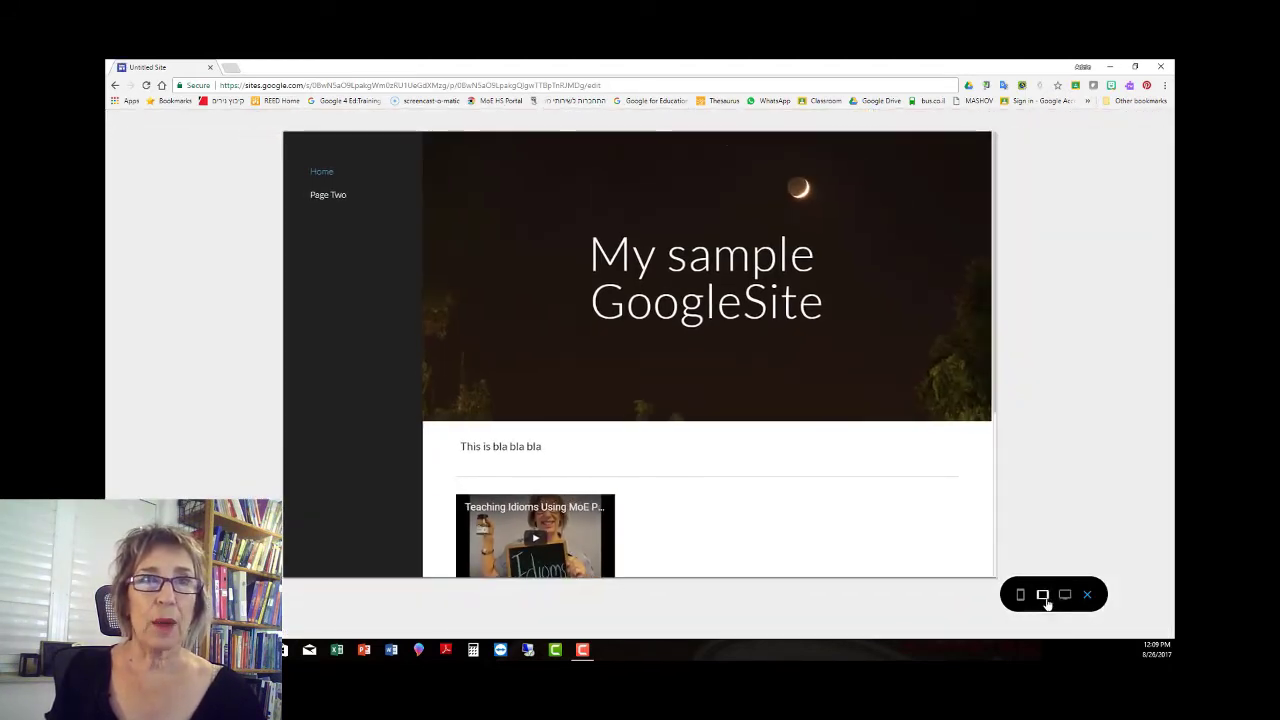
pyautogui.click(1021, 597)
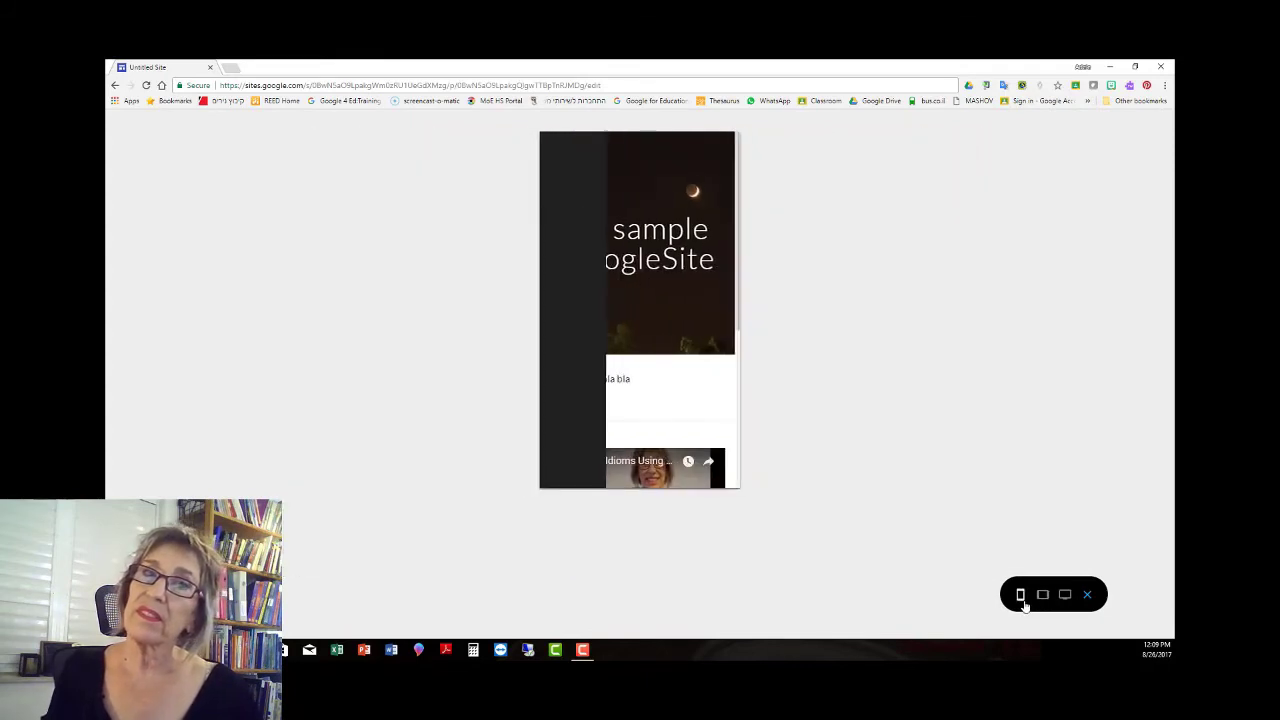
pyautogui.scroll(-5, 650, 425)
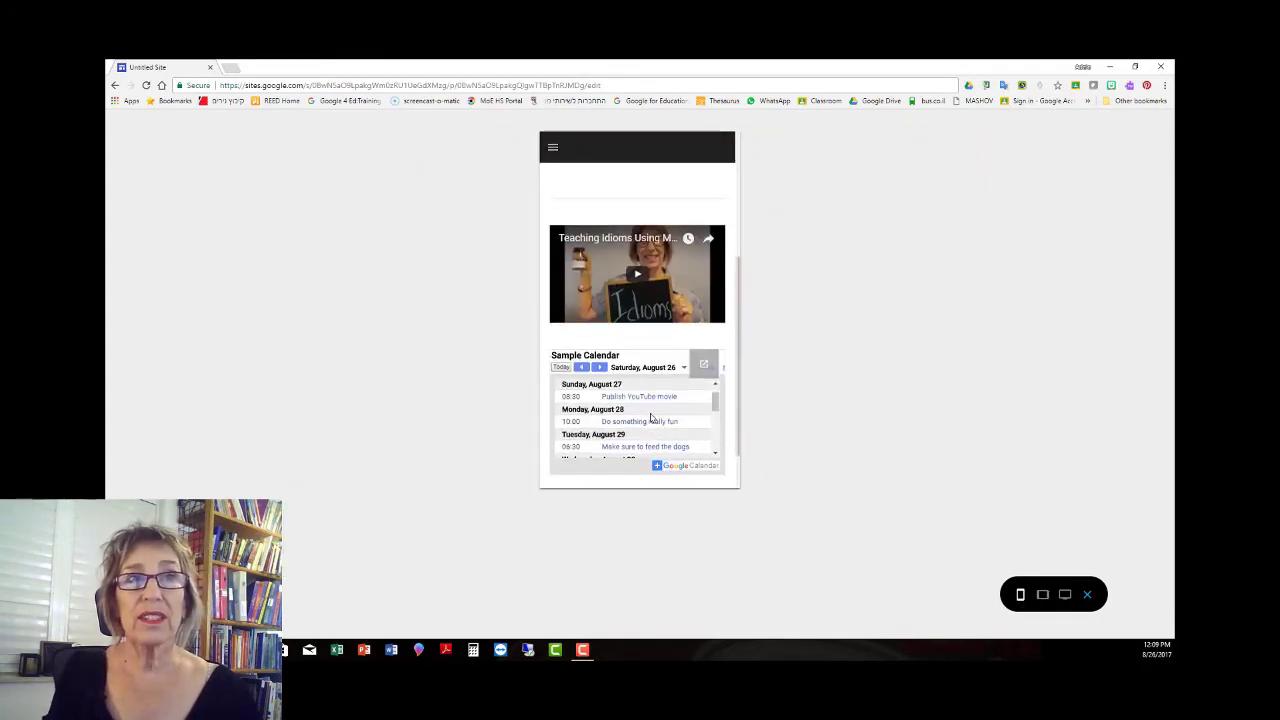
pyautogui.scroll(5, 648, 422)
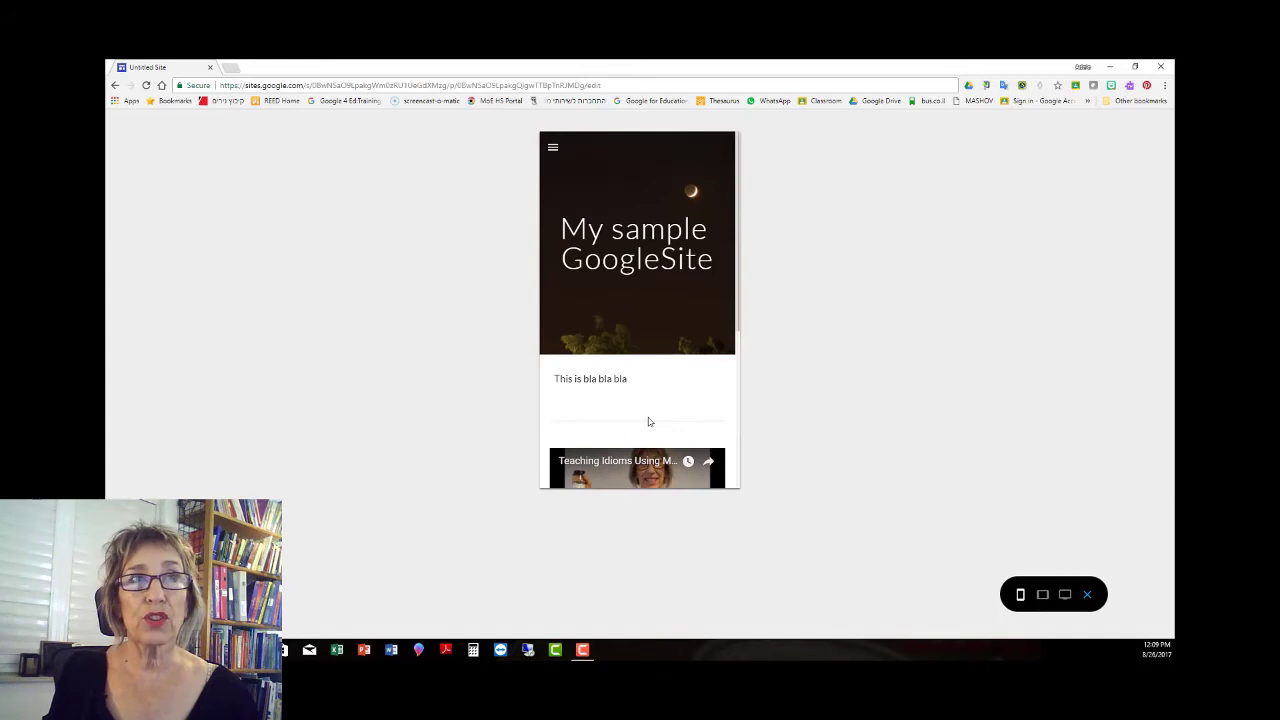
pyautogui.click(1087, 596)
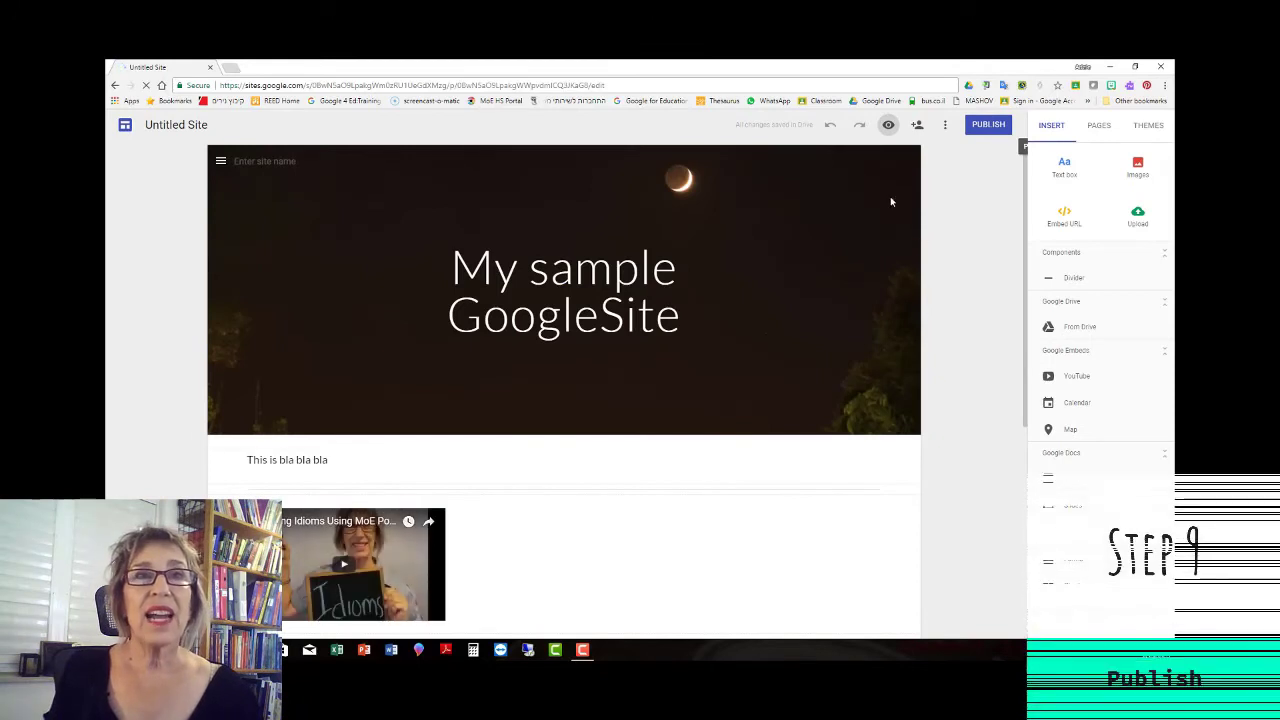
# Step: Publish the site to the web under a custom my-sample-site web address
pyautogui.click(978, 132)
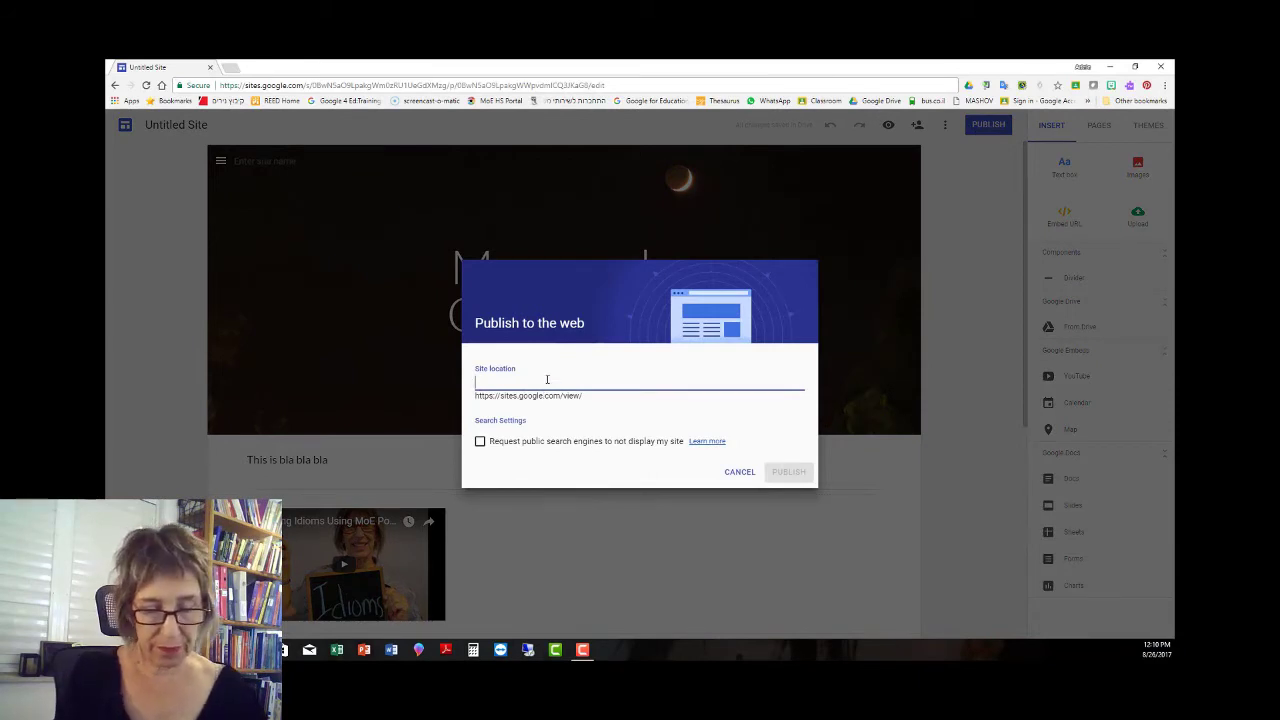
pyautogui.write('my-sample-sit')
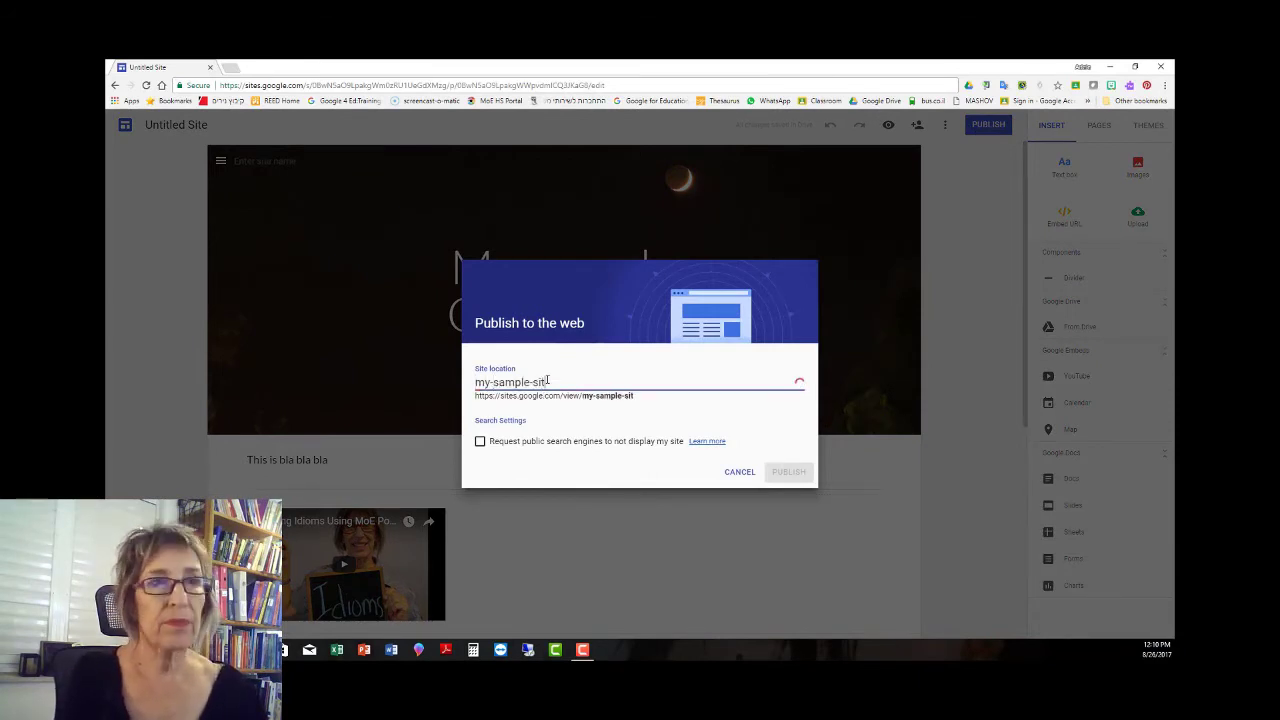
pyautogui.write('e')
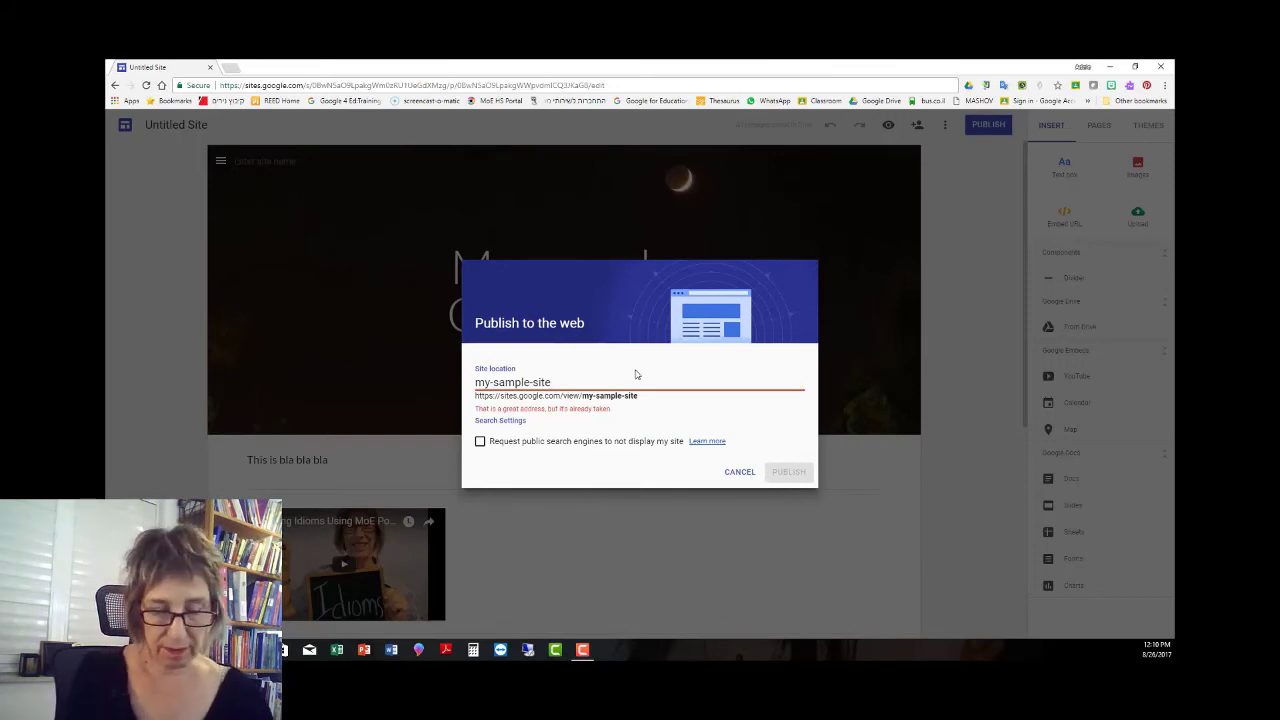
pyautogui.write('adele')
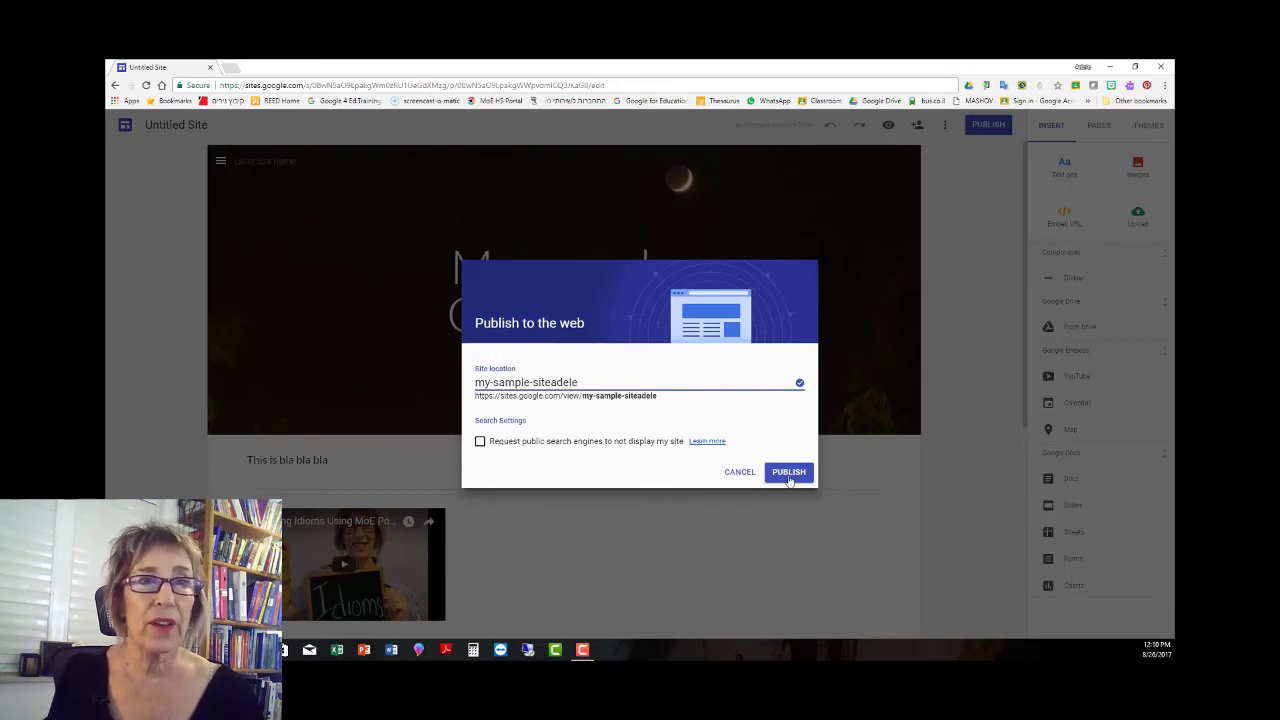
pyautogui.click(789, 474)
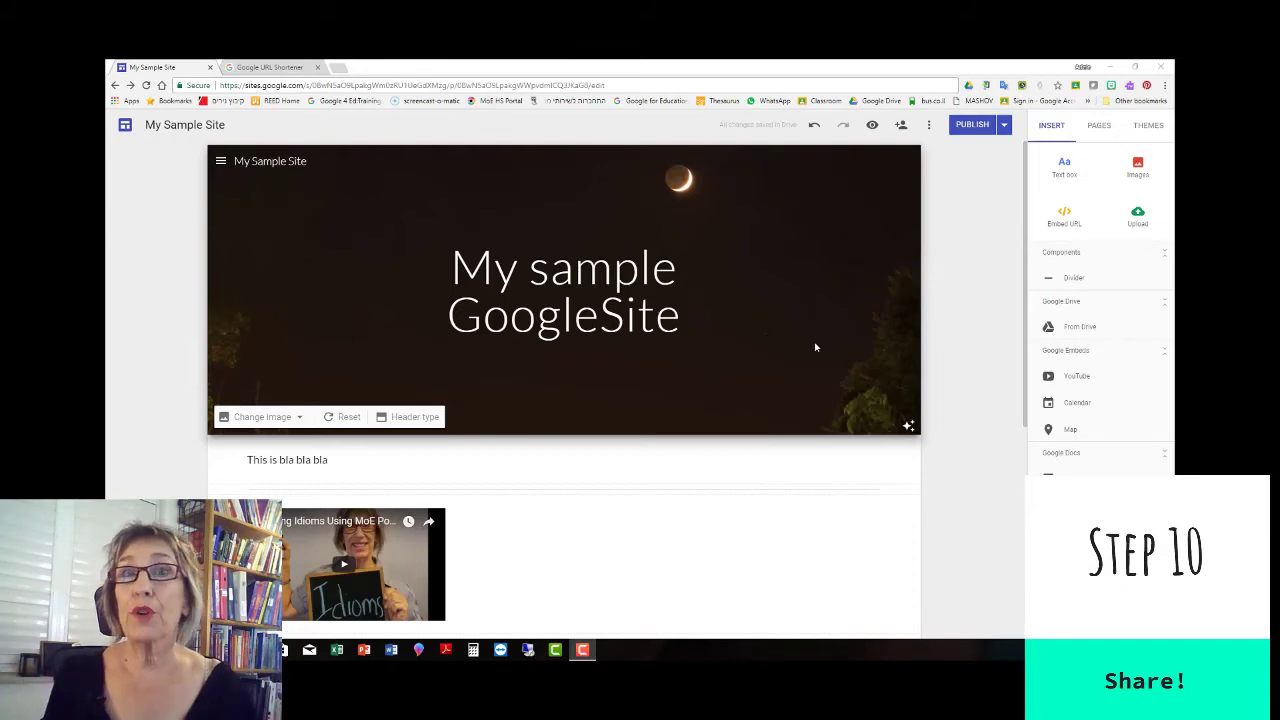
# Step: View the published site, copy its web address, and go to the URL Shortener
pyautogui.click(1006, 126)
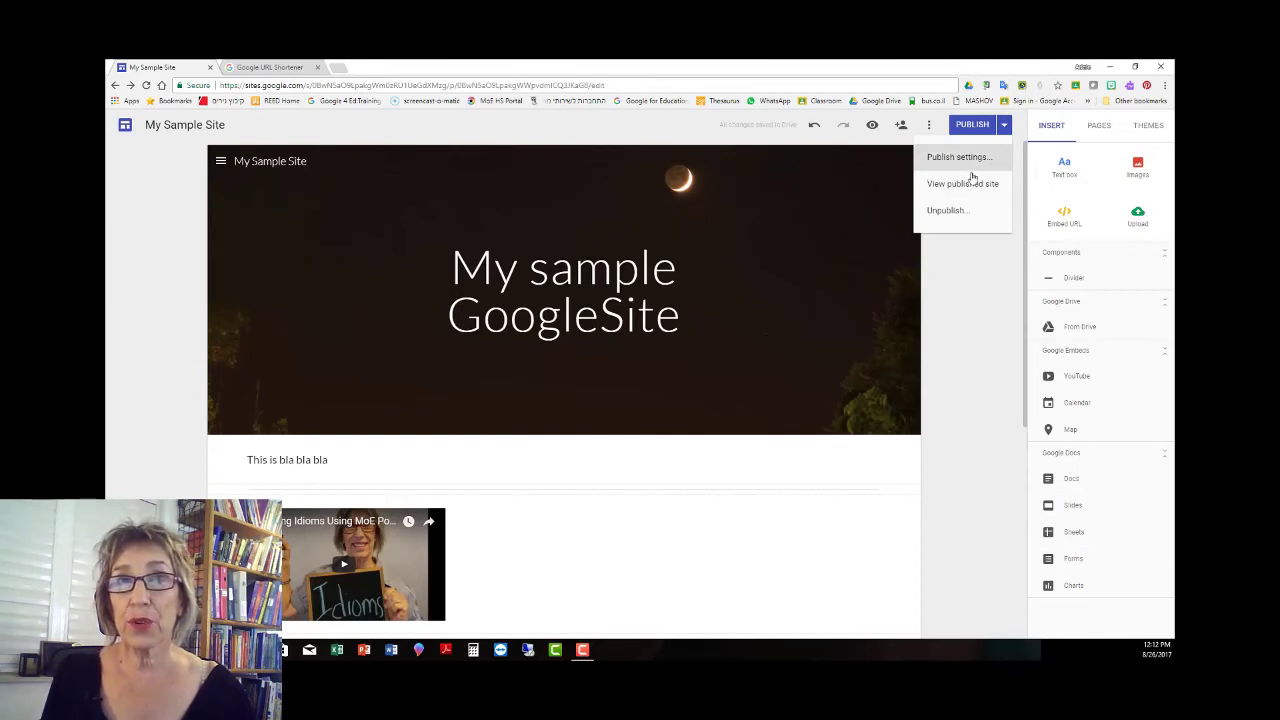
pyautogui.click(963, 191)
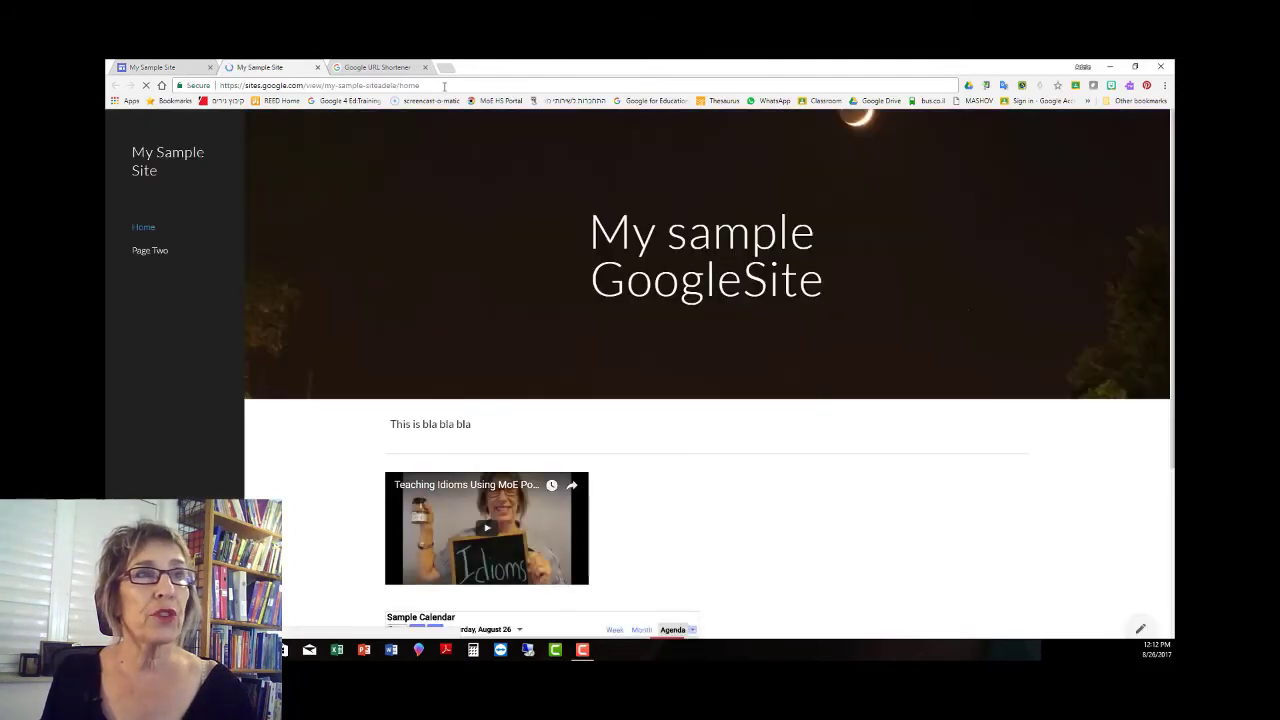
pyautogui.click(443, 85)
pyautogui.hotkey('ctrl', 'c')
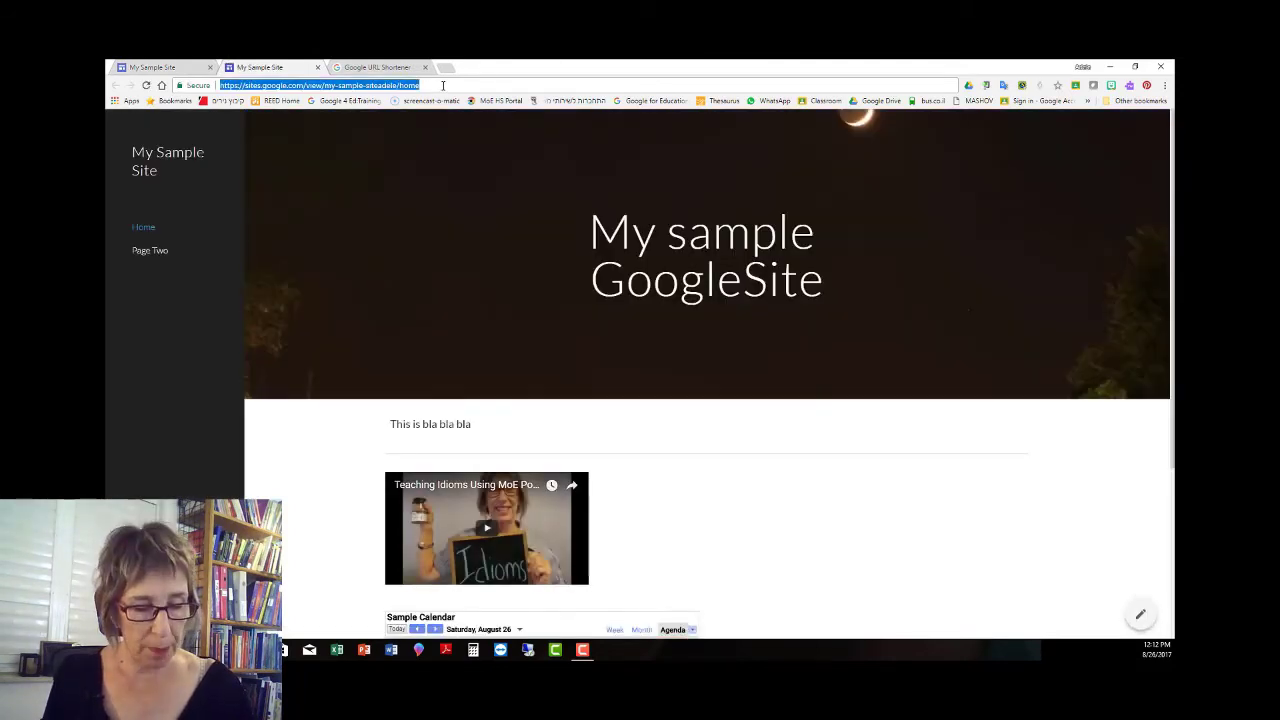
pyautogui.click(376, 67)
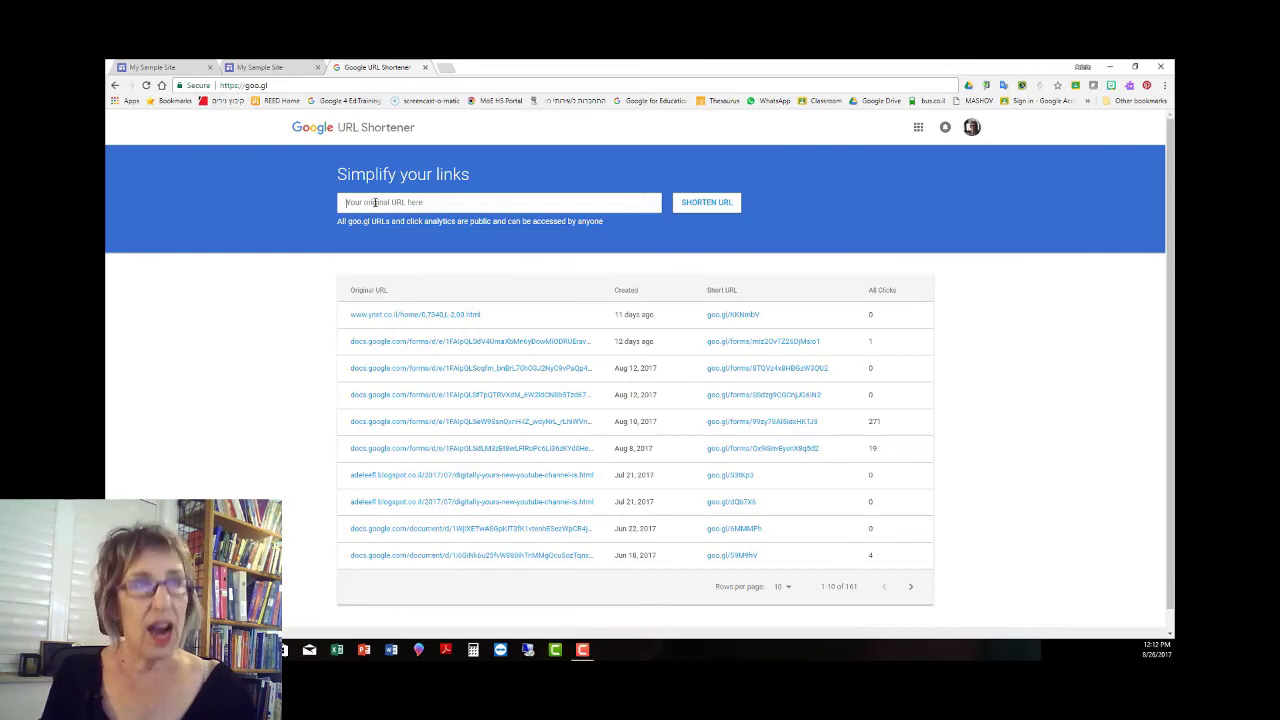
# Step: Shorten the published site's URL into a goo.gl link and copy it
pyautogui.hotkey('ctrl', 'v')
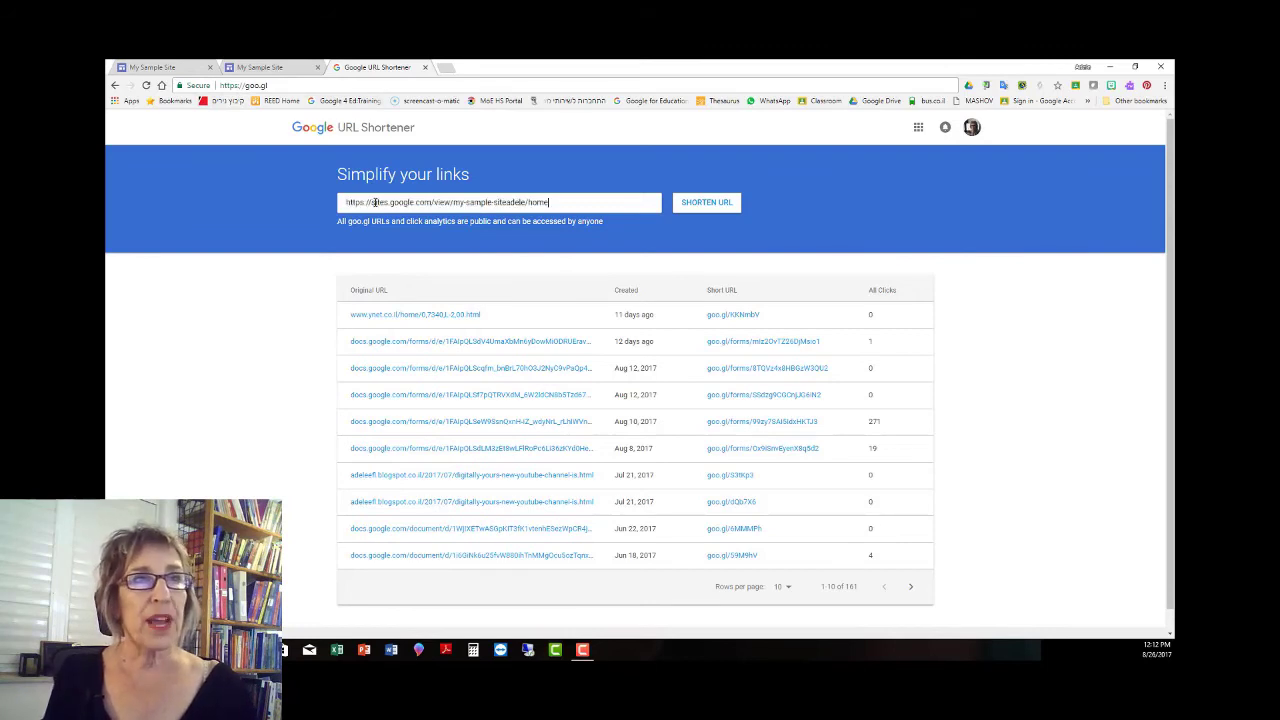
pyautogui.click(705, 204)
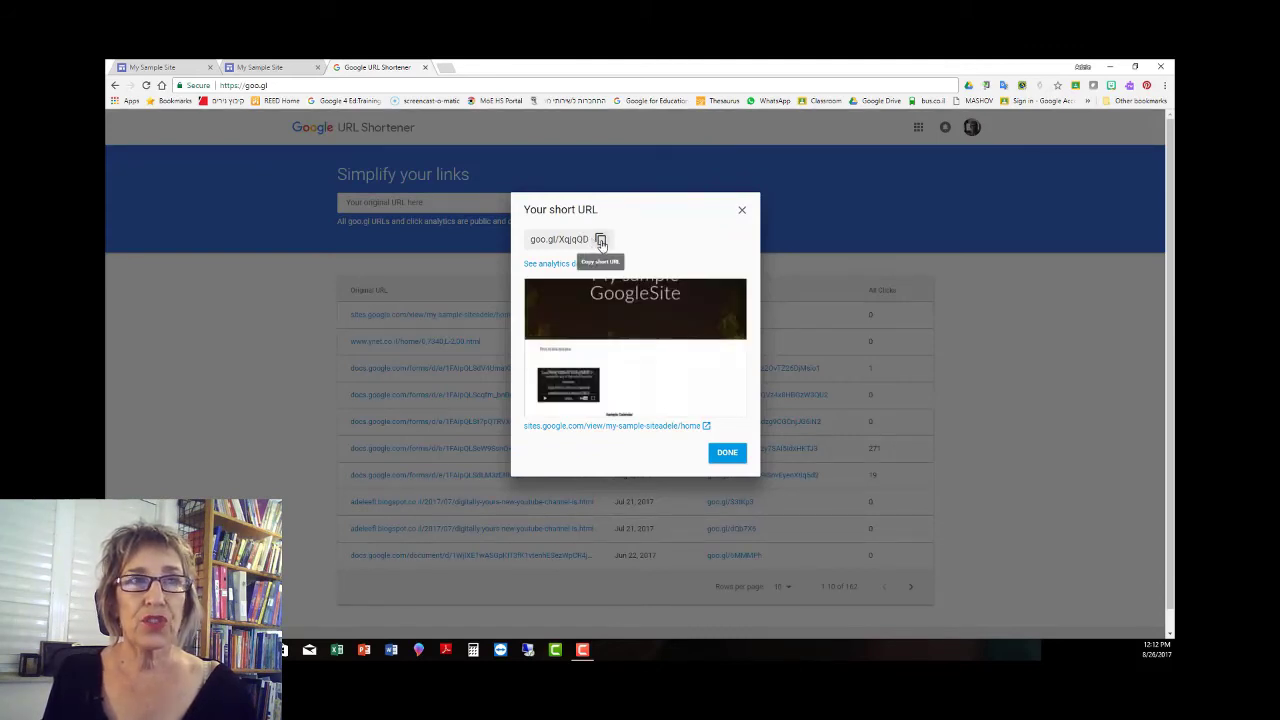
pyautogui.click(600, 241)
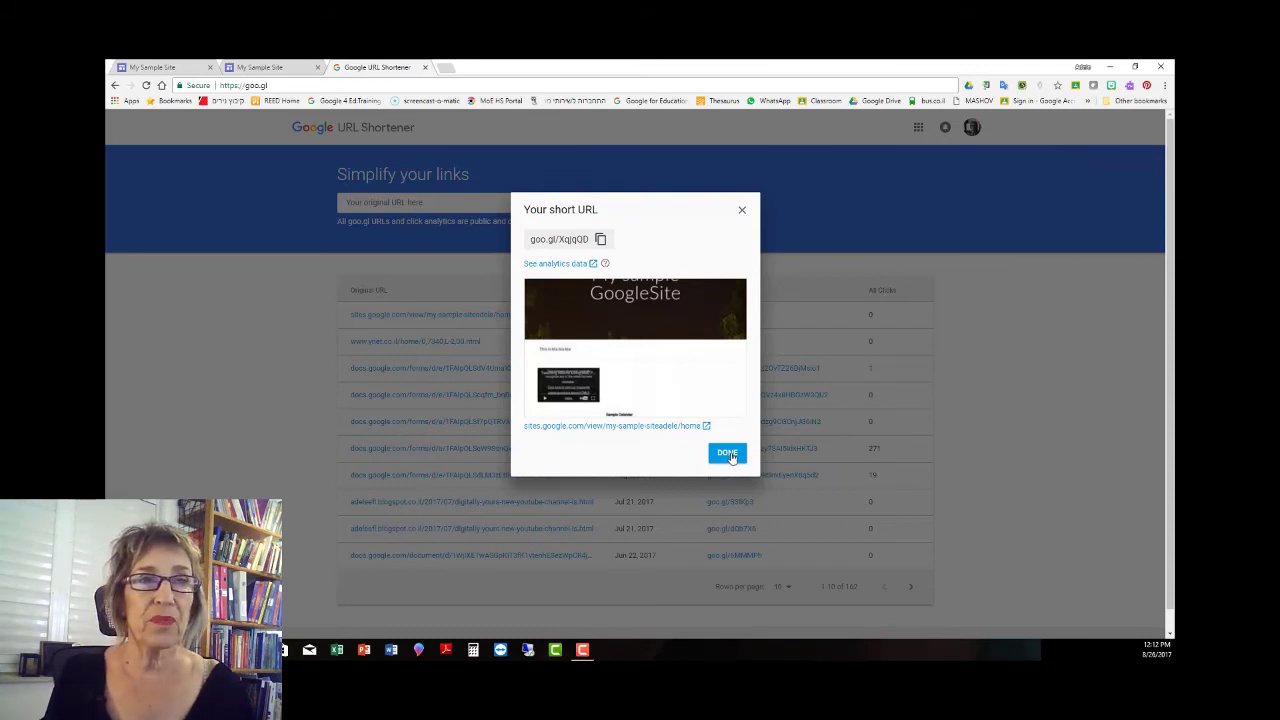
pyautogui.click(728, 454)
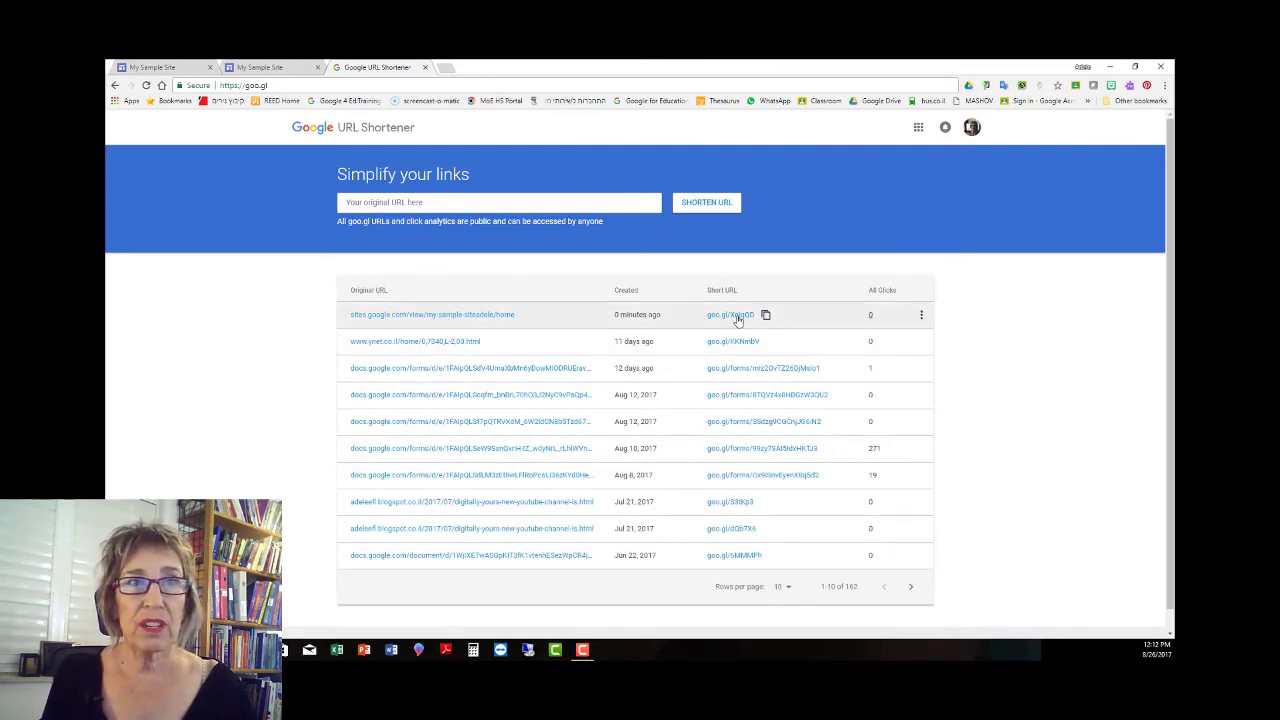
# Step: Show the new short link's QR code and copy the QR code image
pyautogui.click(921, 316)
pyautogui.click(906, 360)
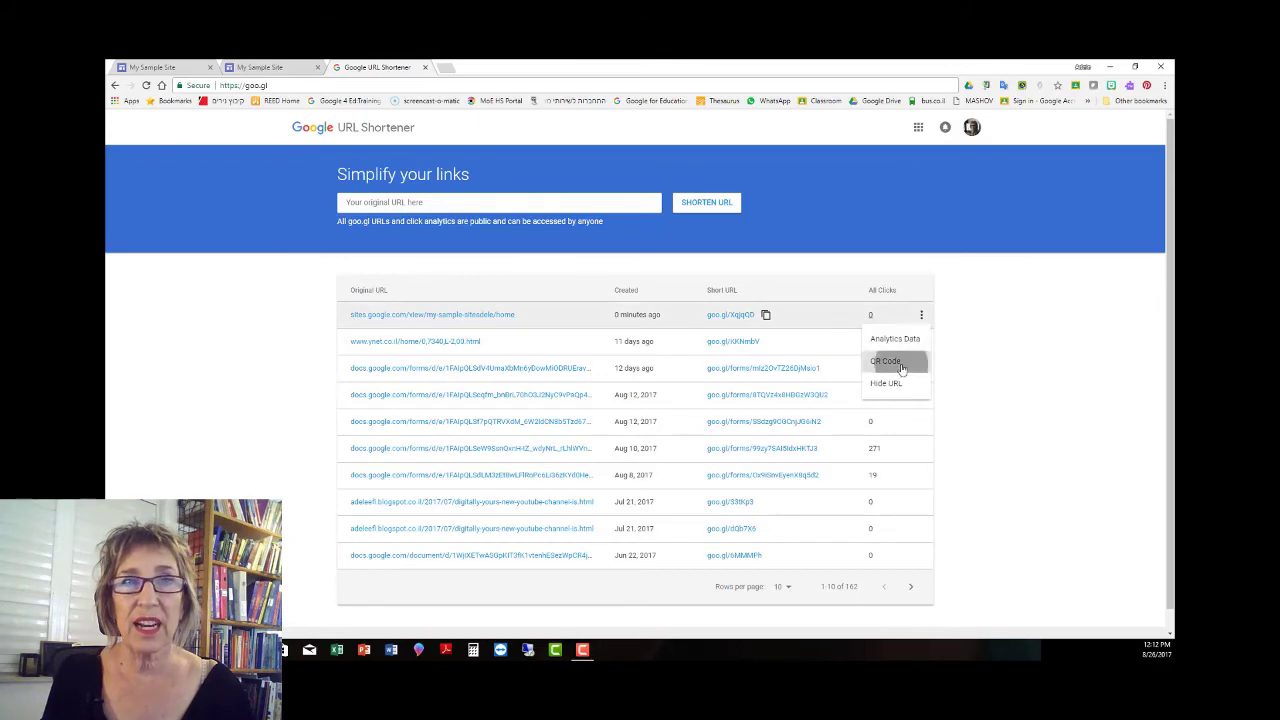
pyautogui.moveTo(646, 367)
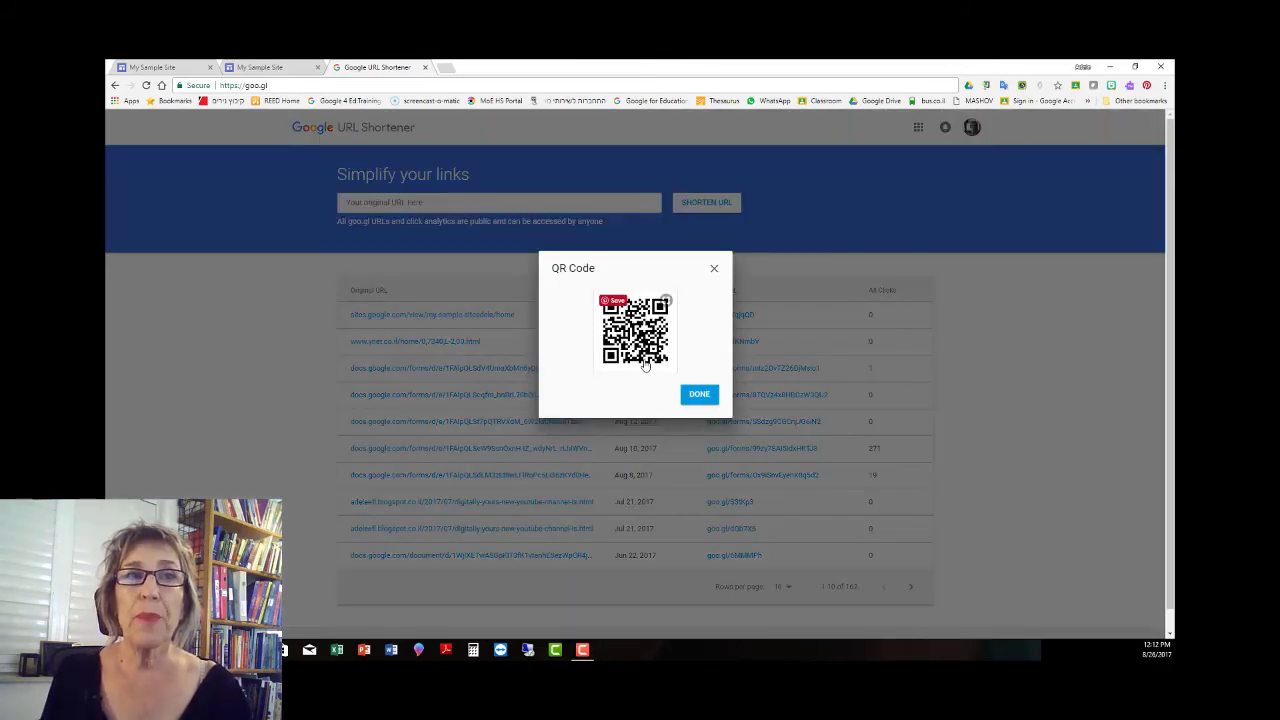
pyautogui.rightClick(645, 345)
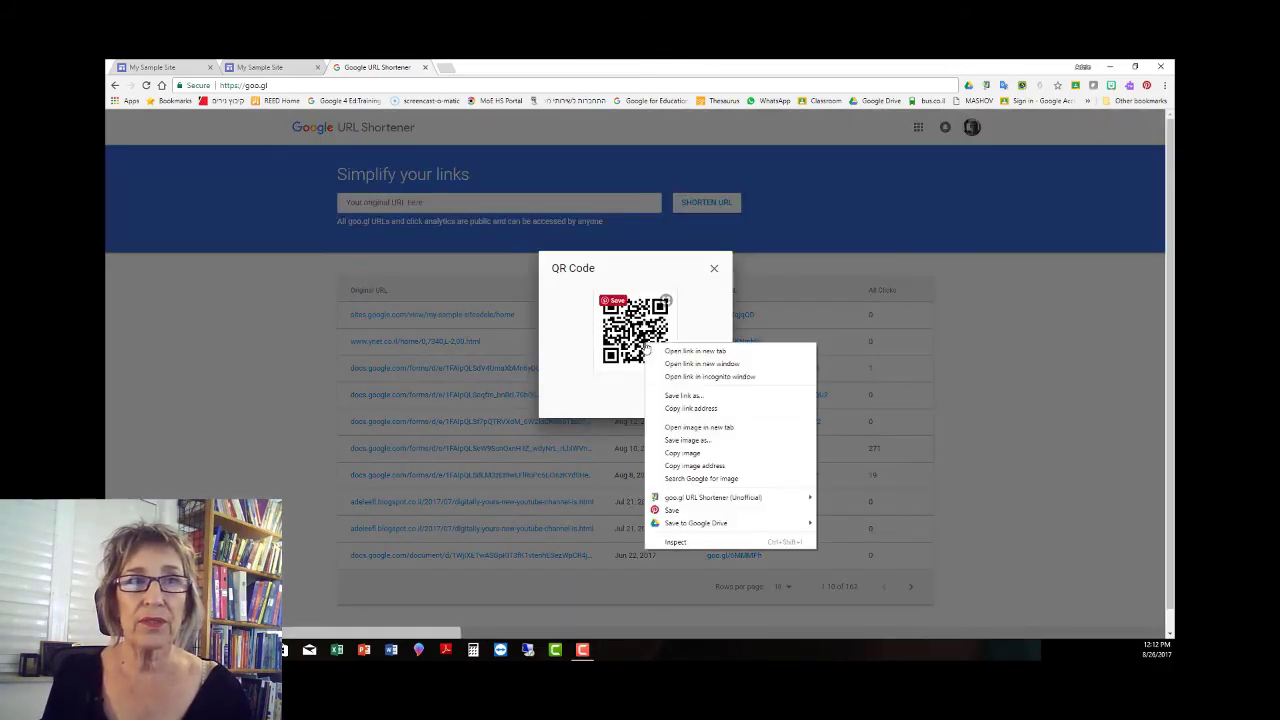
pyautogui.click(685, 455)
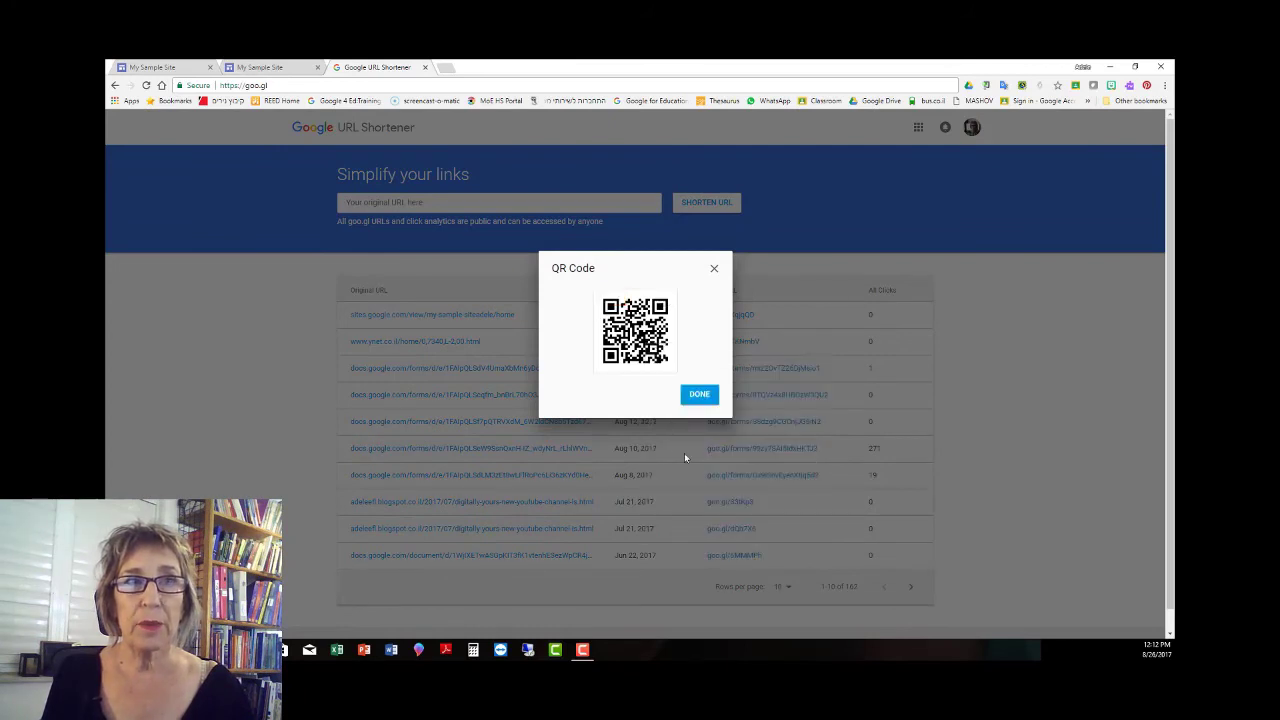
# Step: Paste the copied QR code onto the Home page and drag it right of the video
pyautogui.click(259, 68)
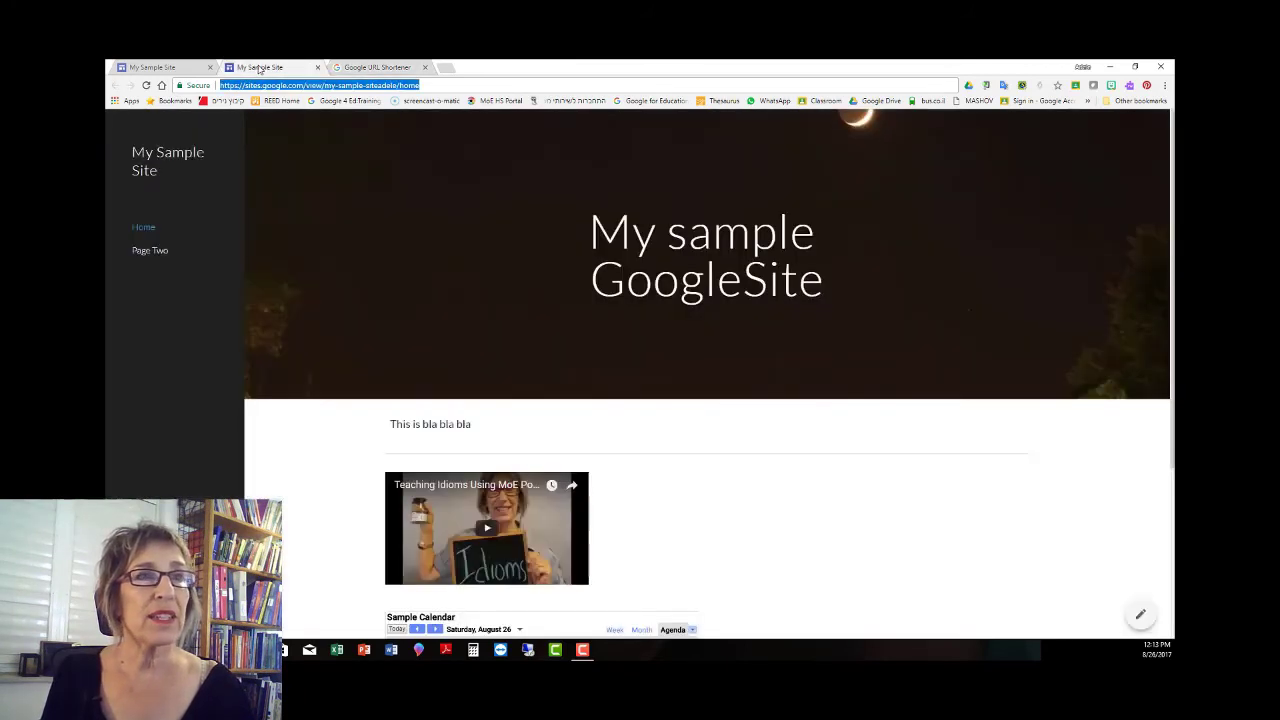
pyautogui.scroll(-5, 669, 400)
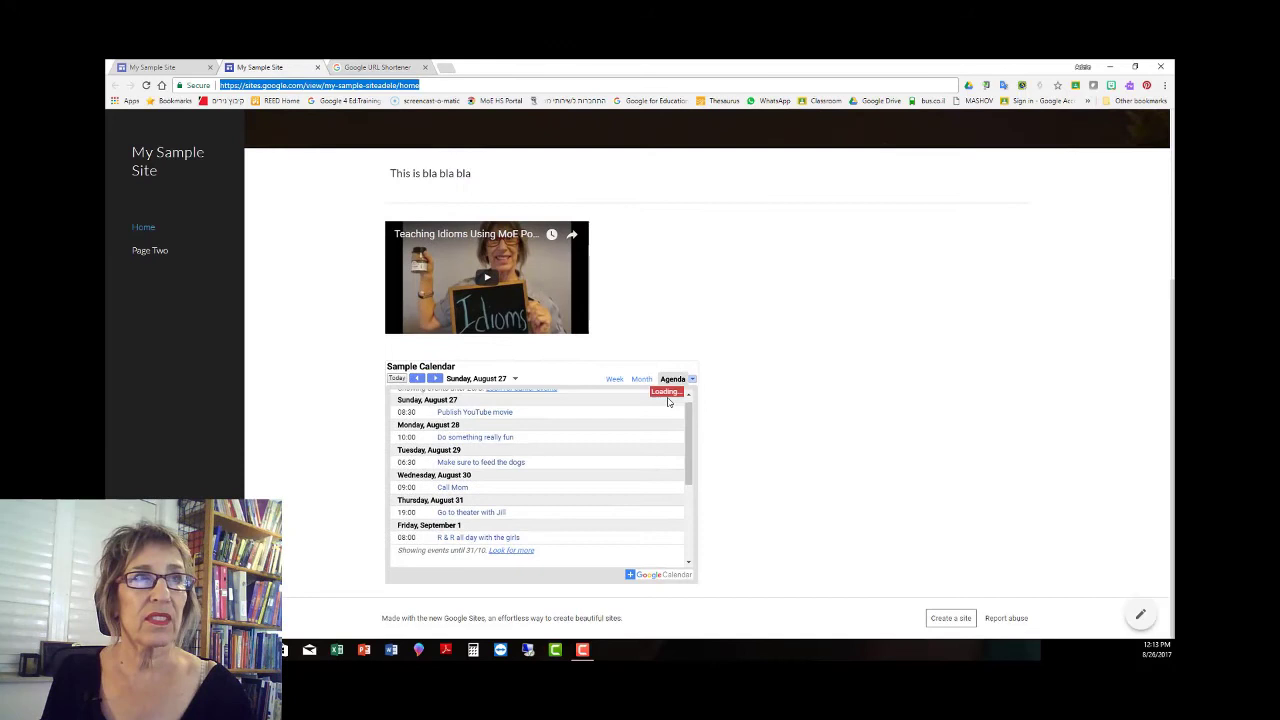
pyautogui.click(165, 67)
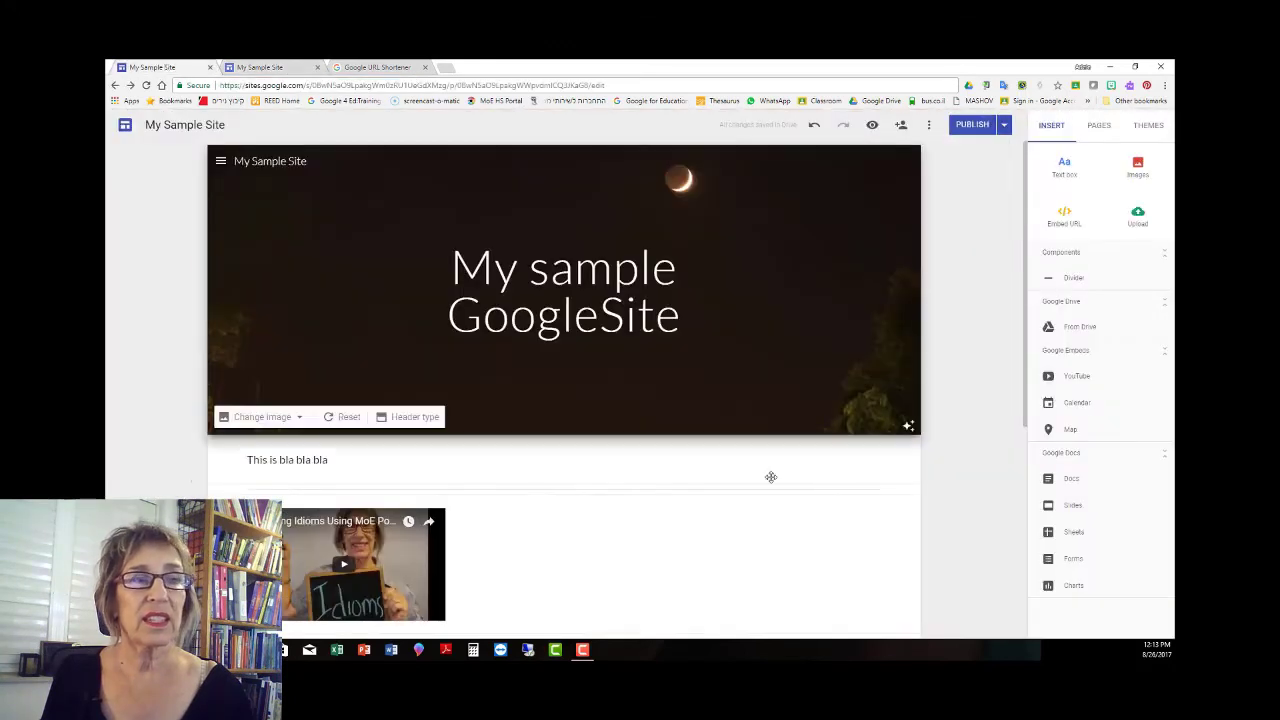
pyautogui.click(1140, 172)
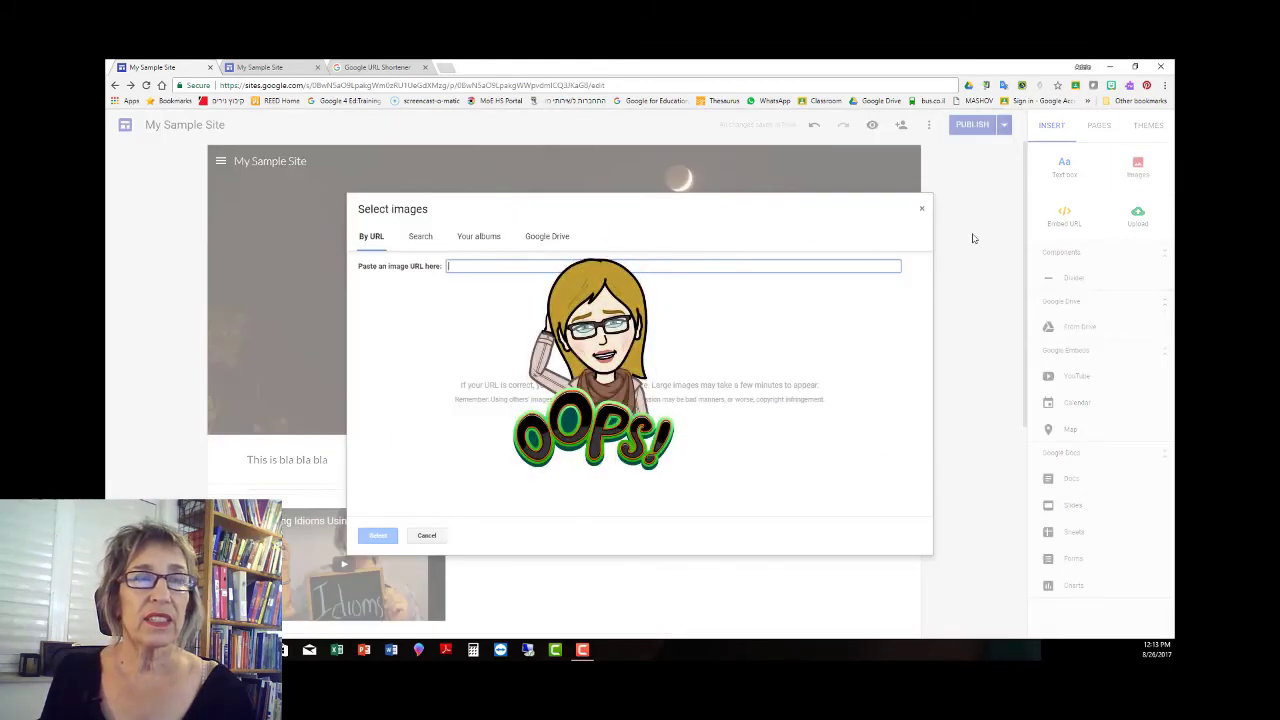
pyautogui.click(921, 208)
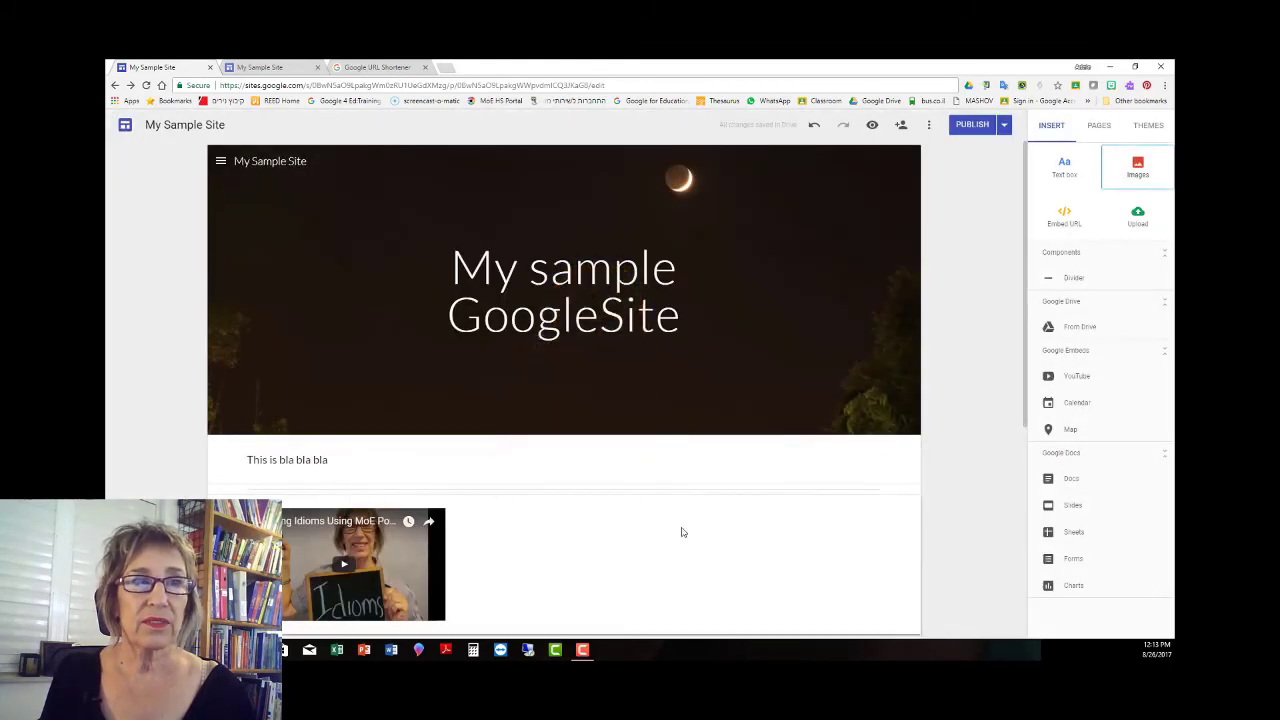
pyautogui.hotkey('ctrl', 'v')
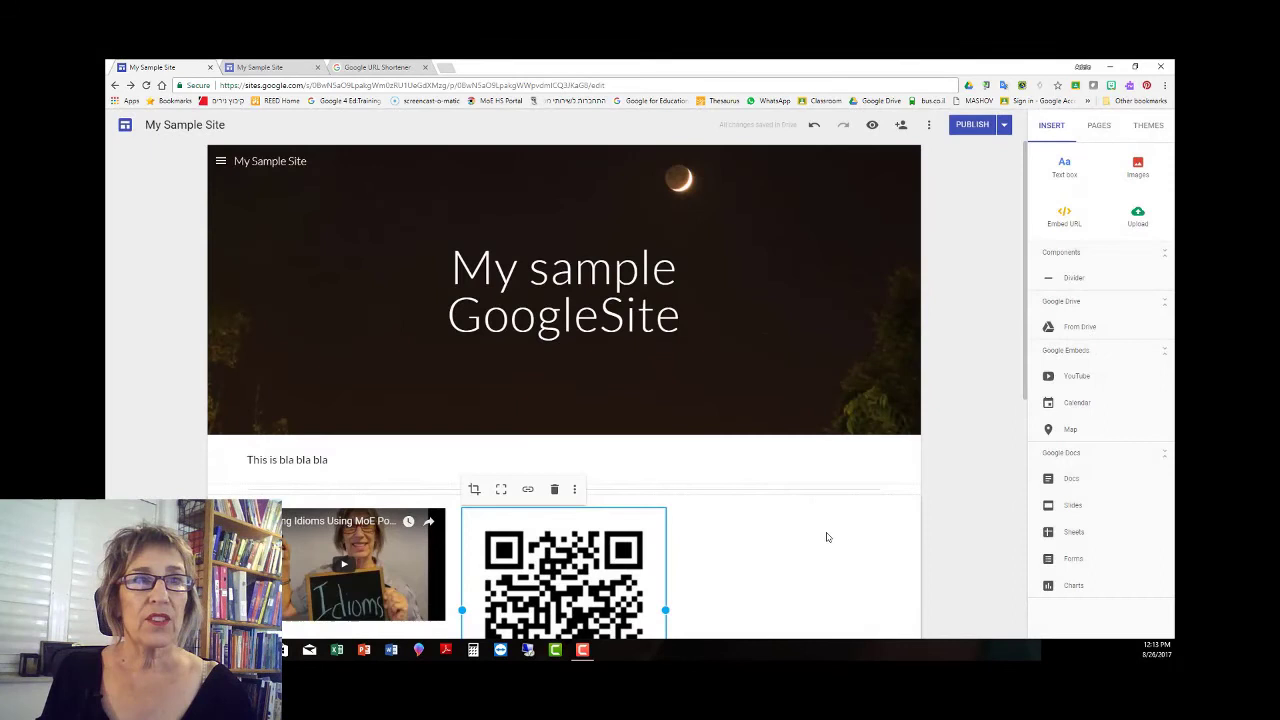
pyautogui.scroll(-2, 766, 534)
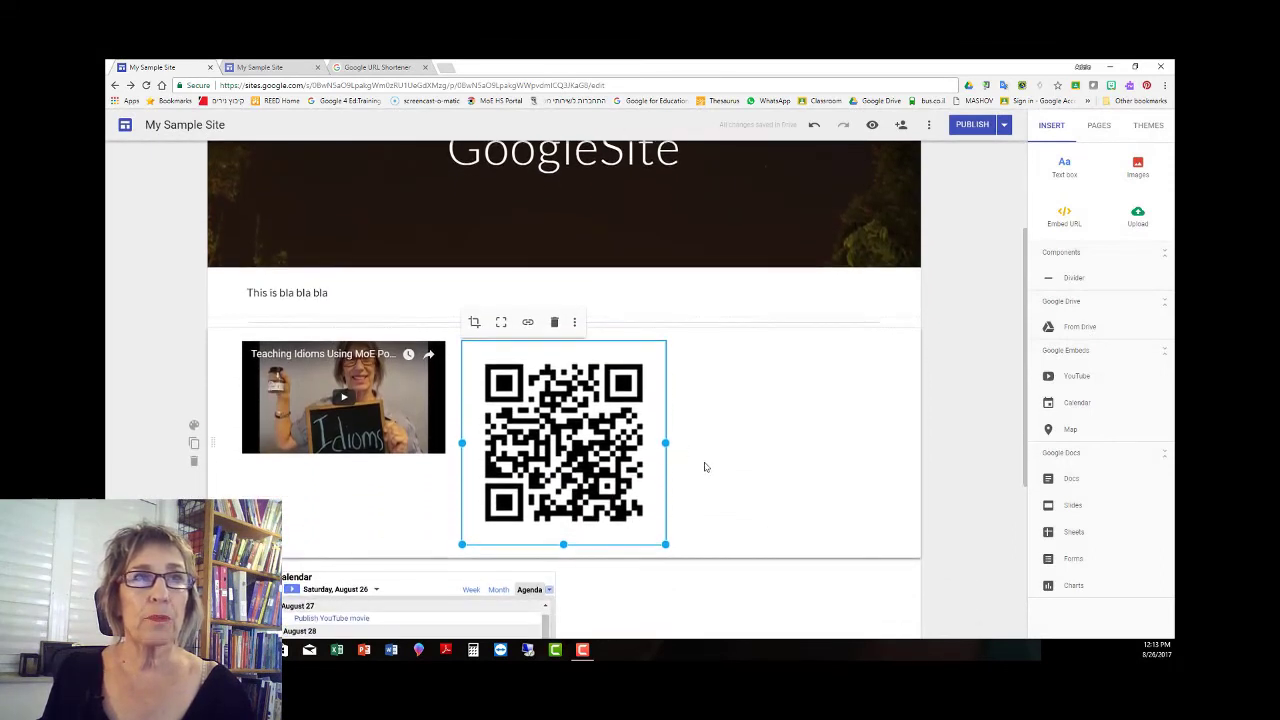
pyautogui.moveTo(600, 478); pyautogui.dragTo(782, 468)
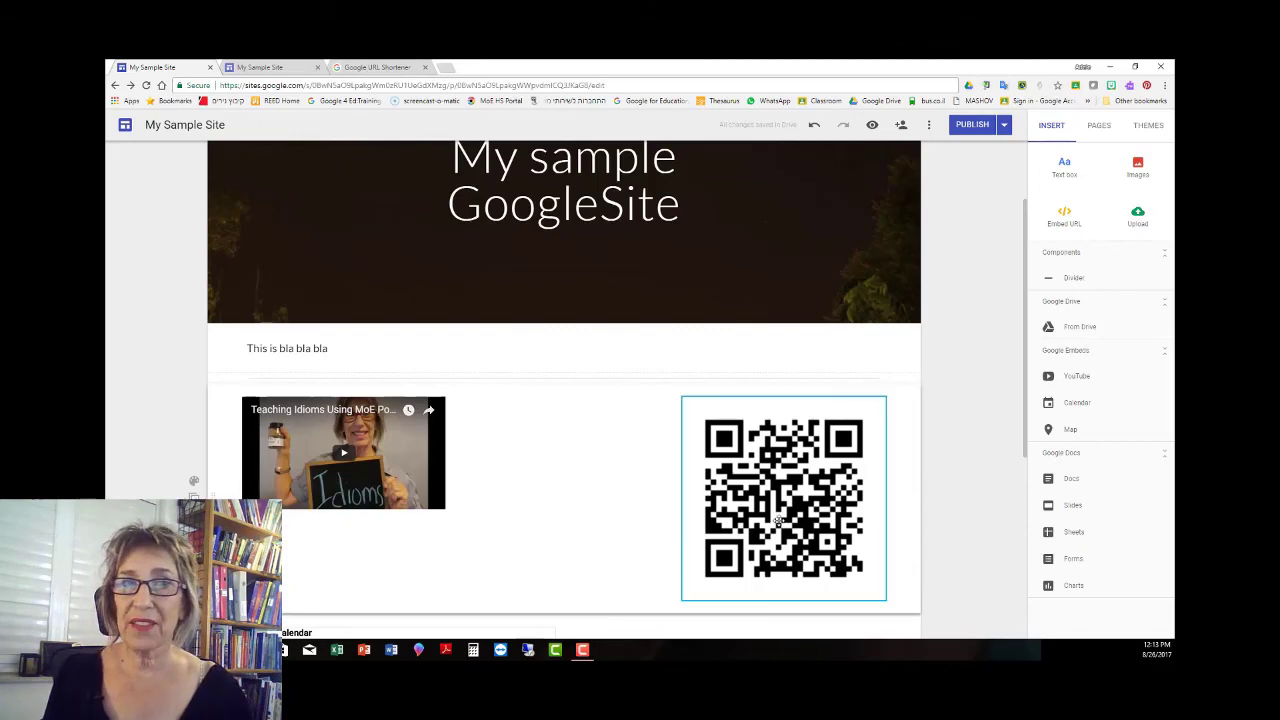
# Step: Republish the site and scroll the preview to see the QR code beside the video
pyautogui.click(957, 128)
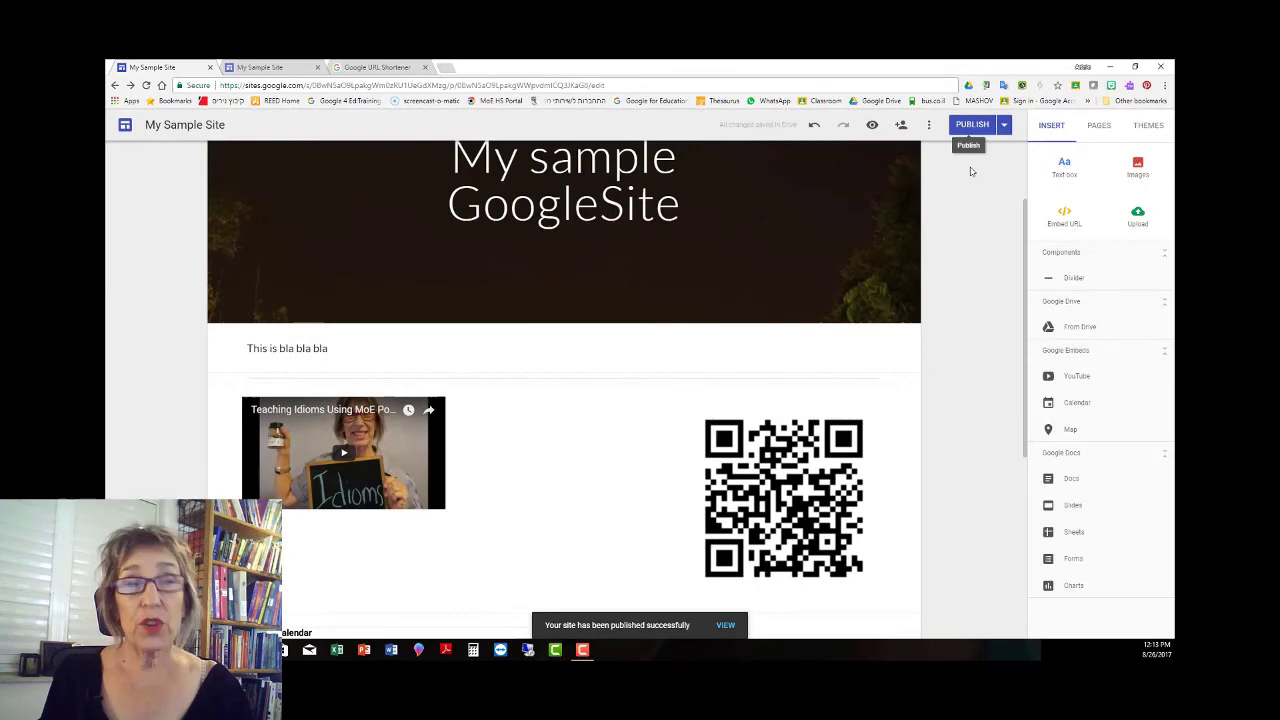
pyautogui.click(870, 125)
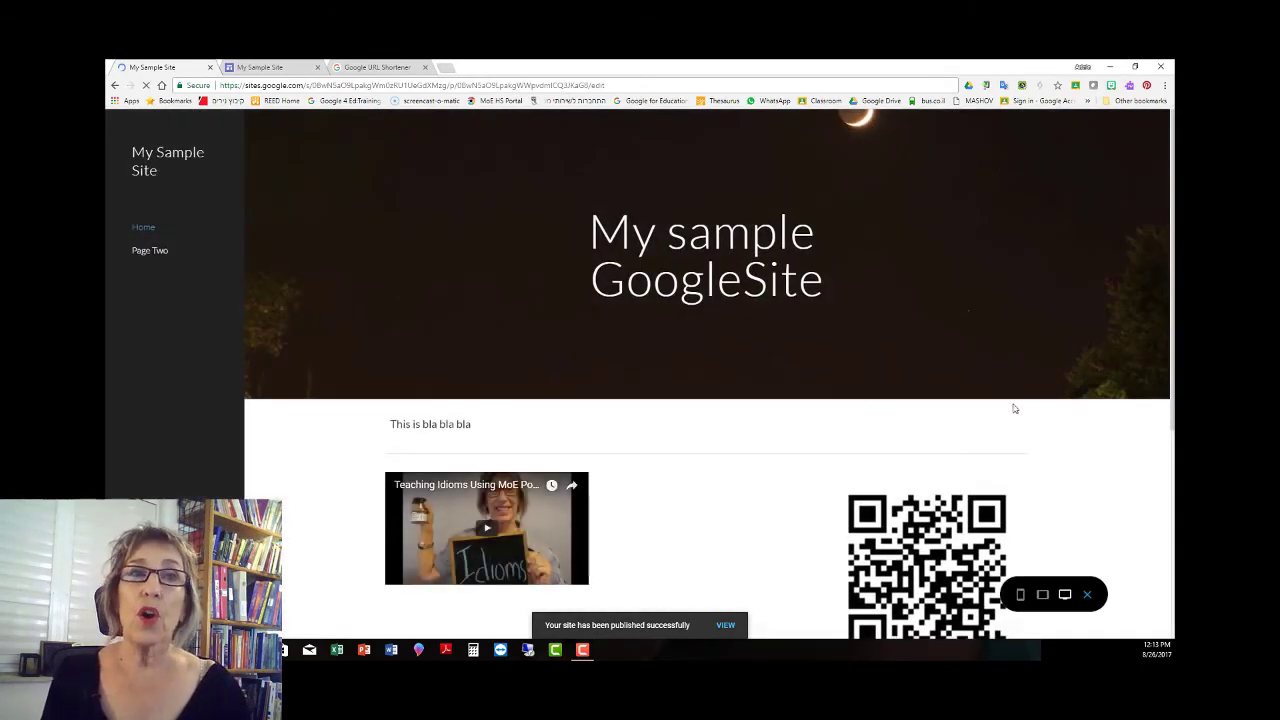
pyautogui.scroll(-3, 1005, 400)
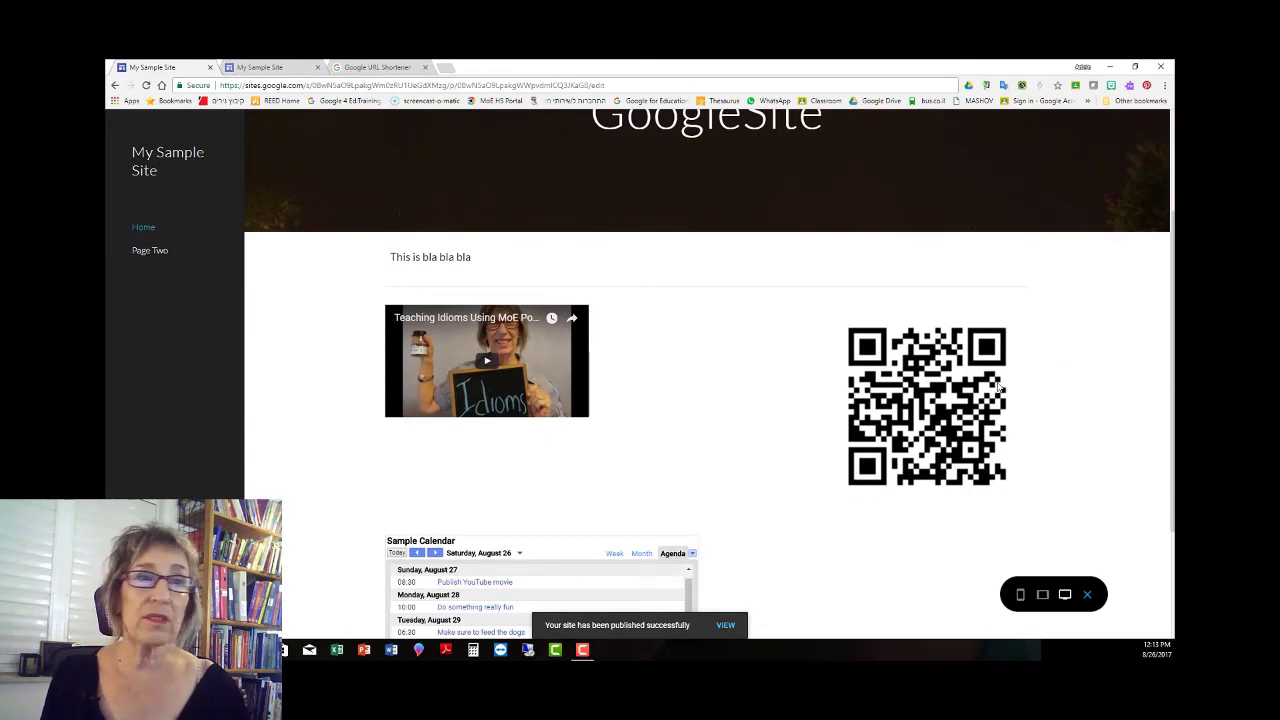
pyautogui.scroll(-2, 998, 388)
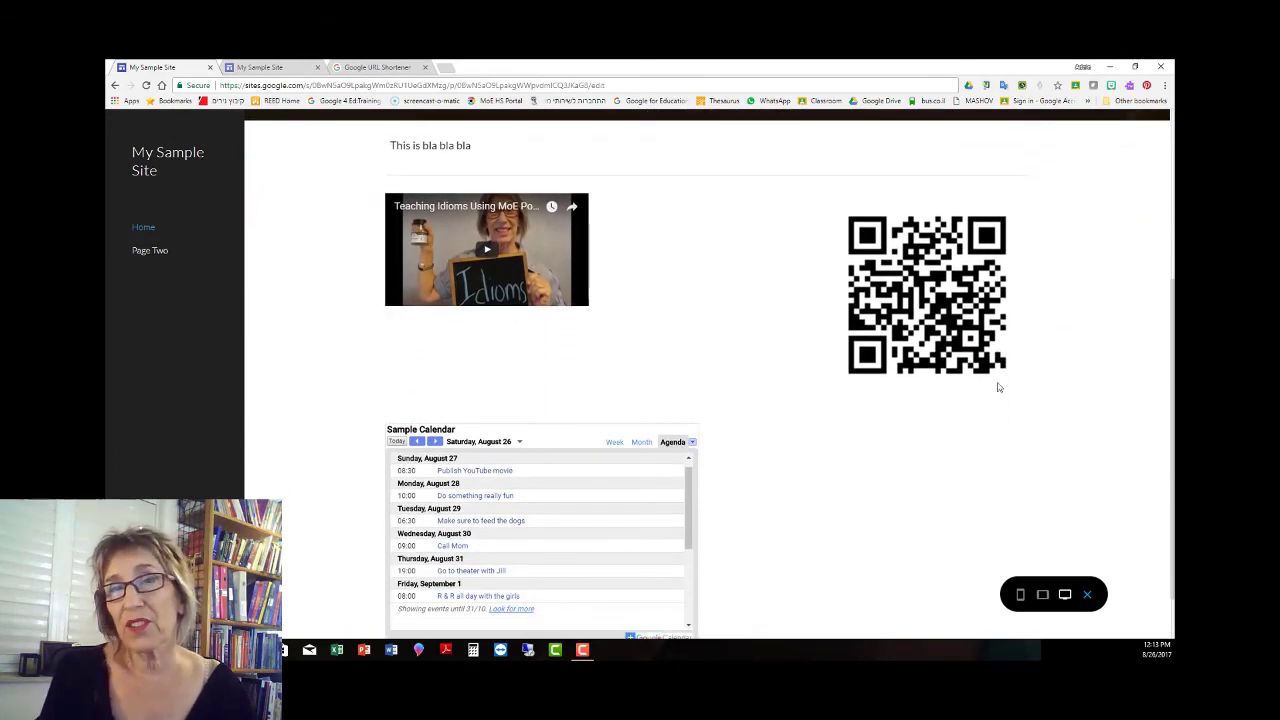